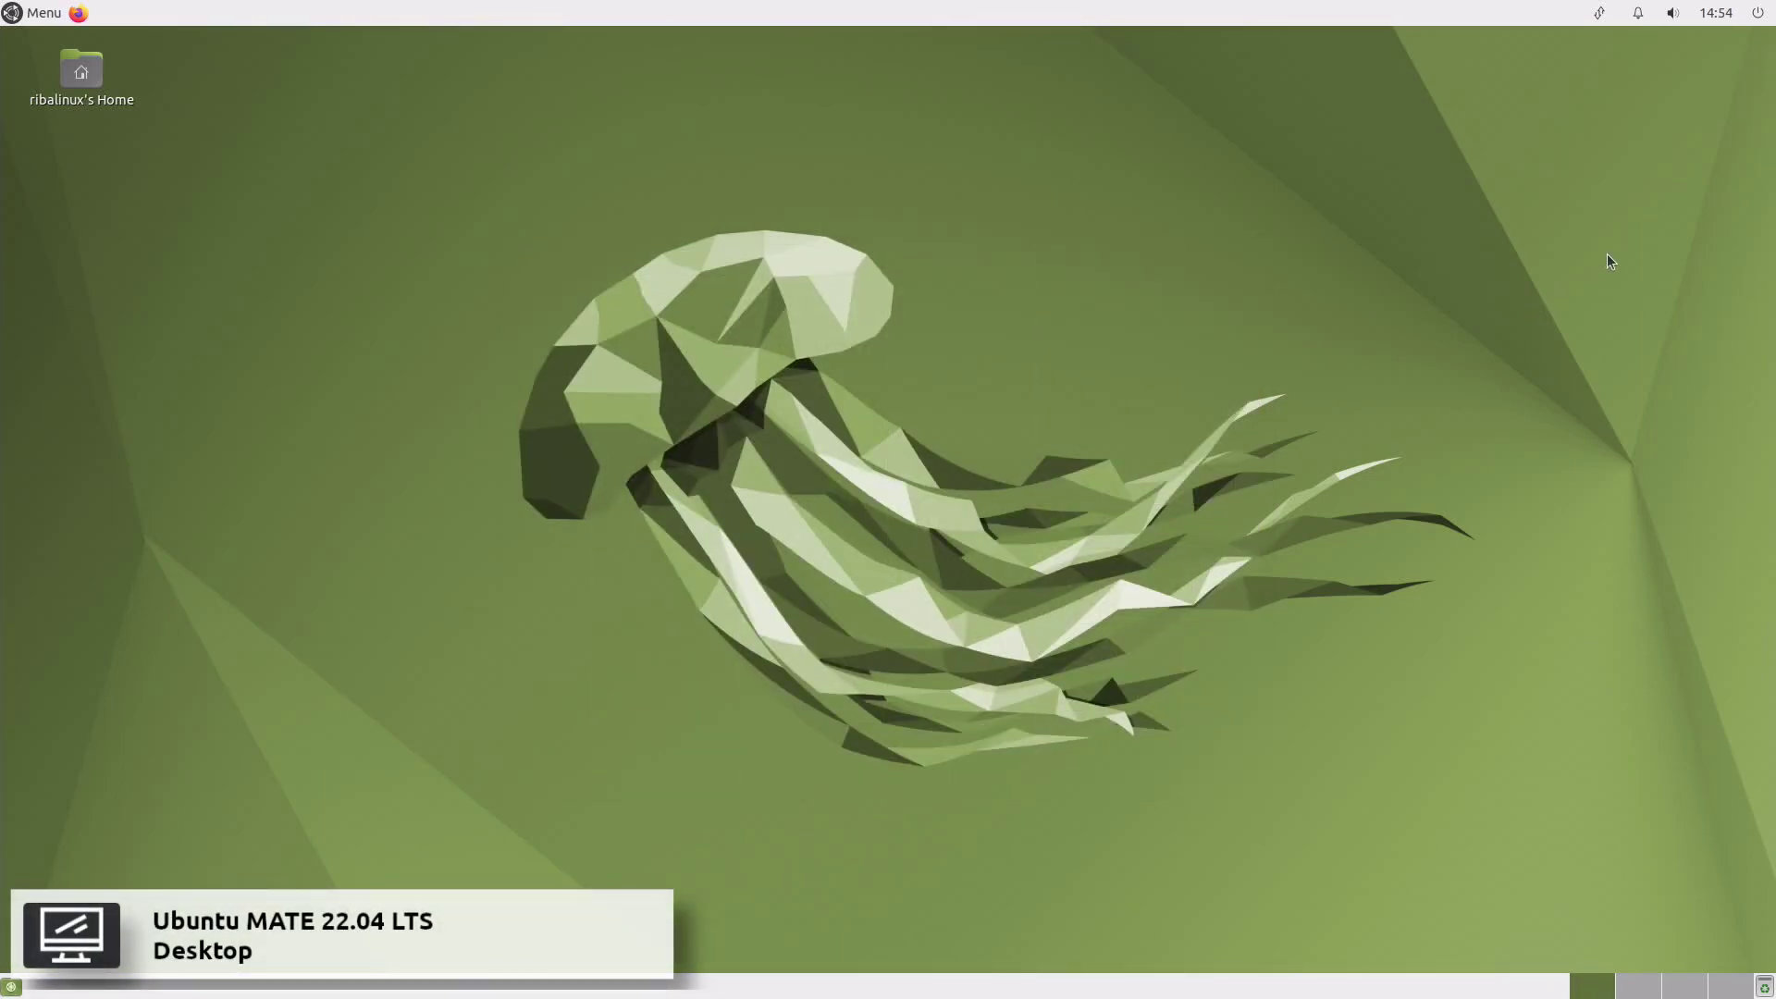
Step: Bring up the system's shutdown dialog from the session options and cancel it
click(1755, 14)
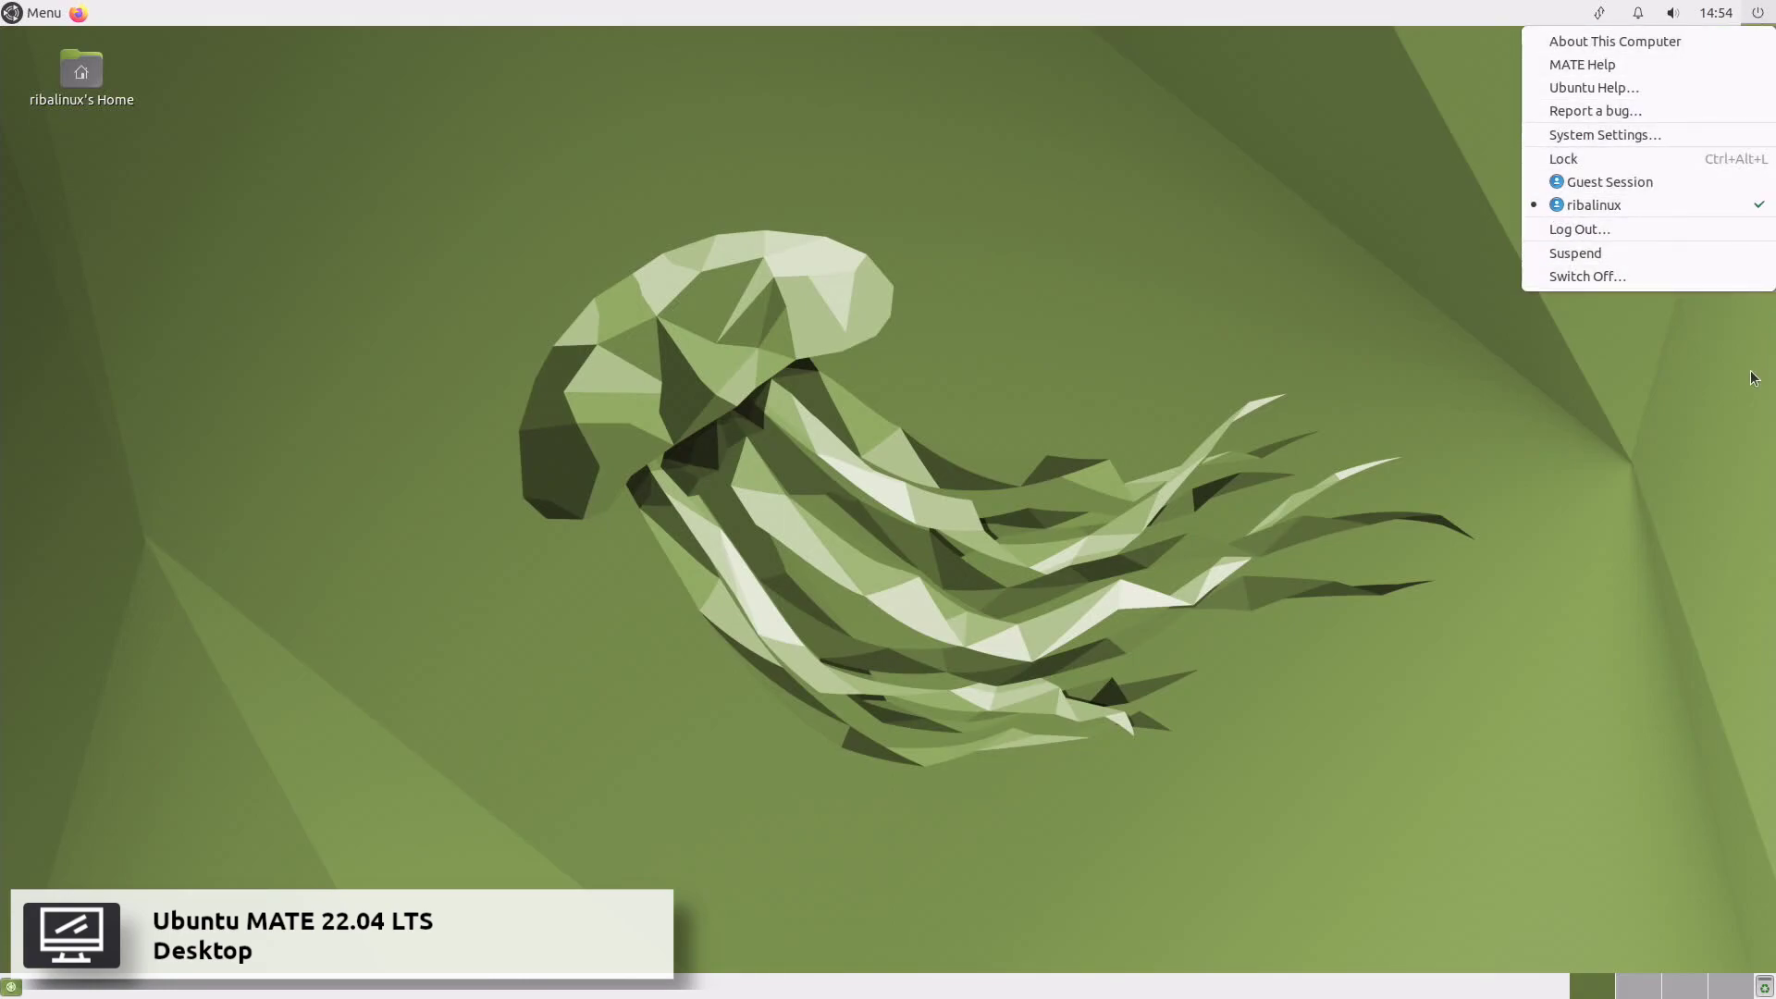
click(1646, 277)
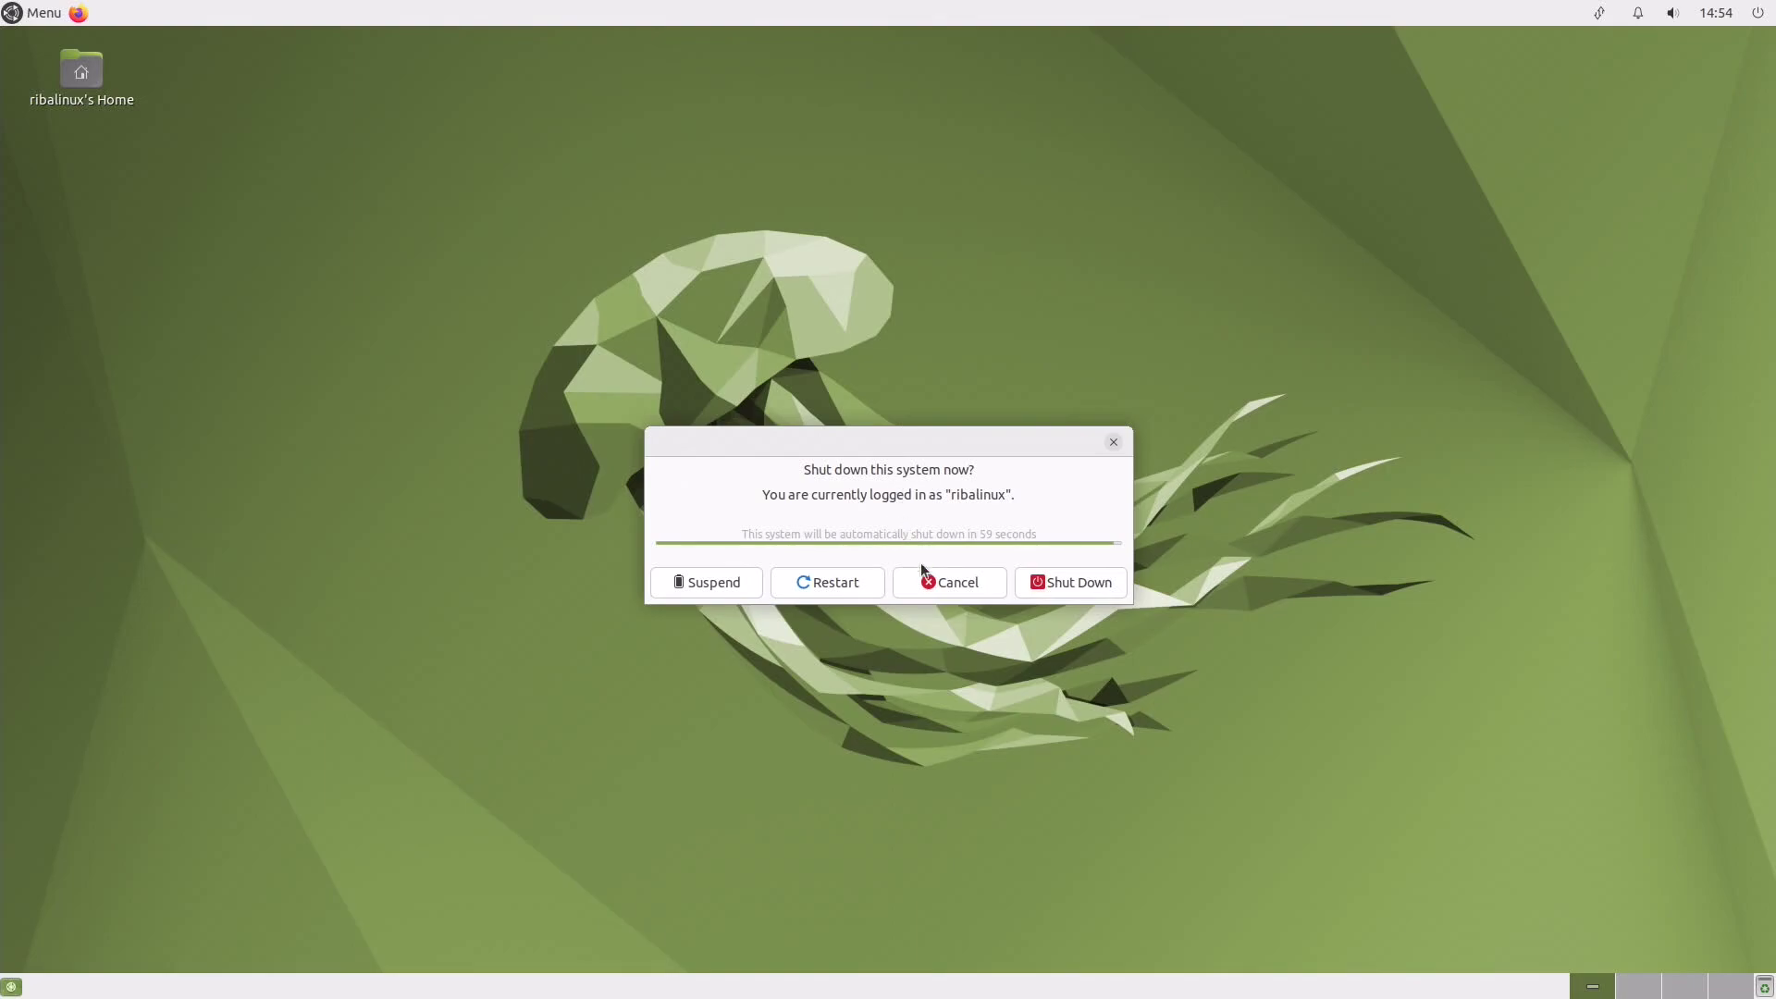
click(927, 583)
Step: View the calendar, volume, notification and network indicators one after another, closing each one
click(1711, 14)
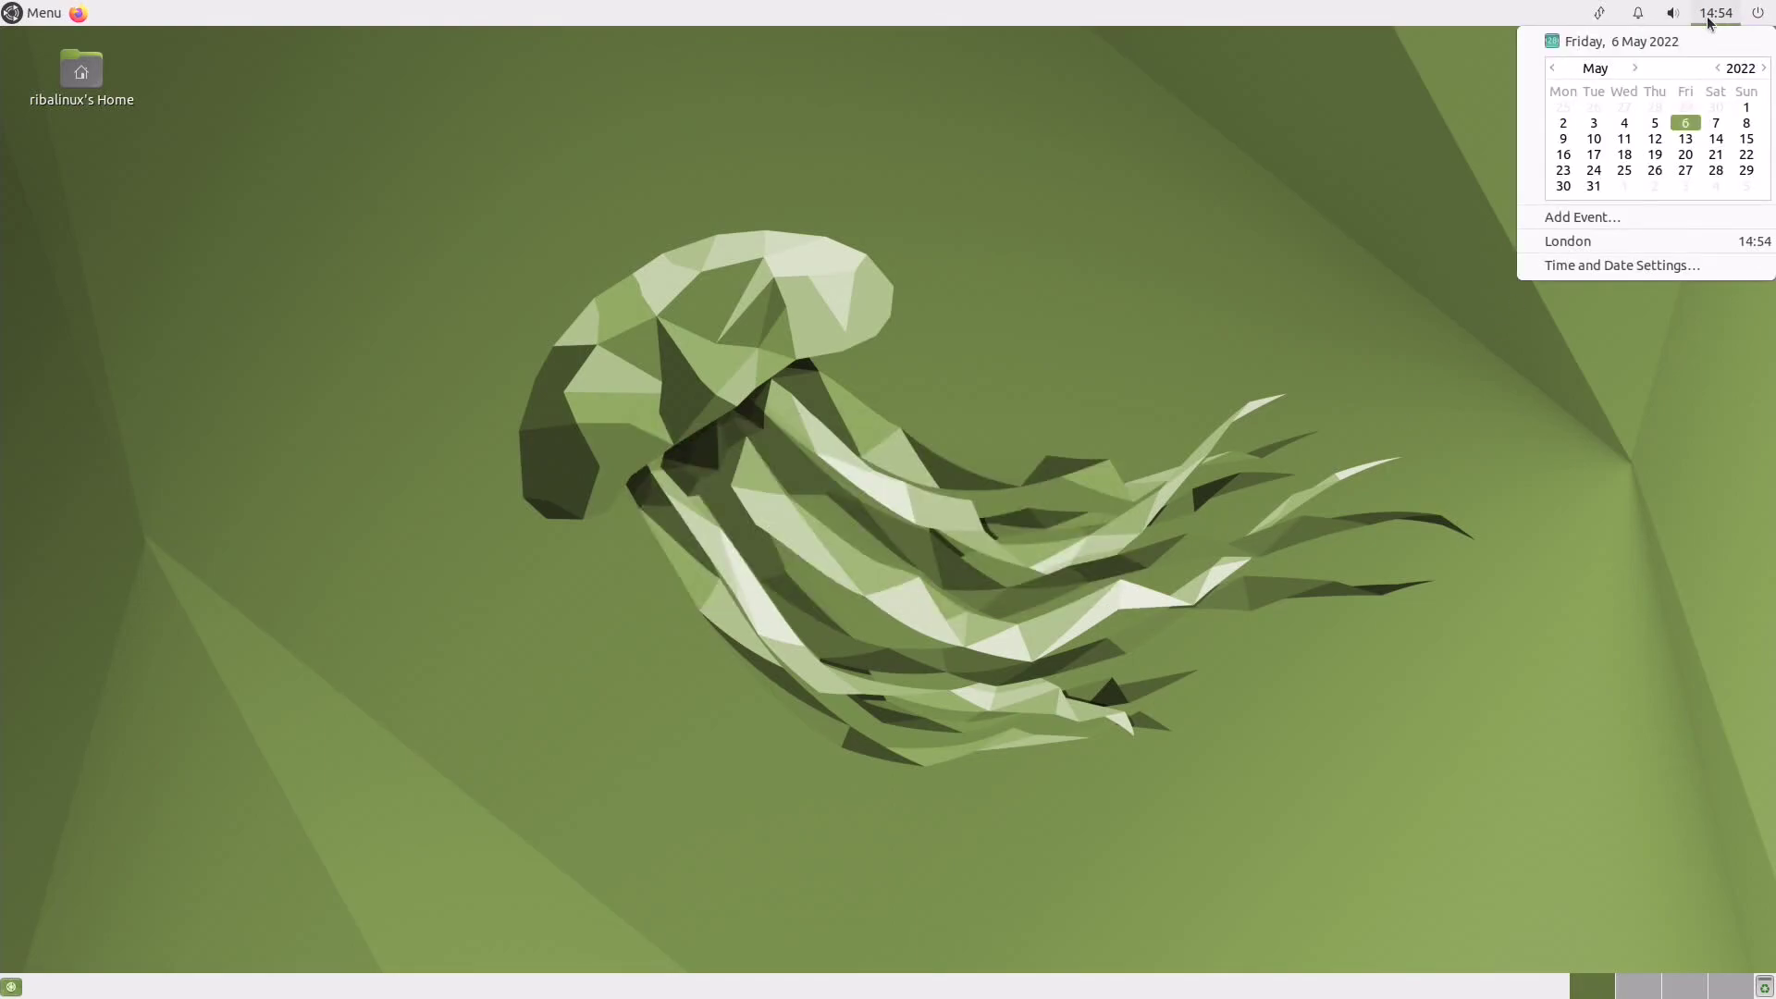
click(1709, 19)
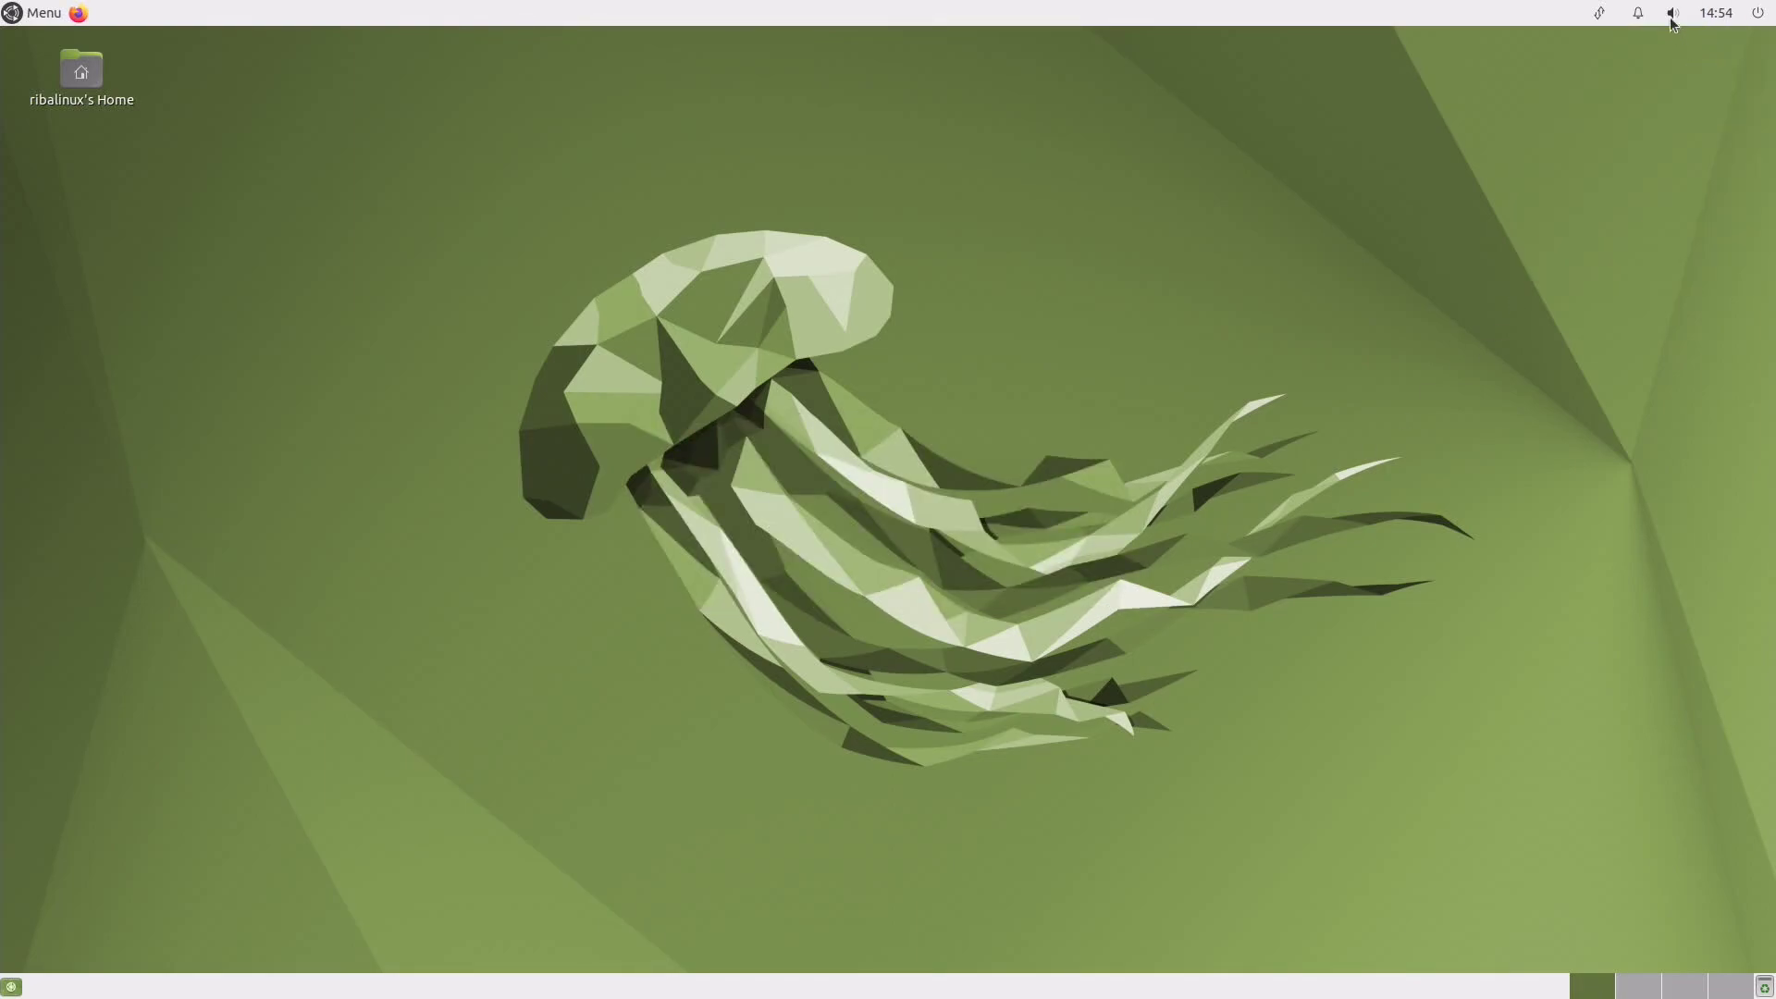
click(1672, 13)
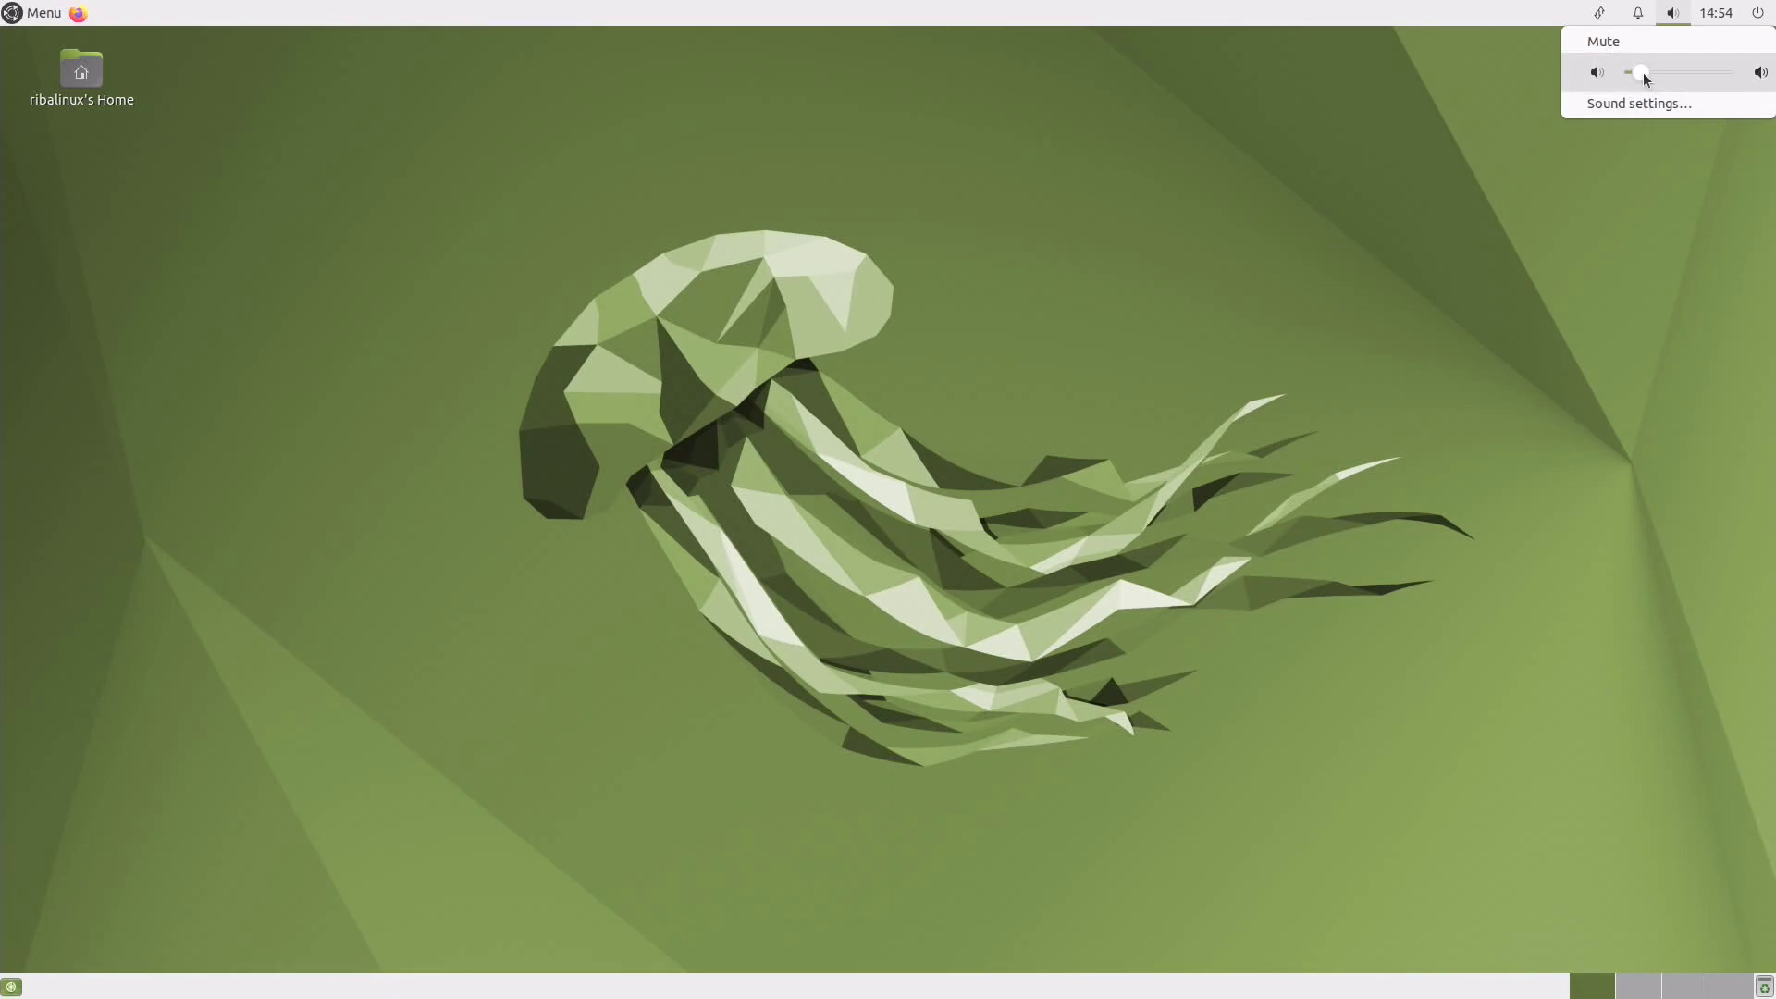
click(1673, 15)
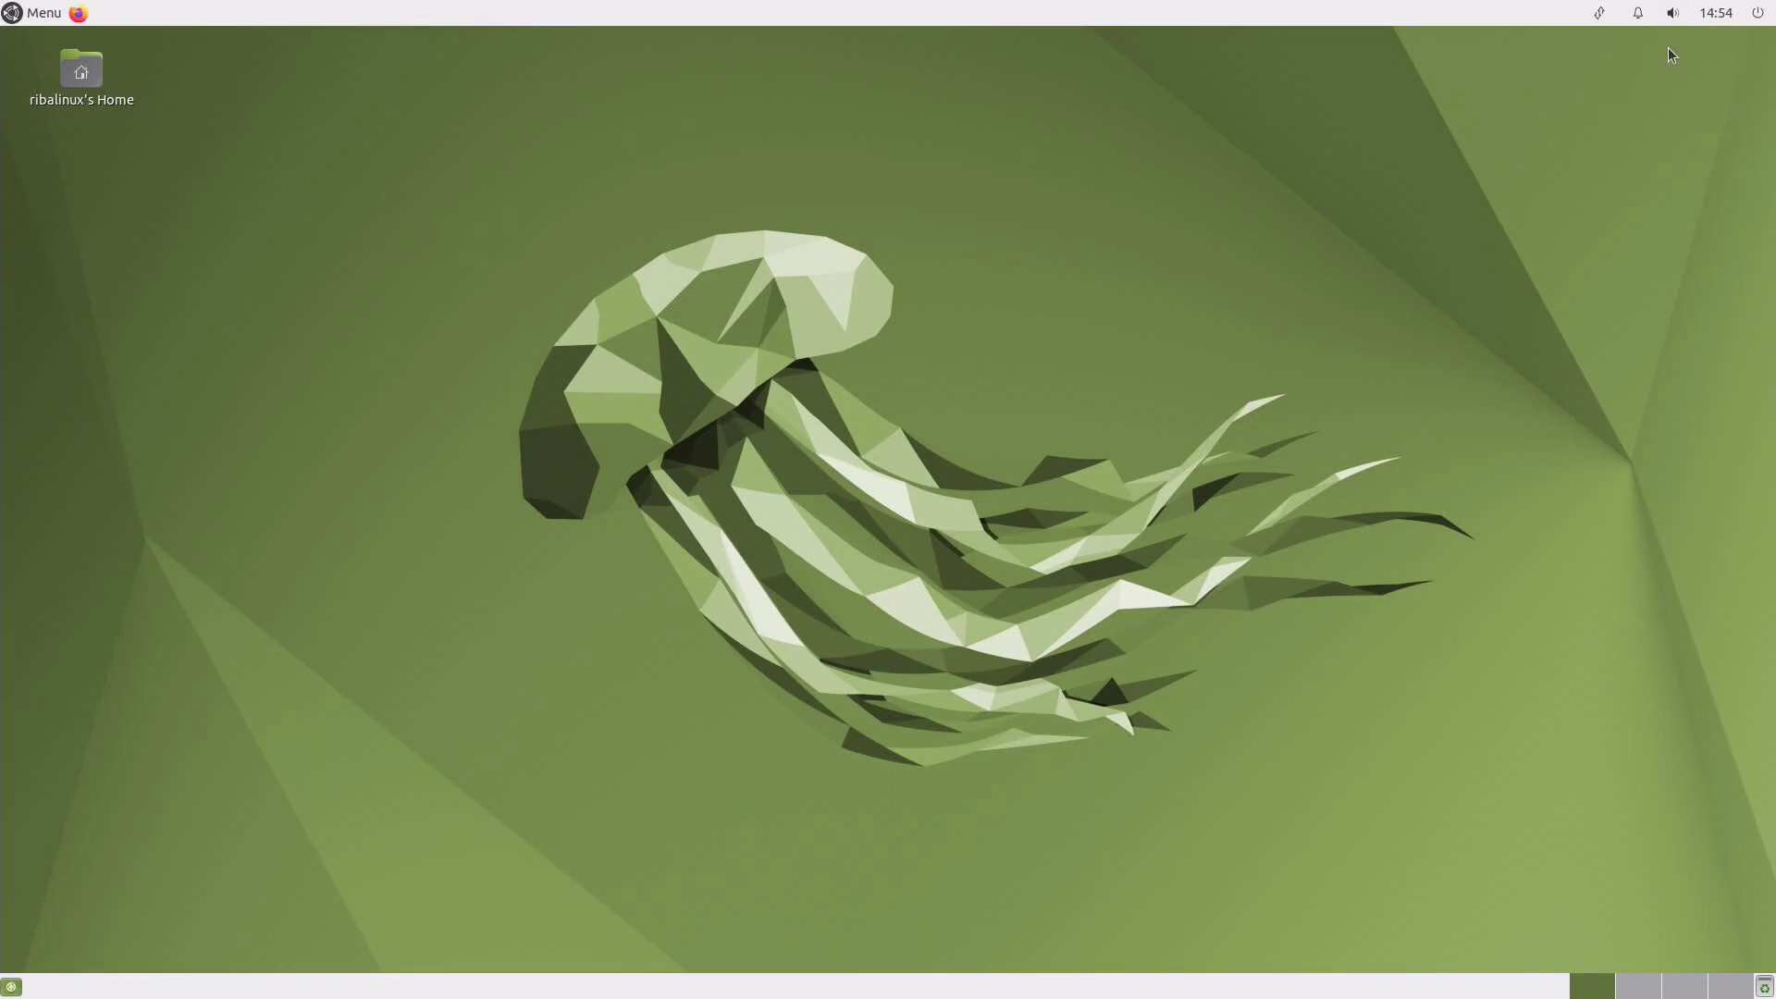
click(1638, 16)
click(1638, 17)
click(1599, 15)
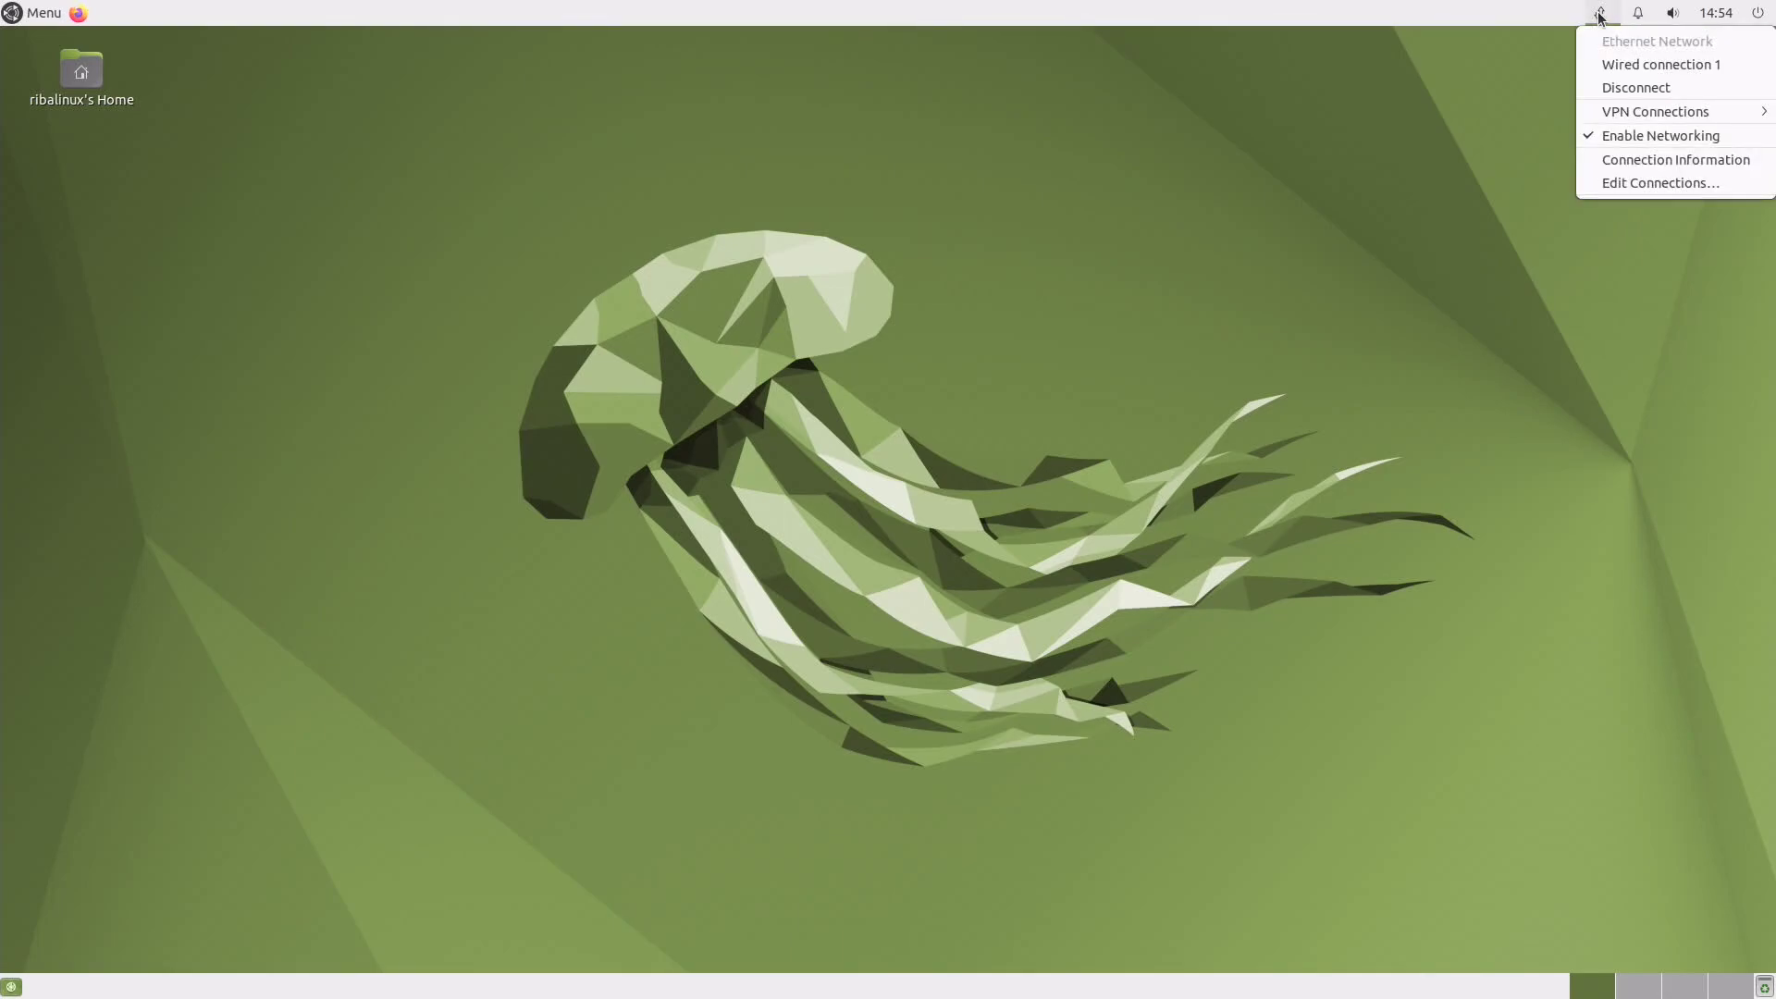
click(1599, 15)
Step: View the options available for the empty desktop and dismiss them
right_click(368, 89)
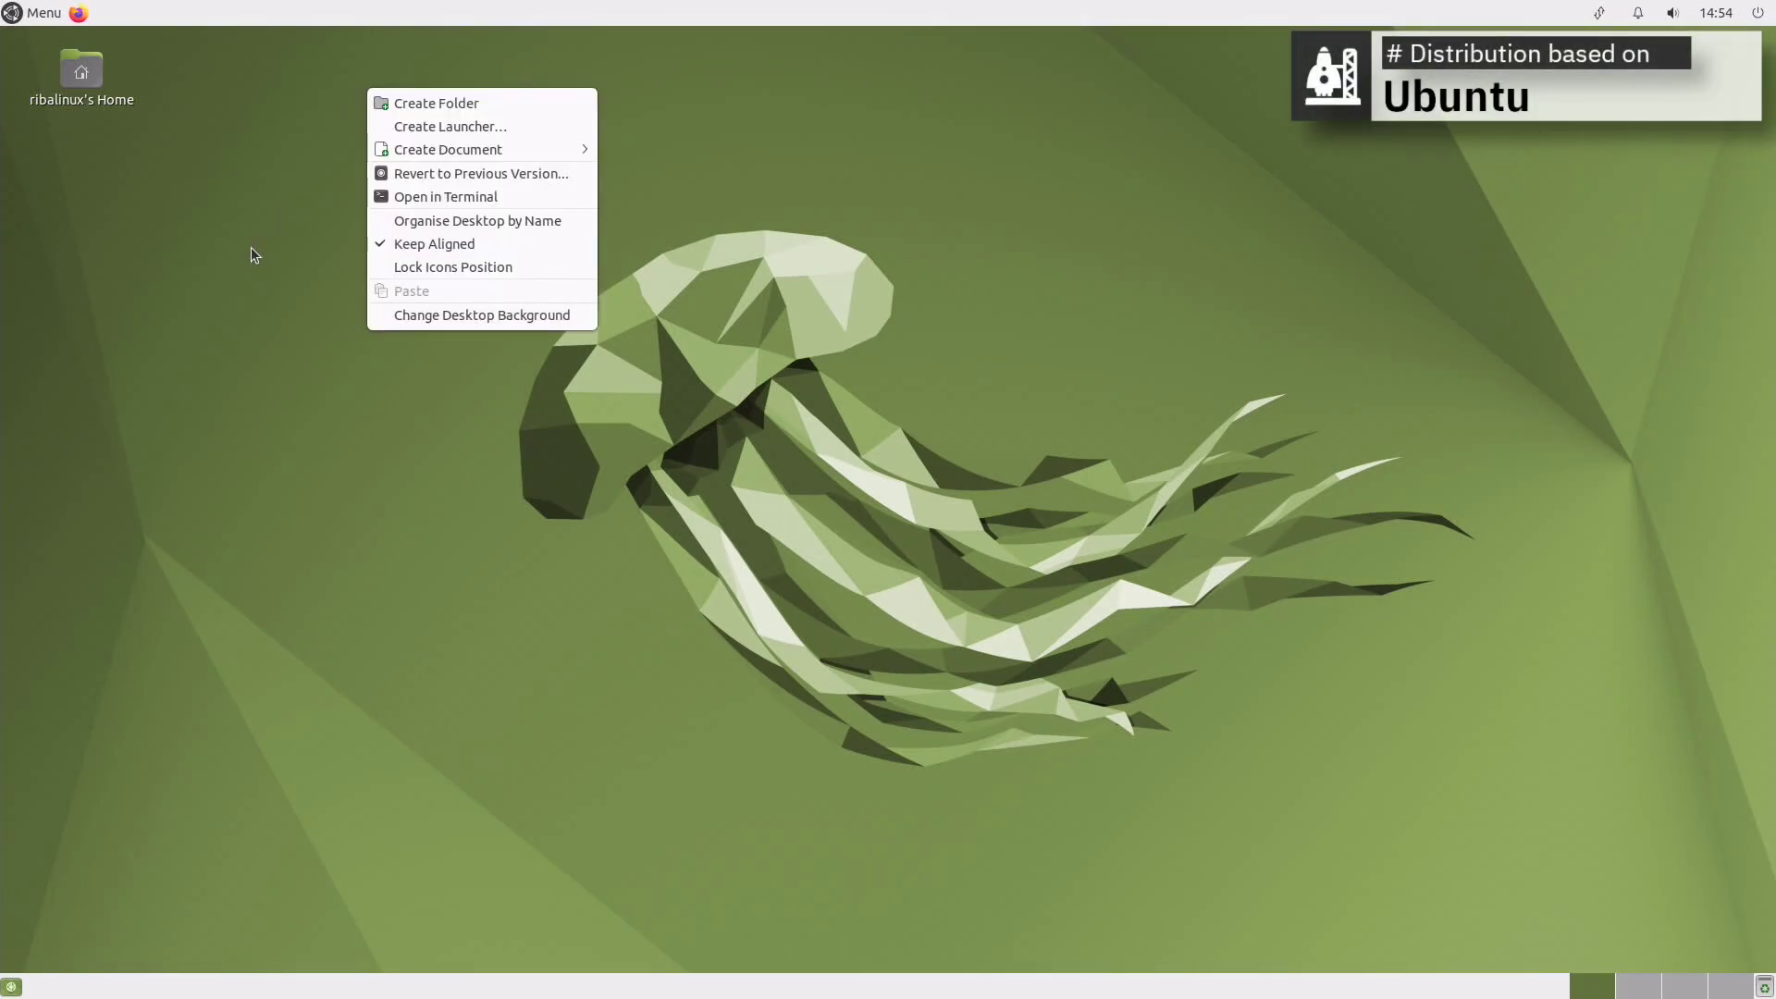
click(251, 250)
Step: Search the installed applications for "term" and launch MATE Terminal
click(13, 15)
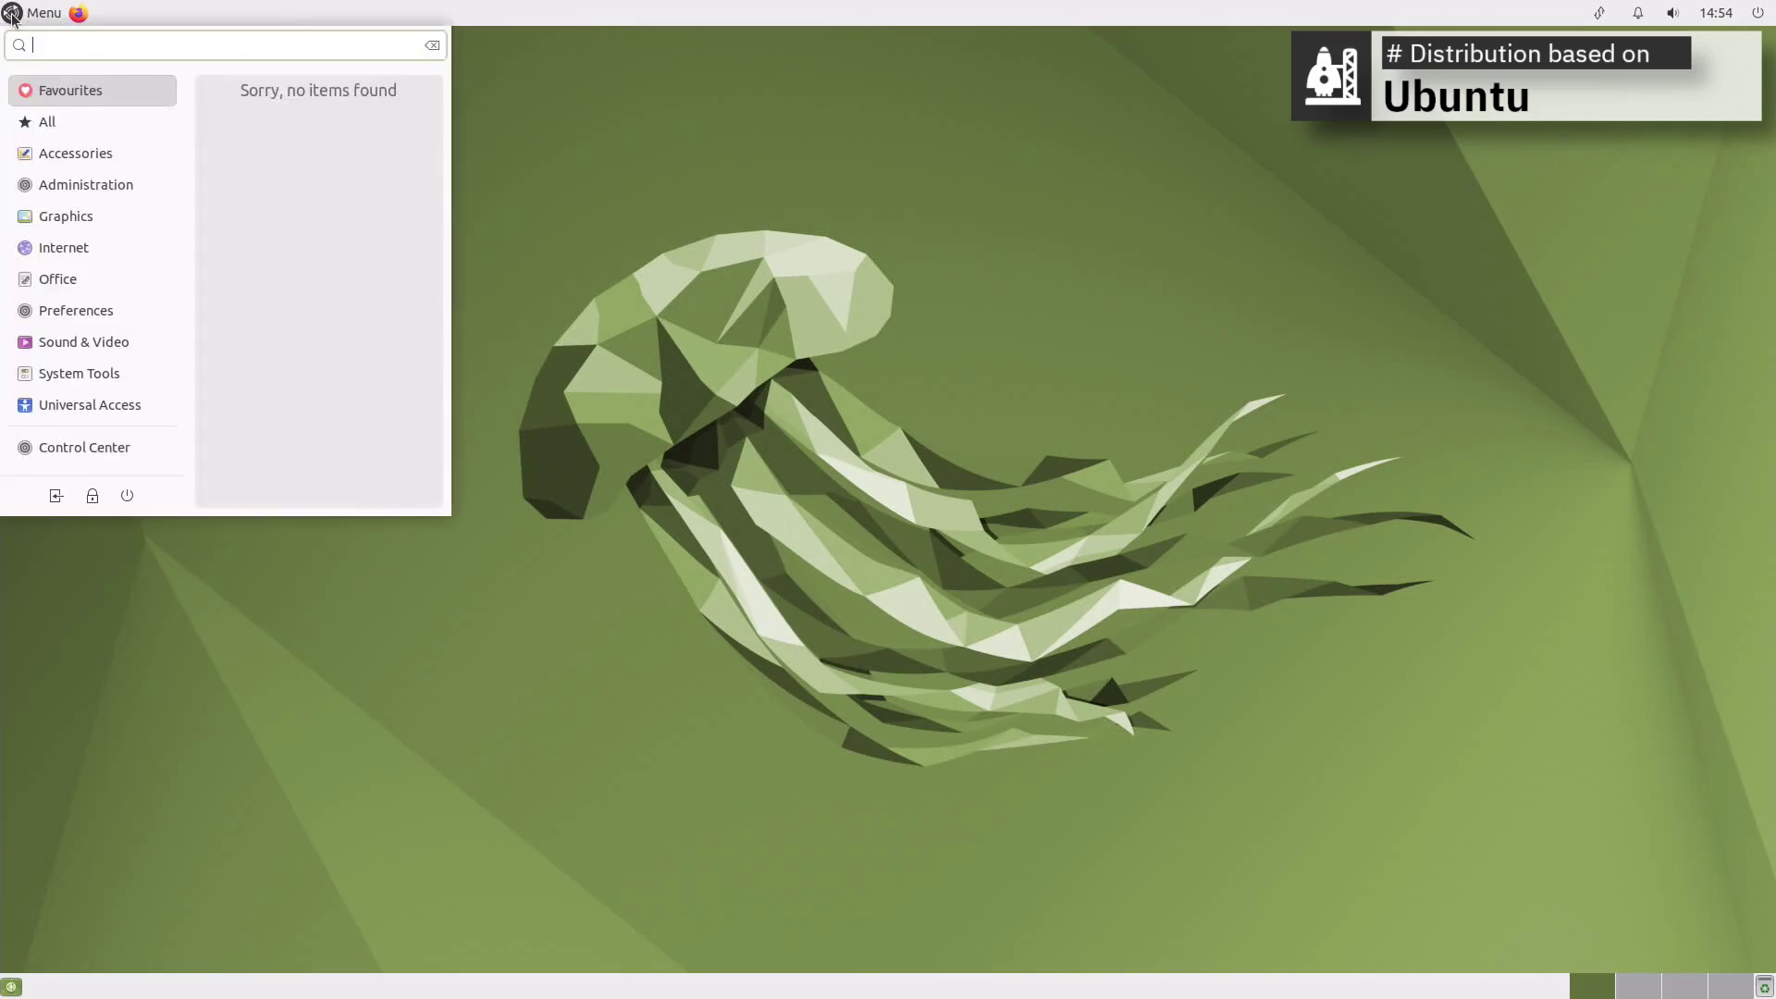
text(term)
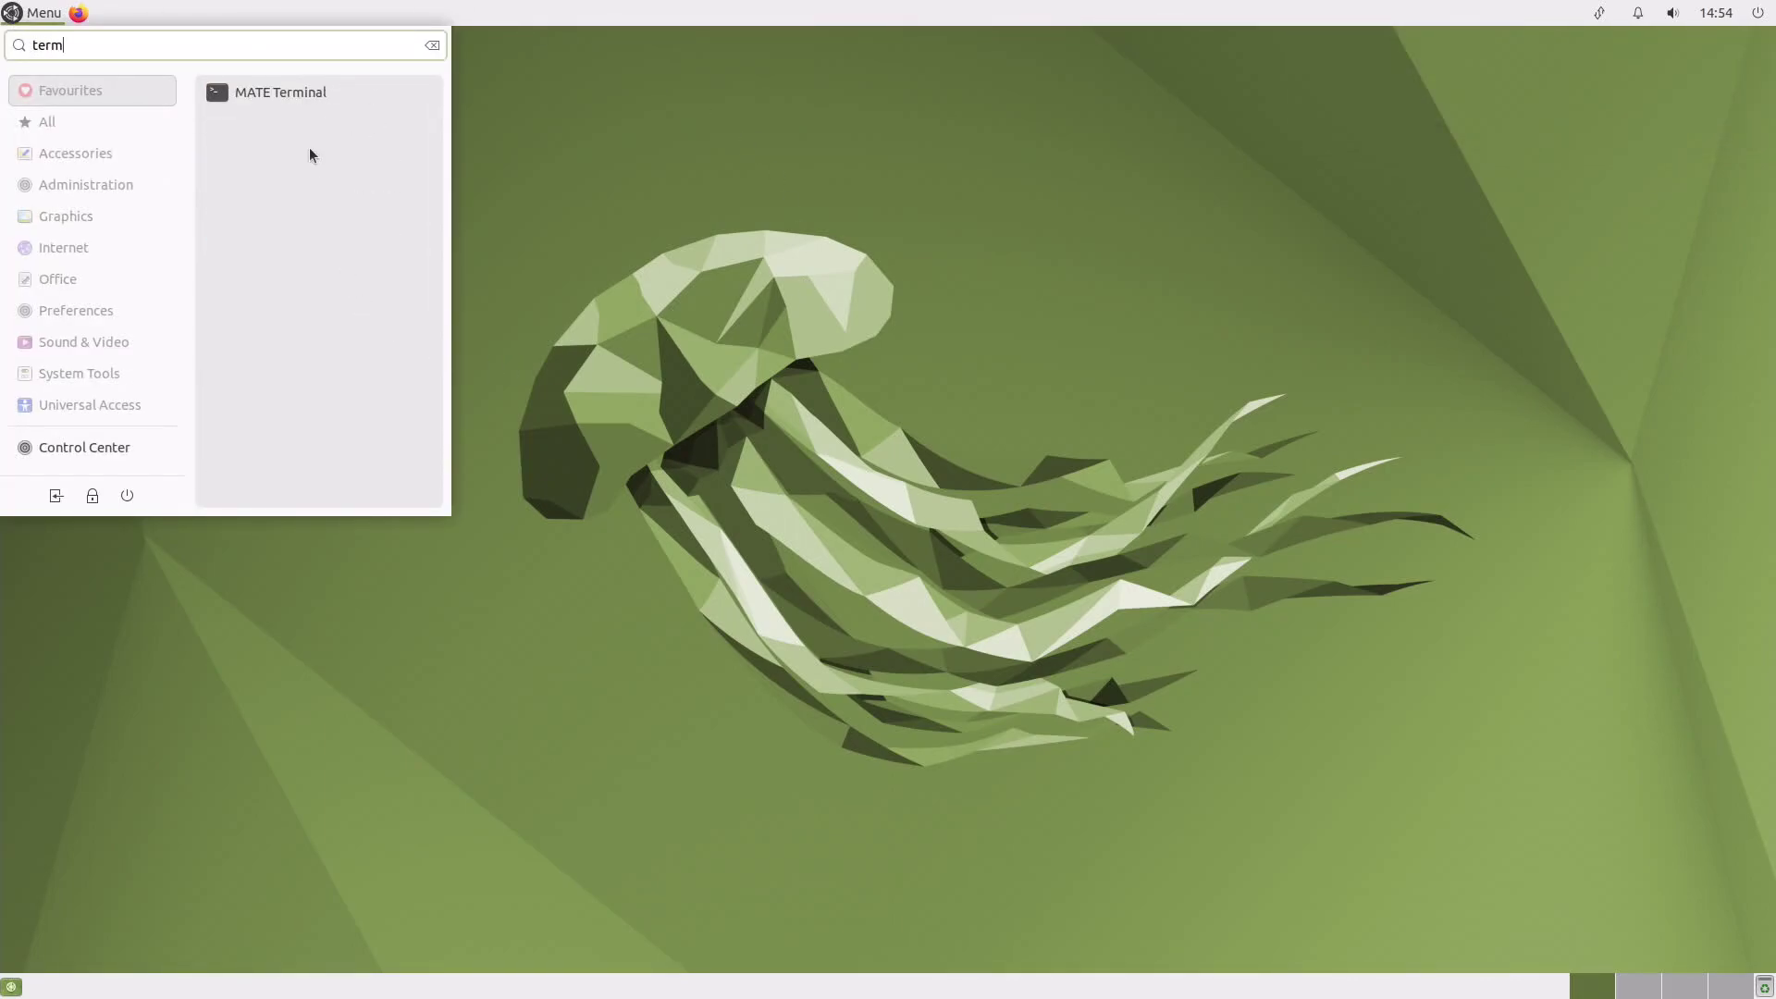
click(305, 96)
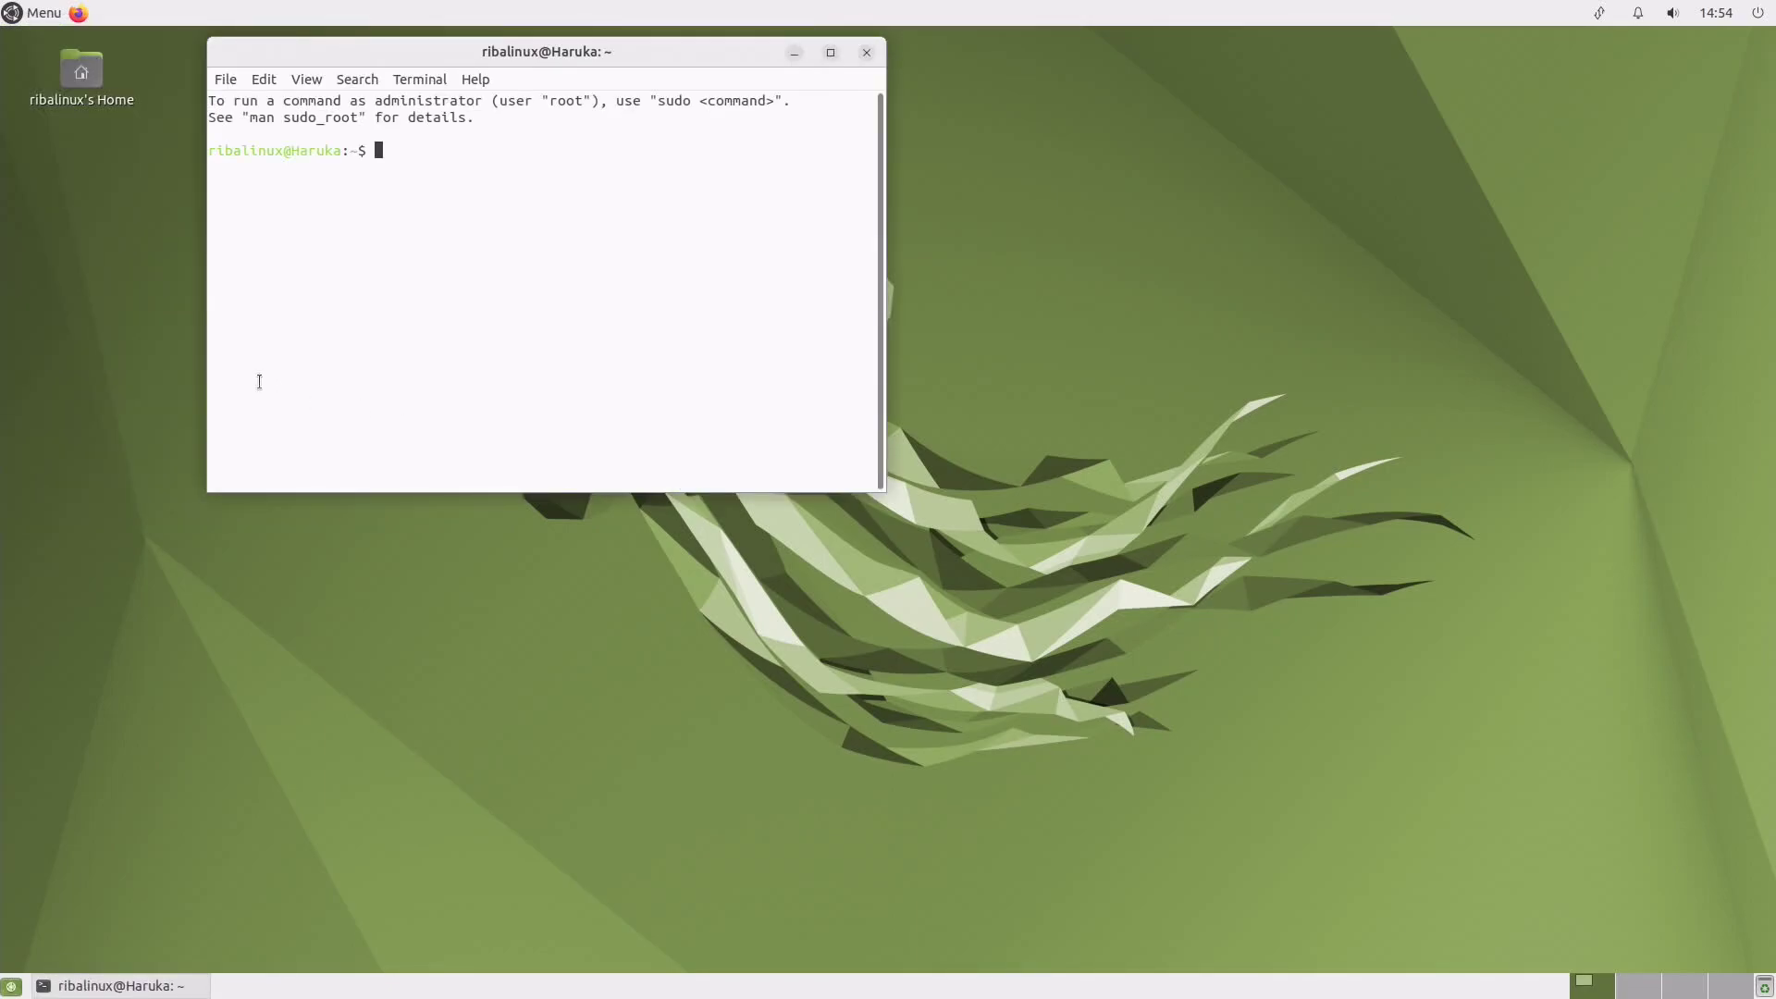
Step: Open the home folder in the file manager and move its window so it overlaps the terminal
double_click(76, 92)
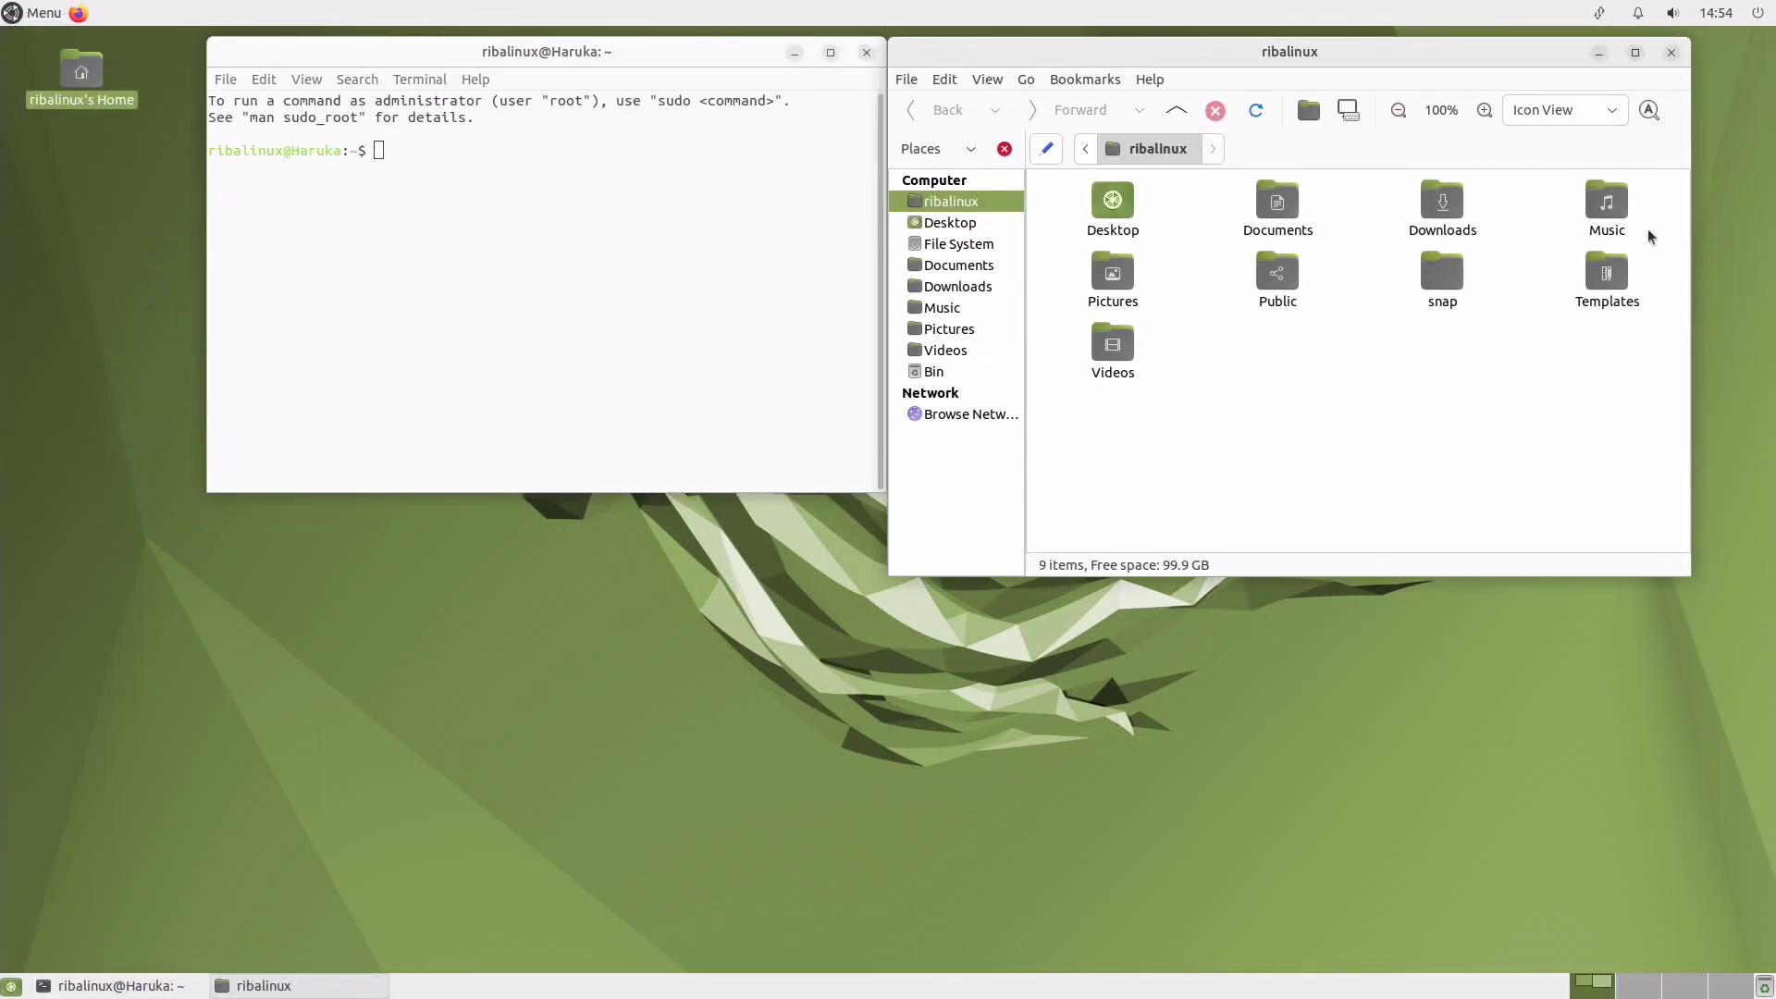
drag(1532, 65, 955, 213)
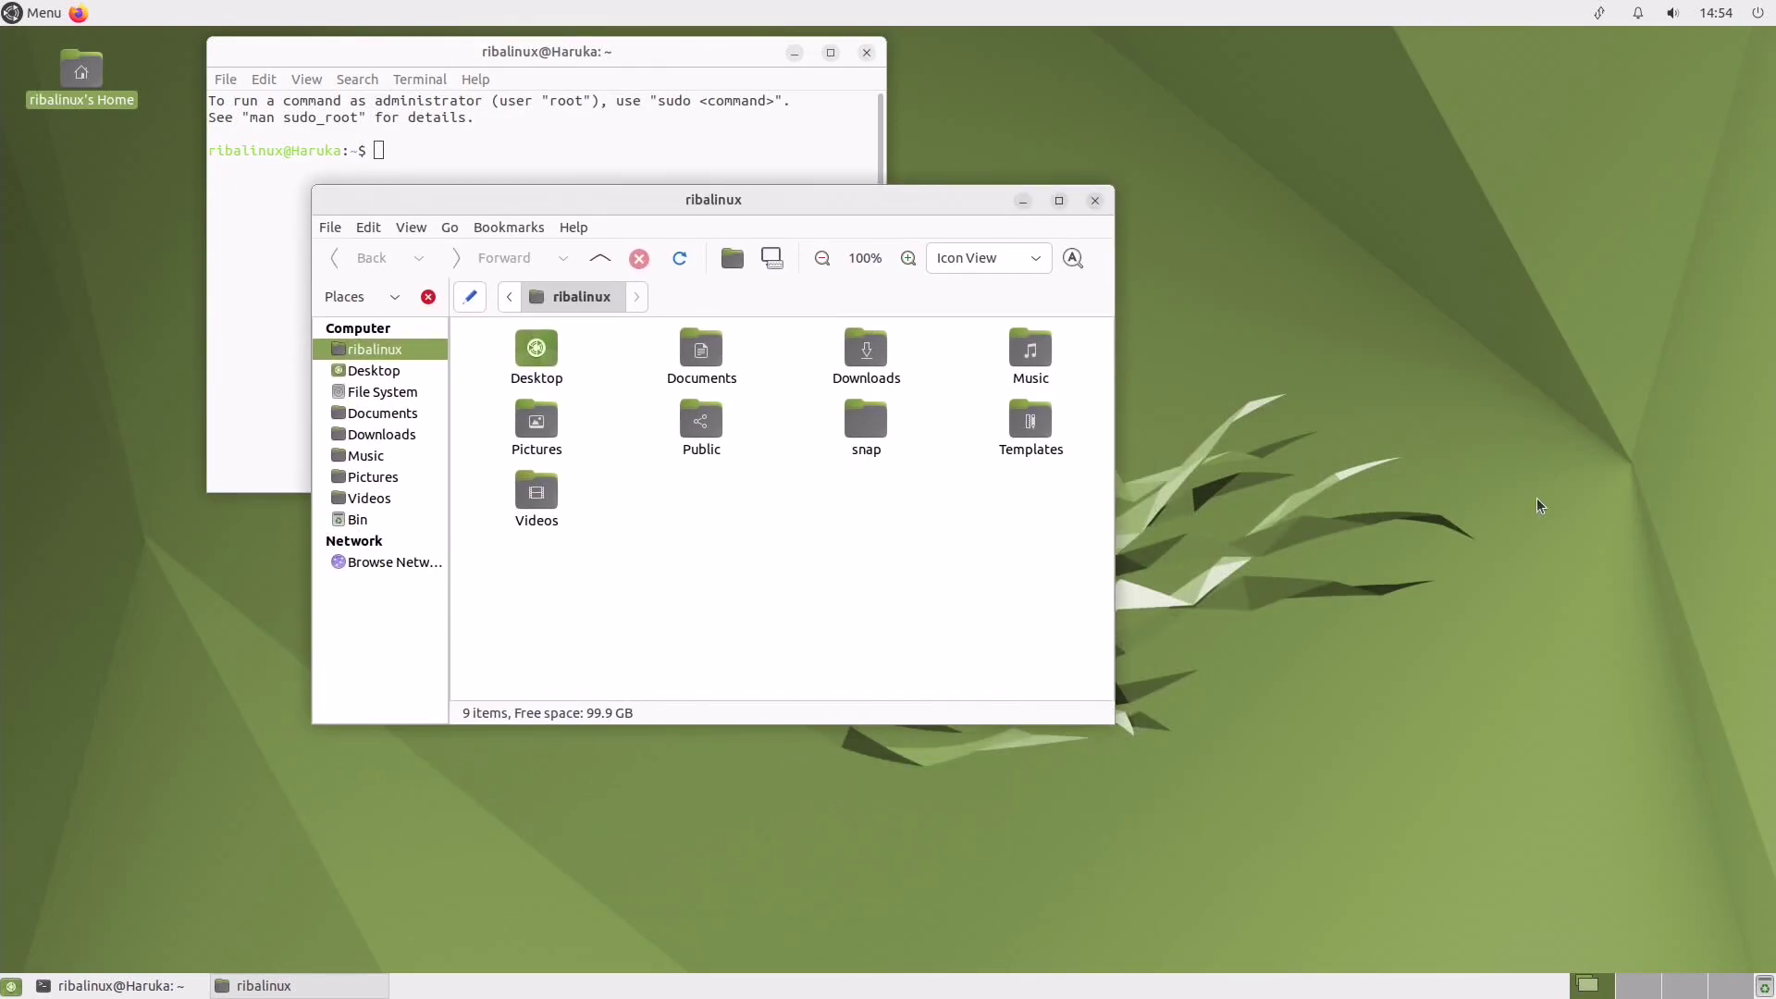
Step: Cycle through the open windows with the window switcher and bring the terminal to the front
key(alt+Tab)
key(alt+Tab)
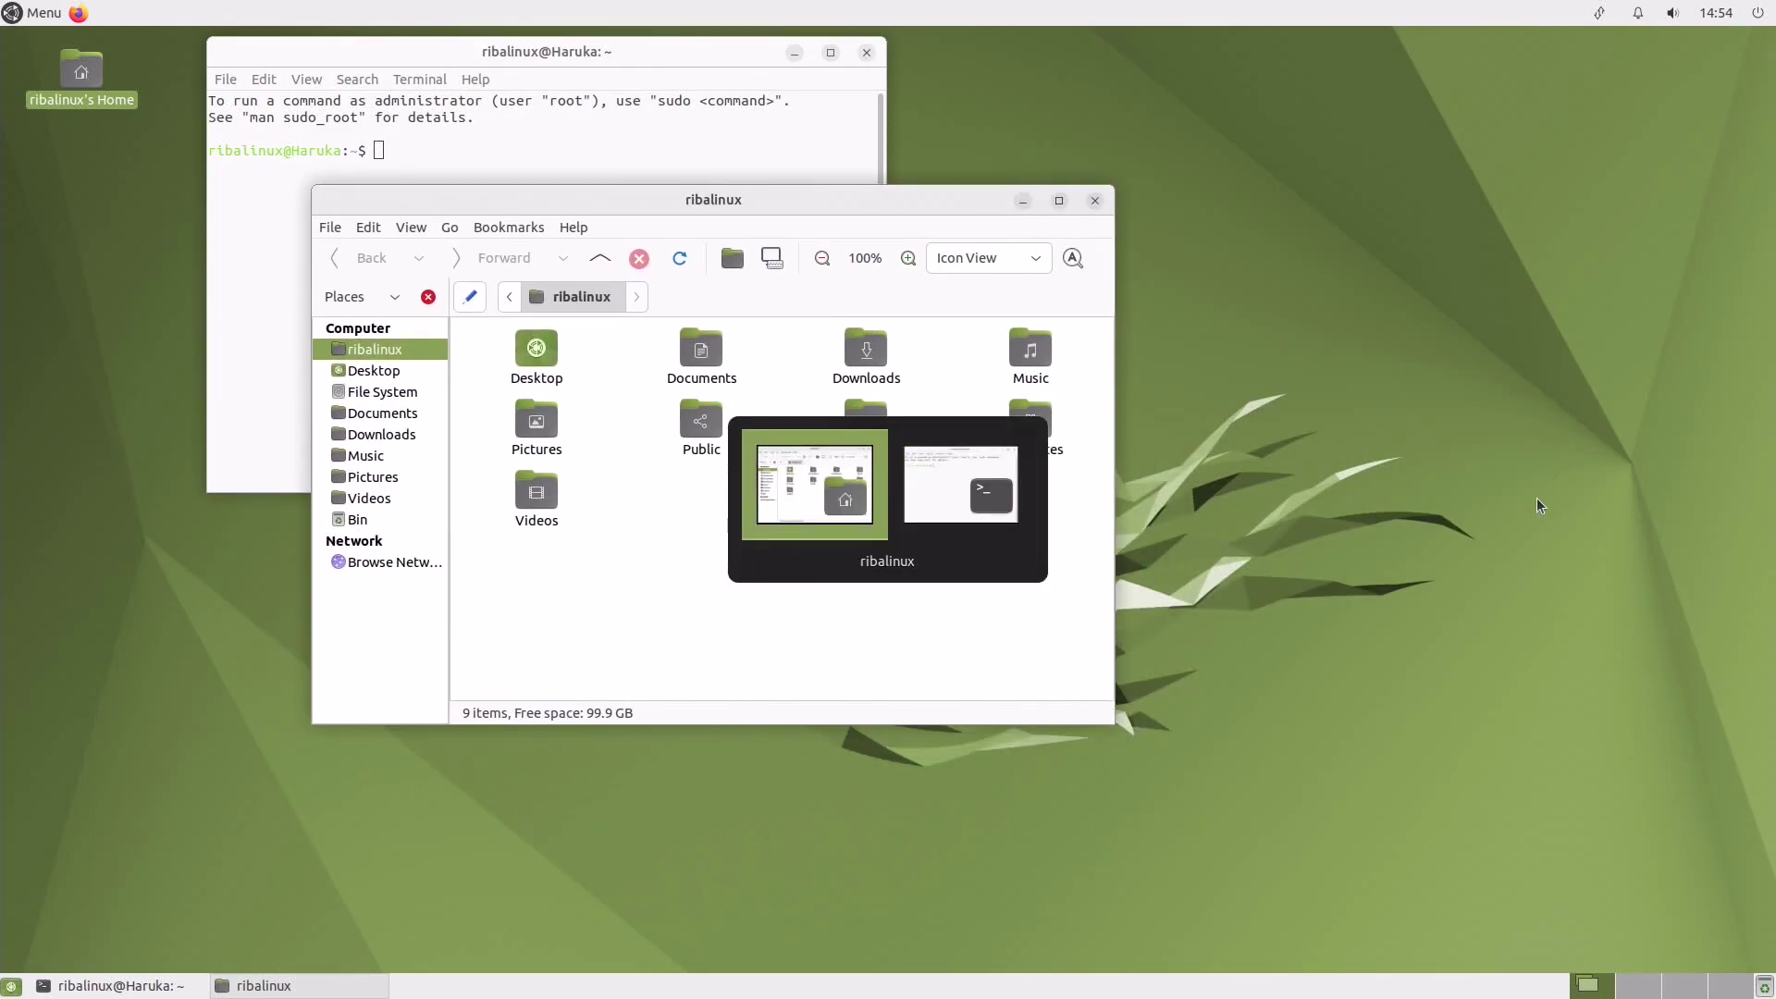
key(alt+Tab)
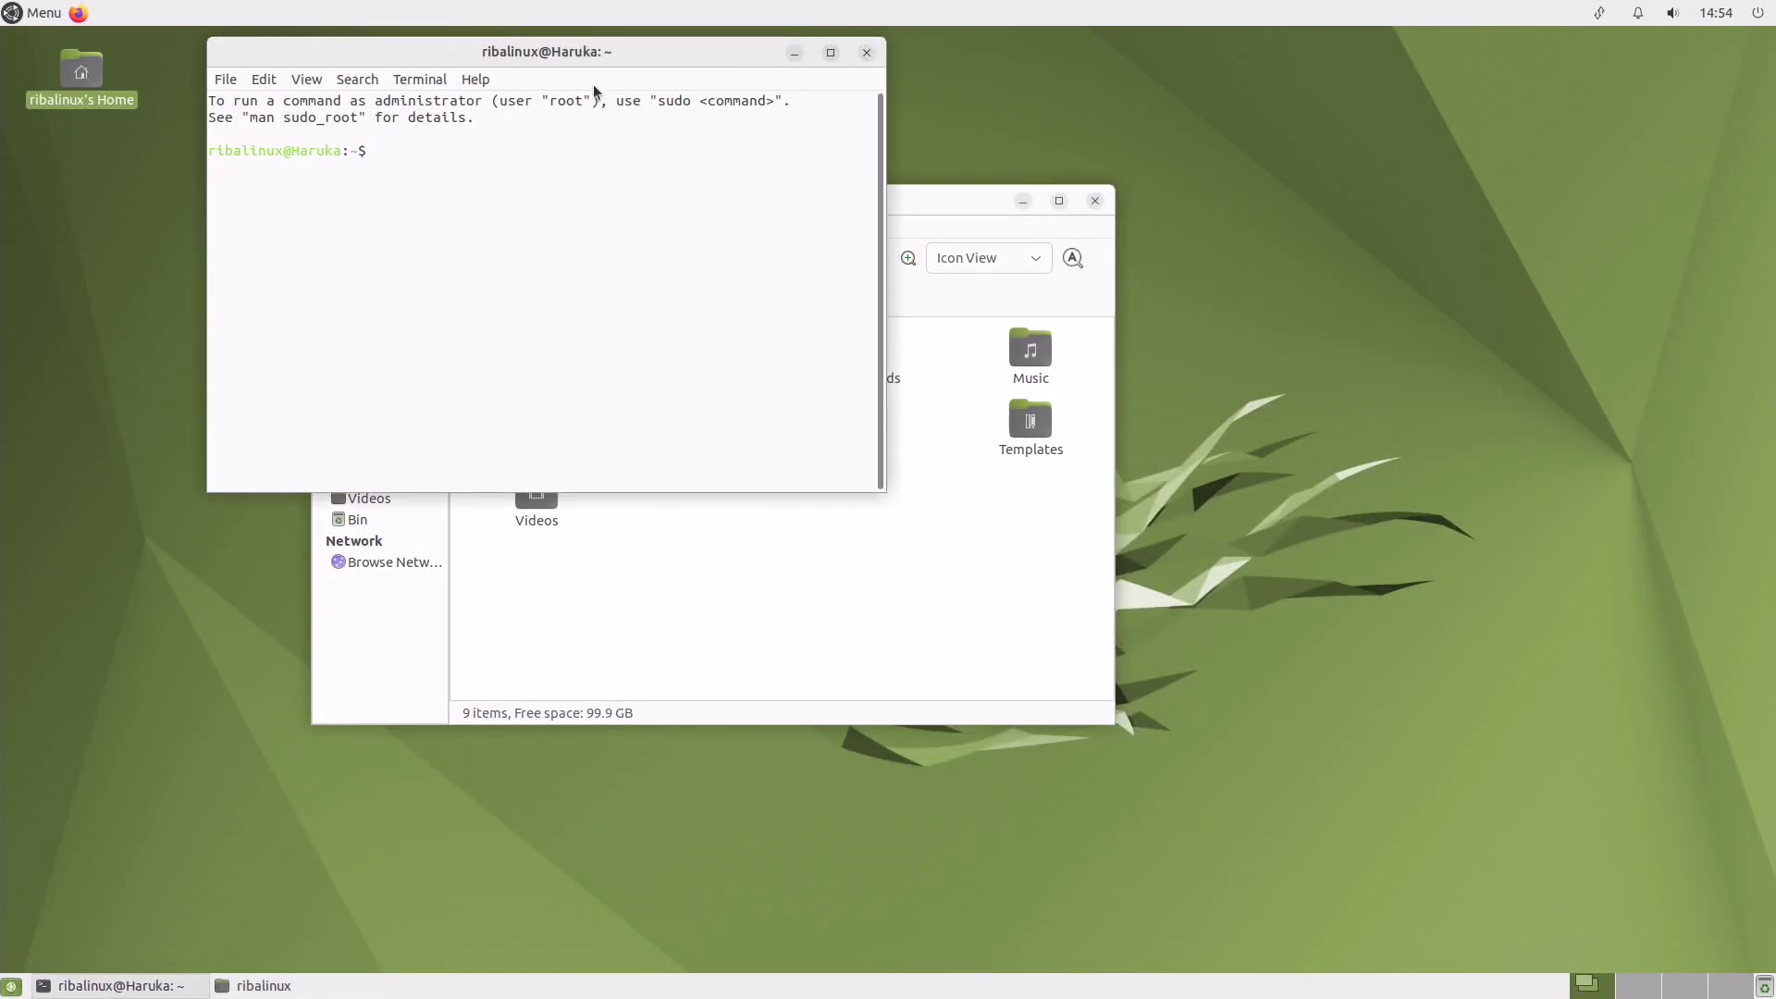
Step: Tile the terminal to the left half of the desktop and the home folder window to the right half
drag(610, 55, 2, 240)
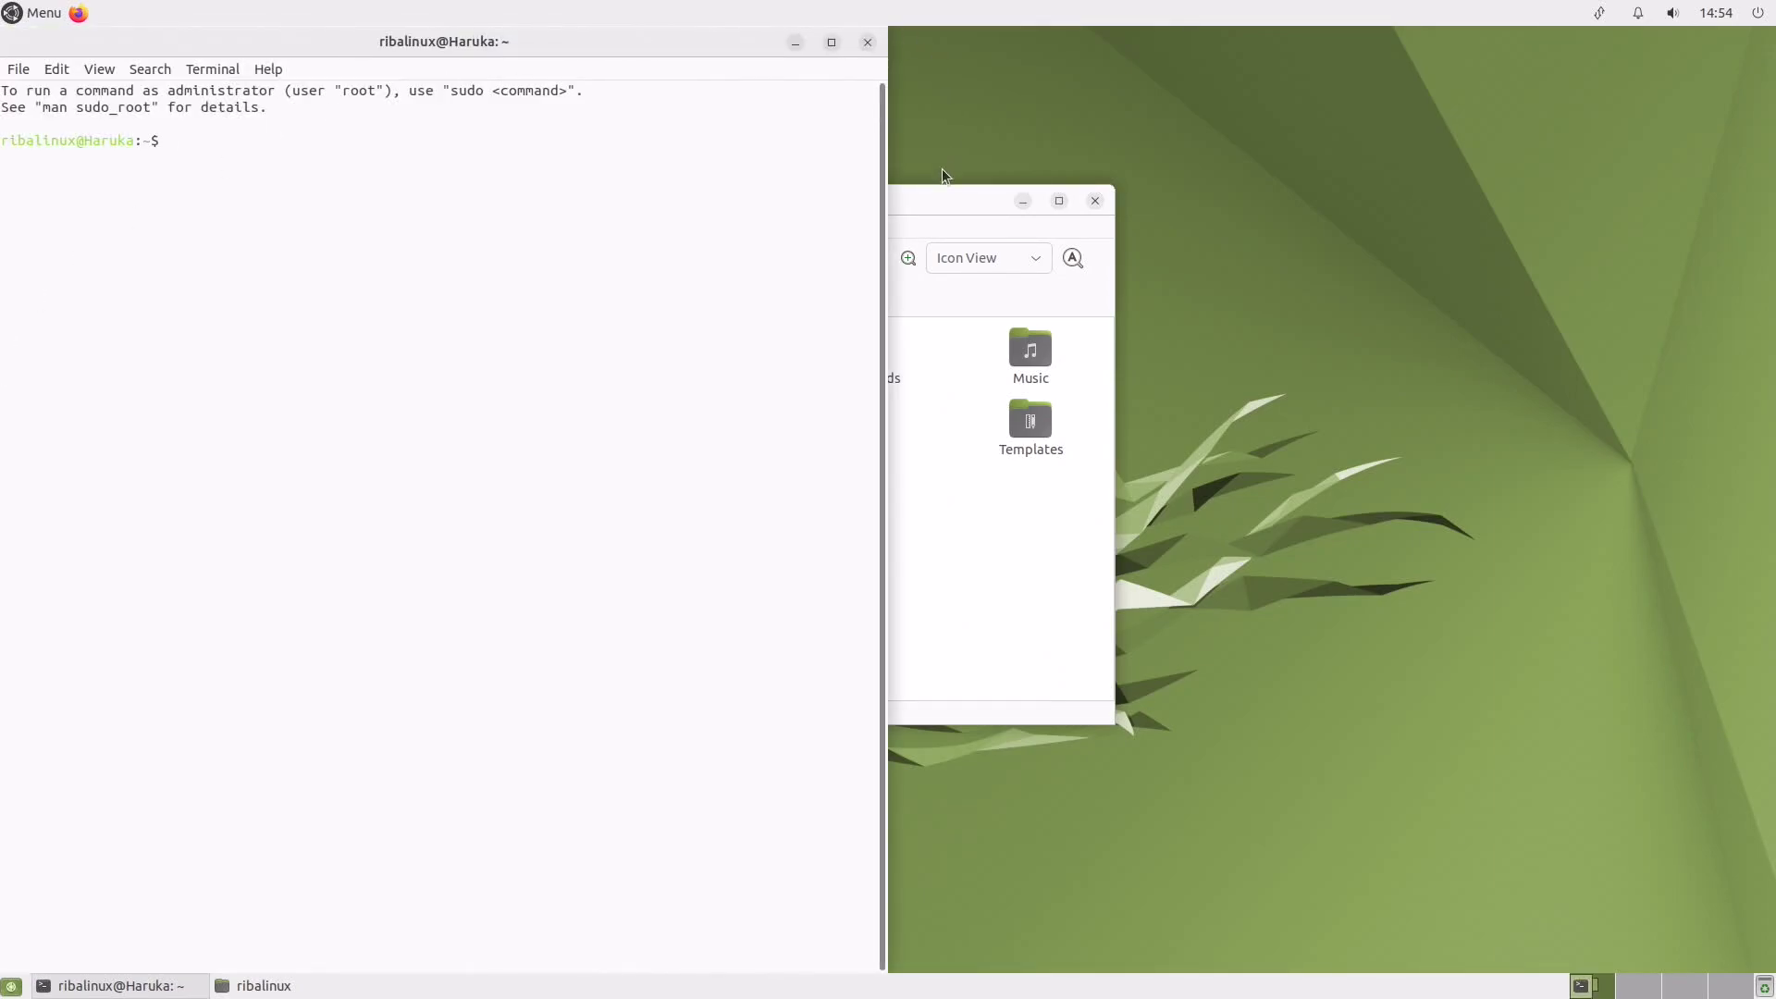
click(905, 203)
drag(904, 203, 1757, 537)
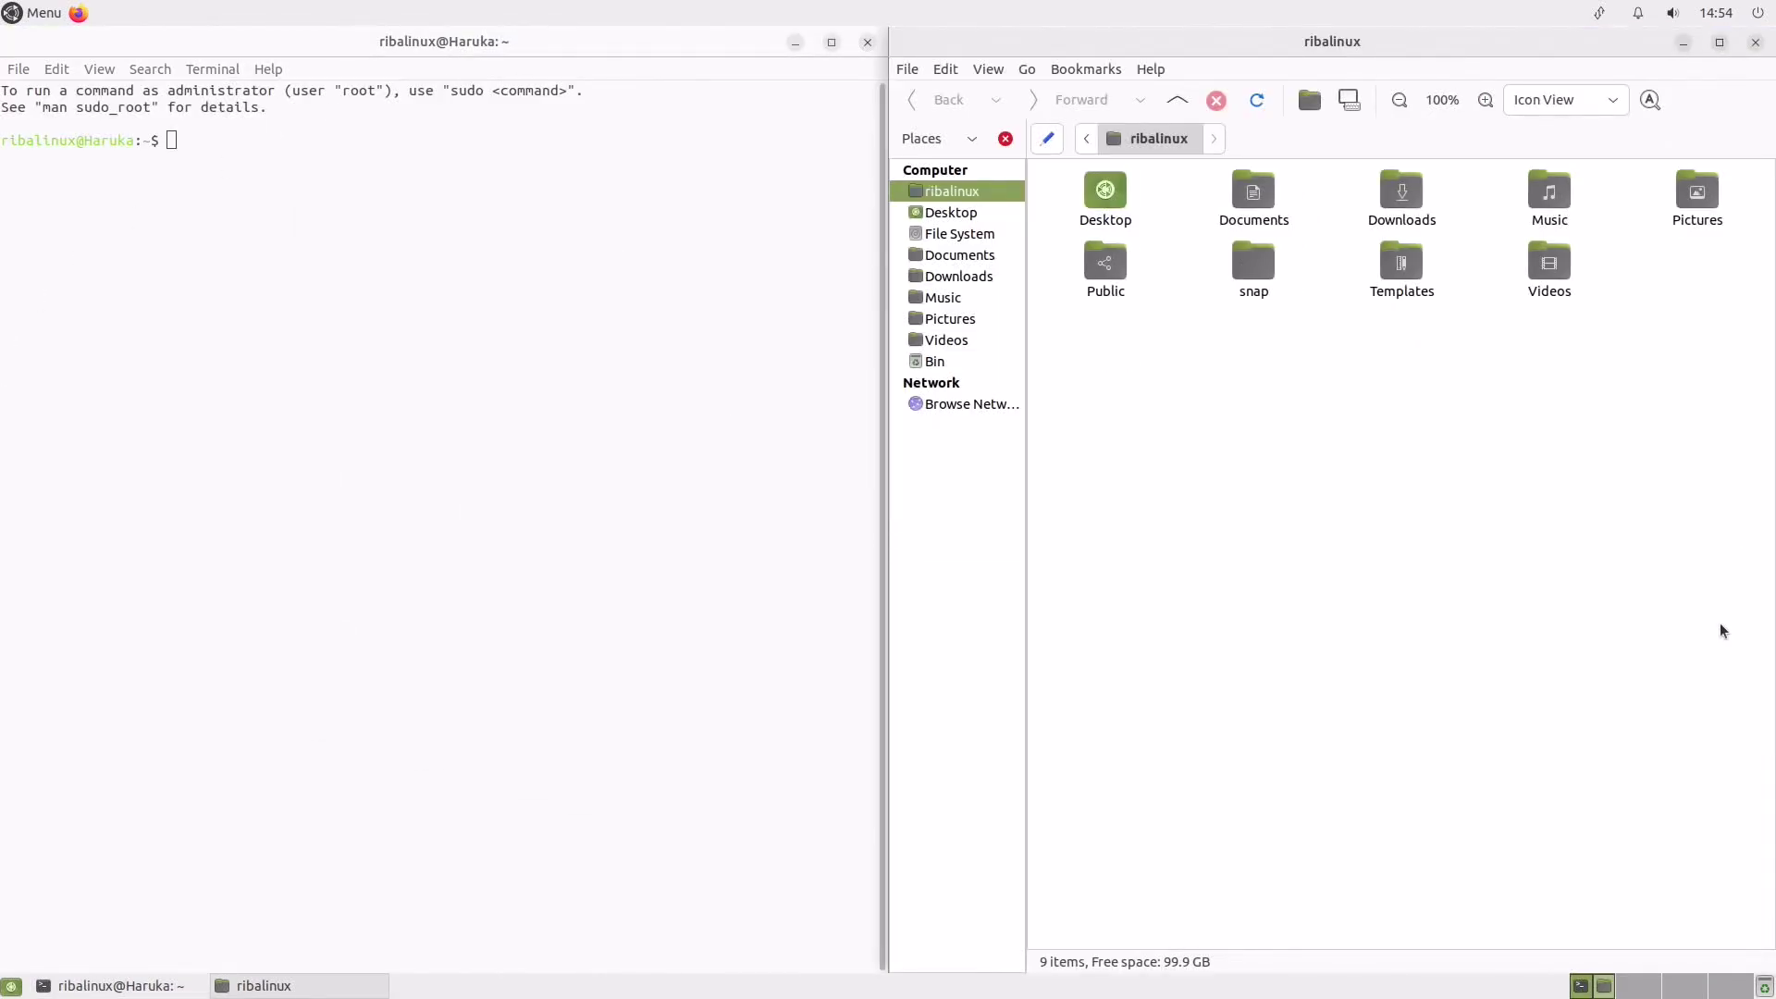
Step: Return both tiled windows to floating windows and close the terminal, keeping only the home folder window open
drag(1378, 44, 856, 248)
drag(643, 48, 708, 159)
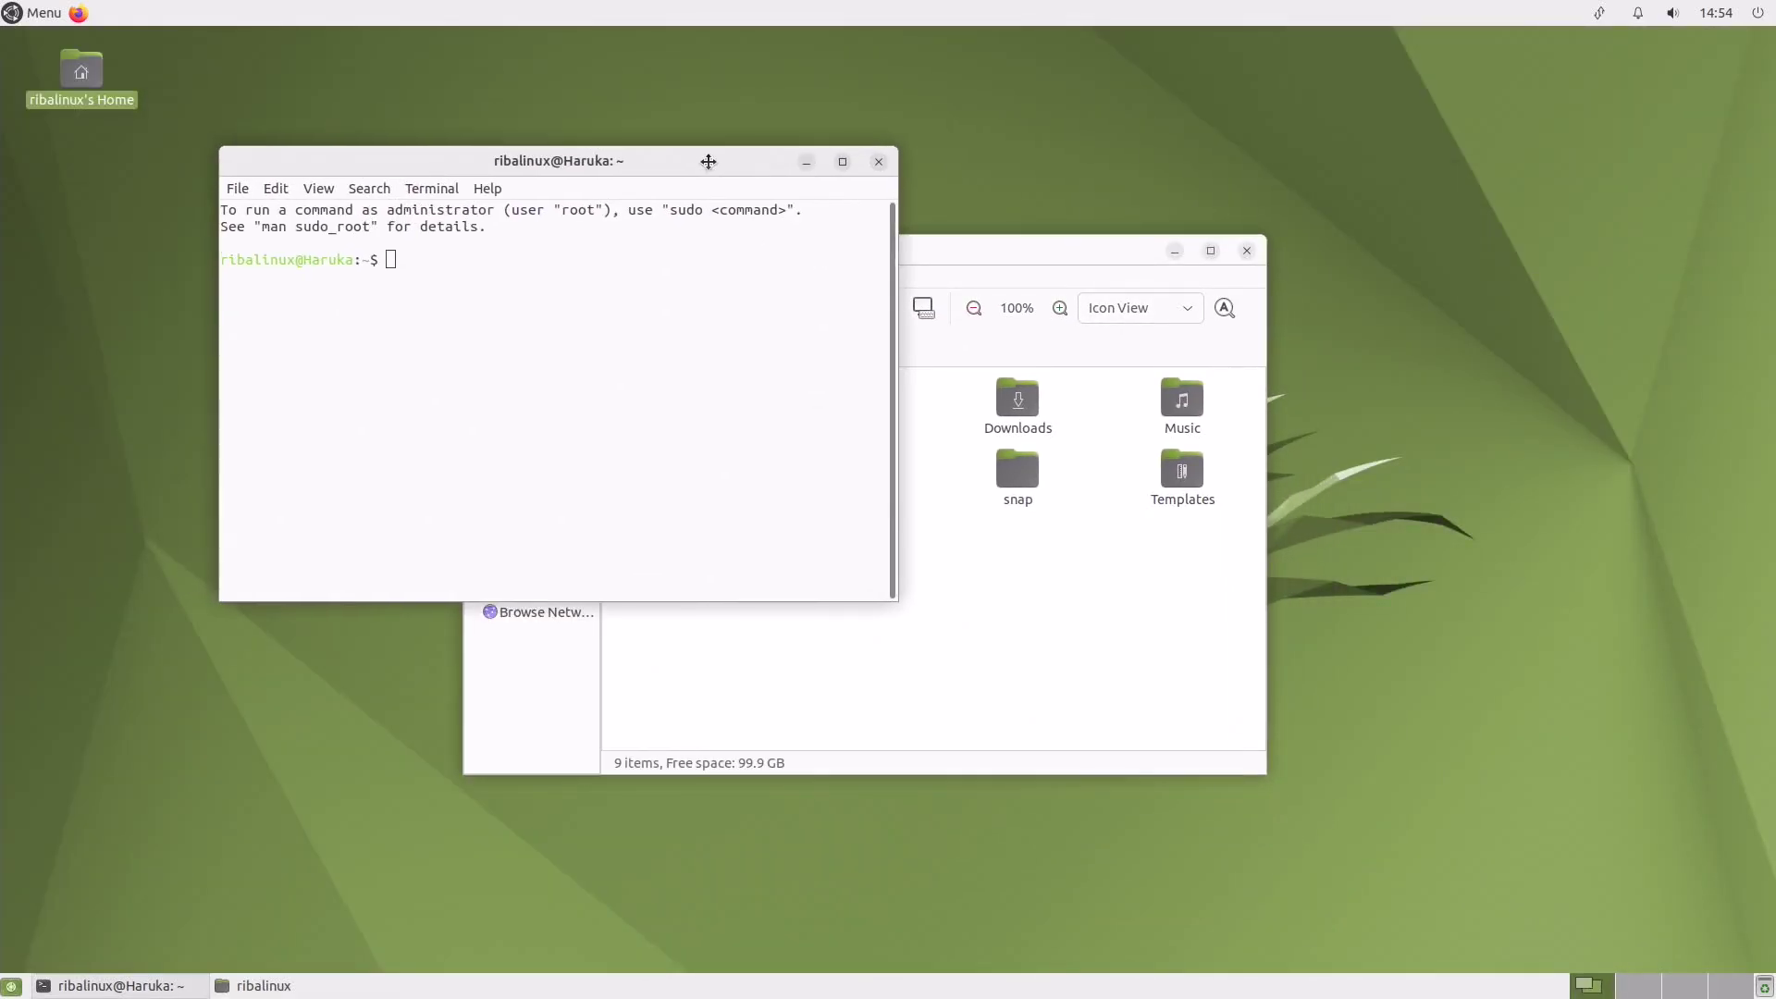
click(875, 160)
drag(940, 246, 757, 206)
Step: Show the file manager's search field and hide it again
click(1042, 268)
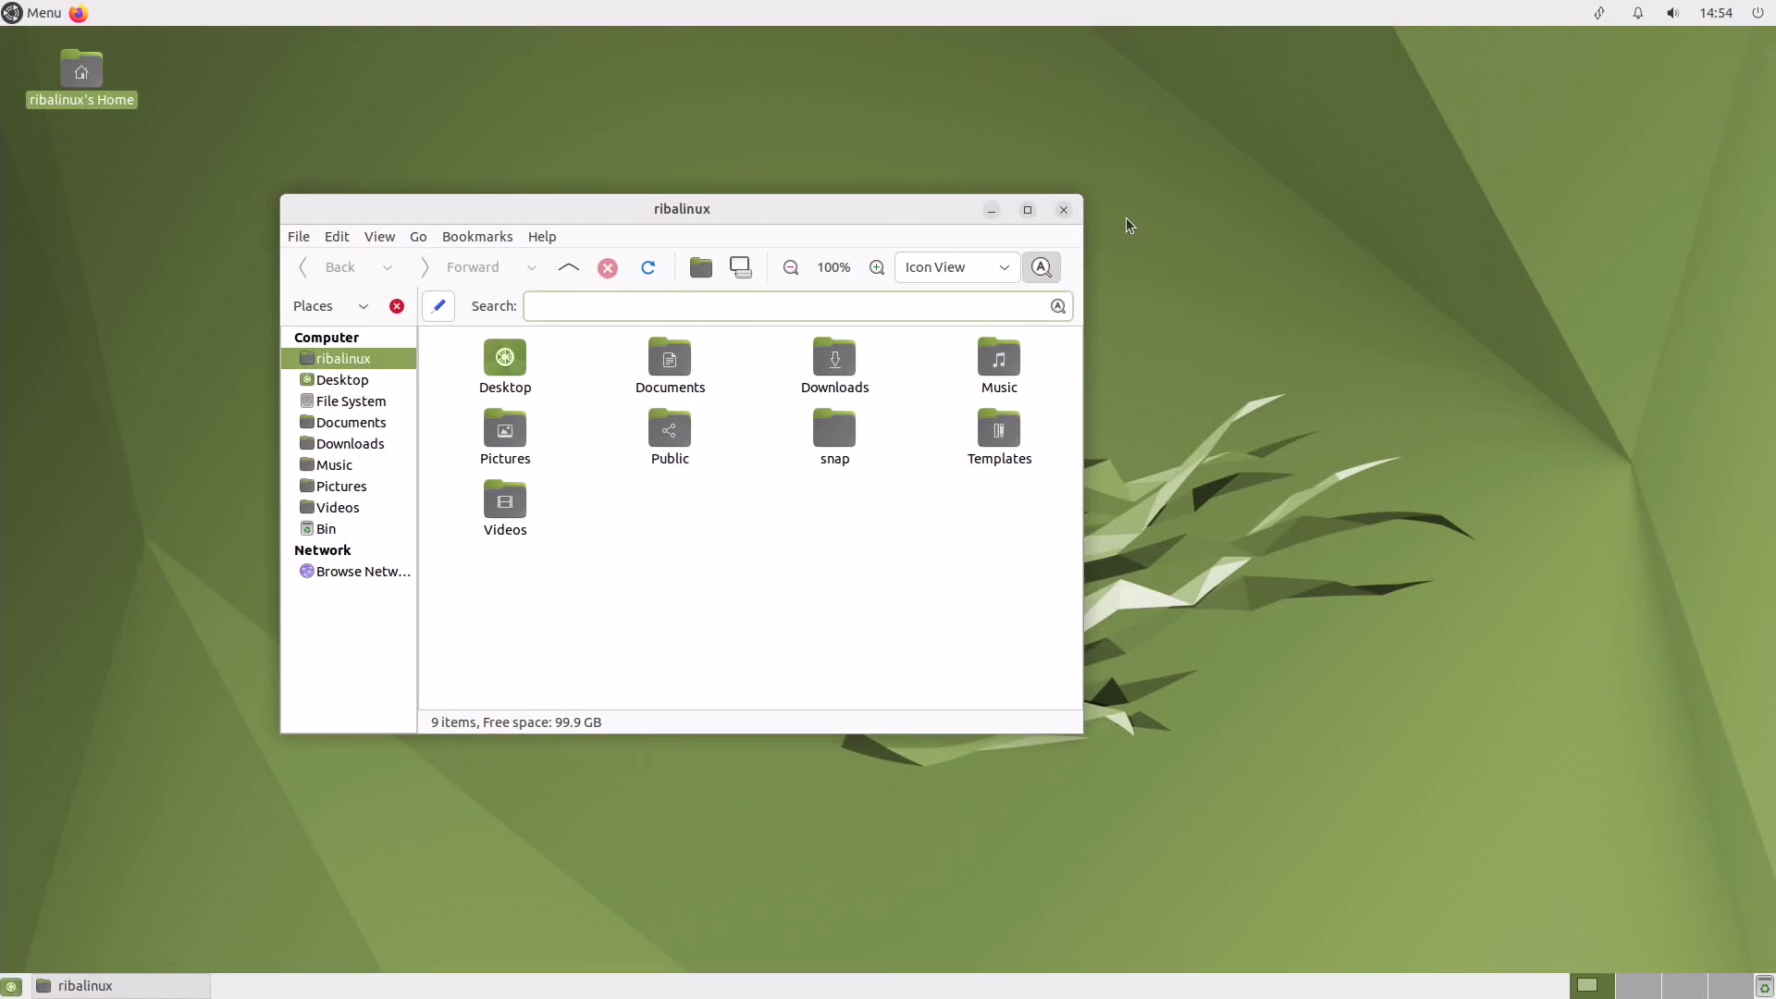
click(1056, 271)
Step: Display the home folder in List View and Compact View, and return it to Icon View
click(1008, 267)
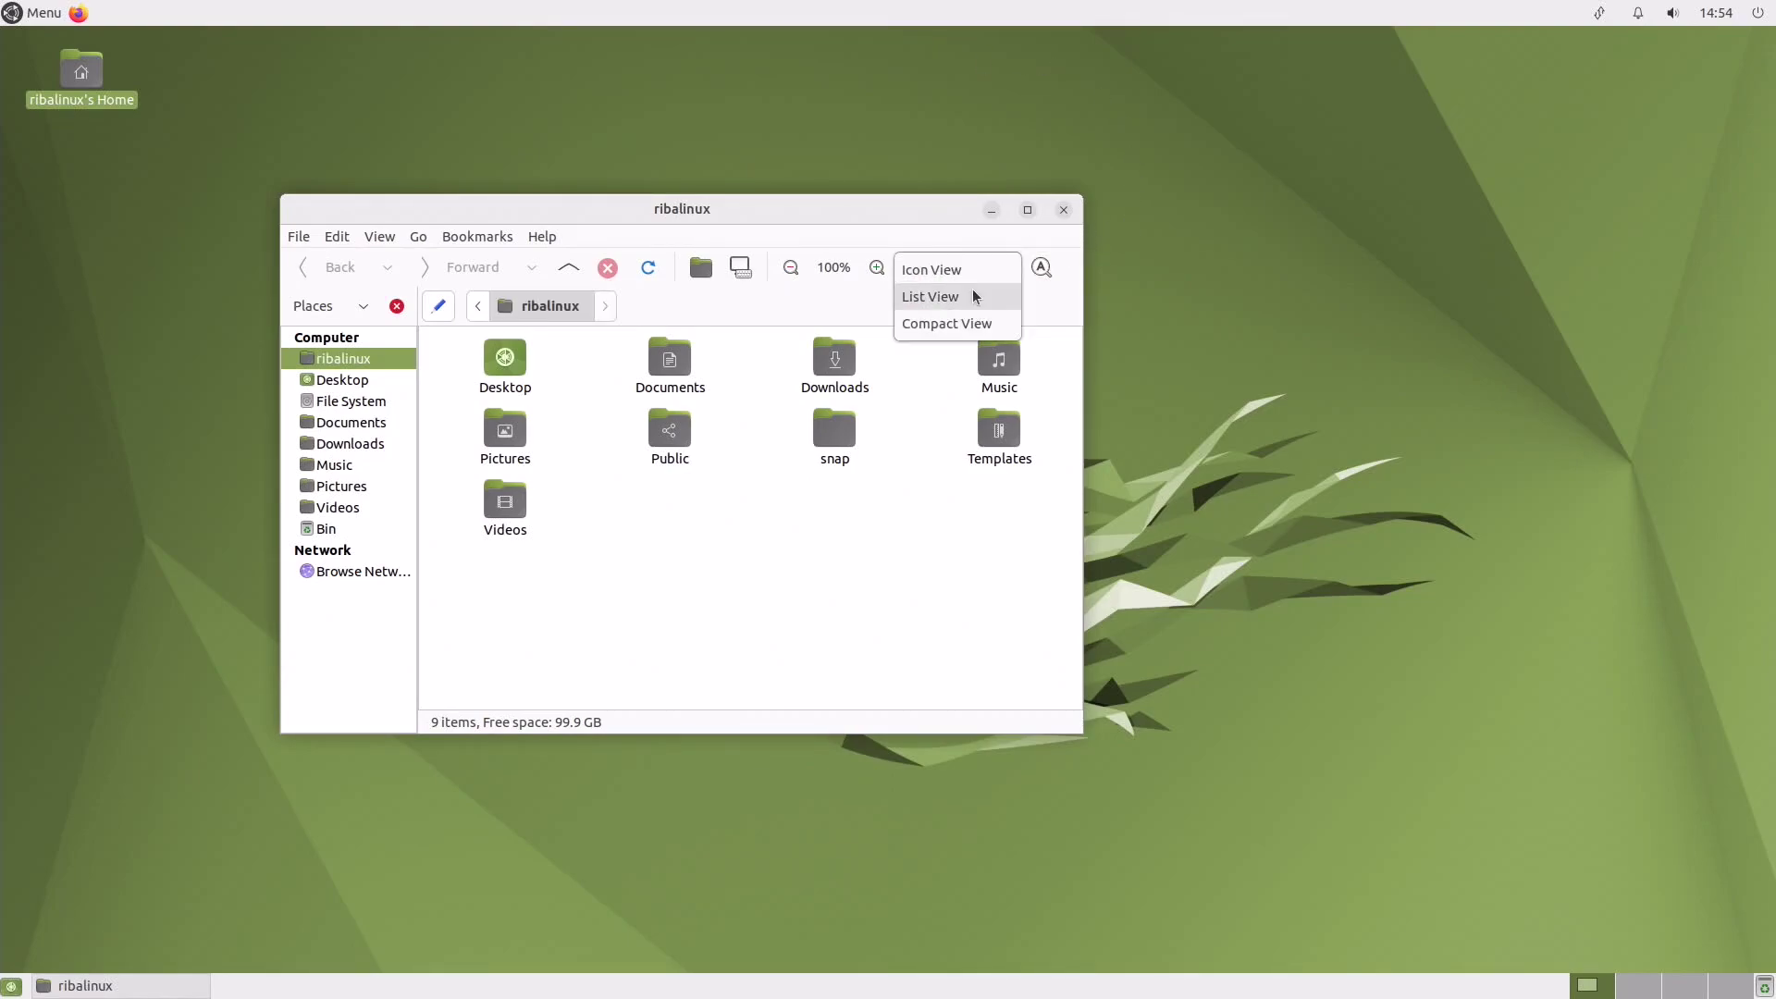
click(975, 297)
click(966, 267)
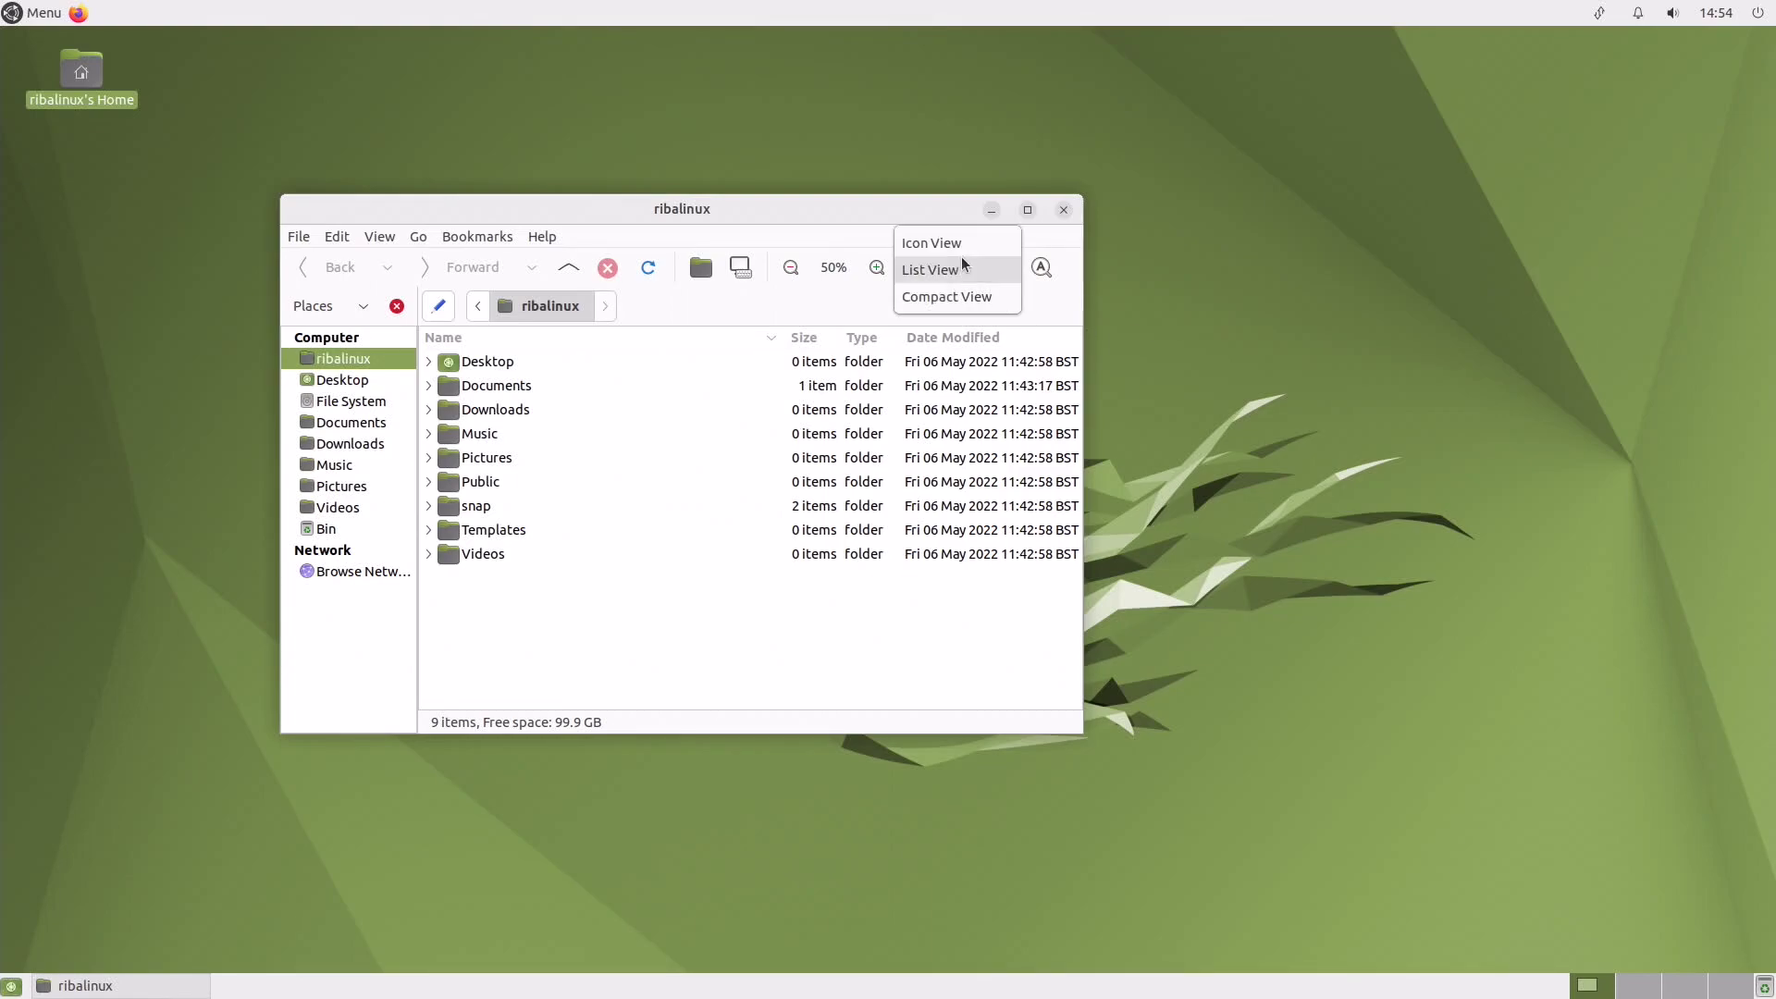
click(960, 296)
click(941, 270)
click(936, 211)
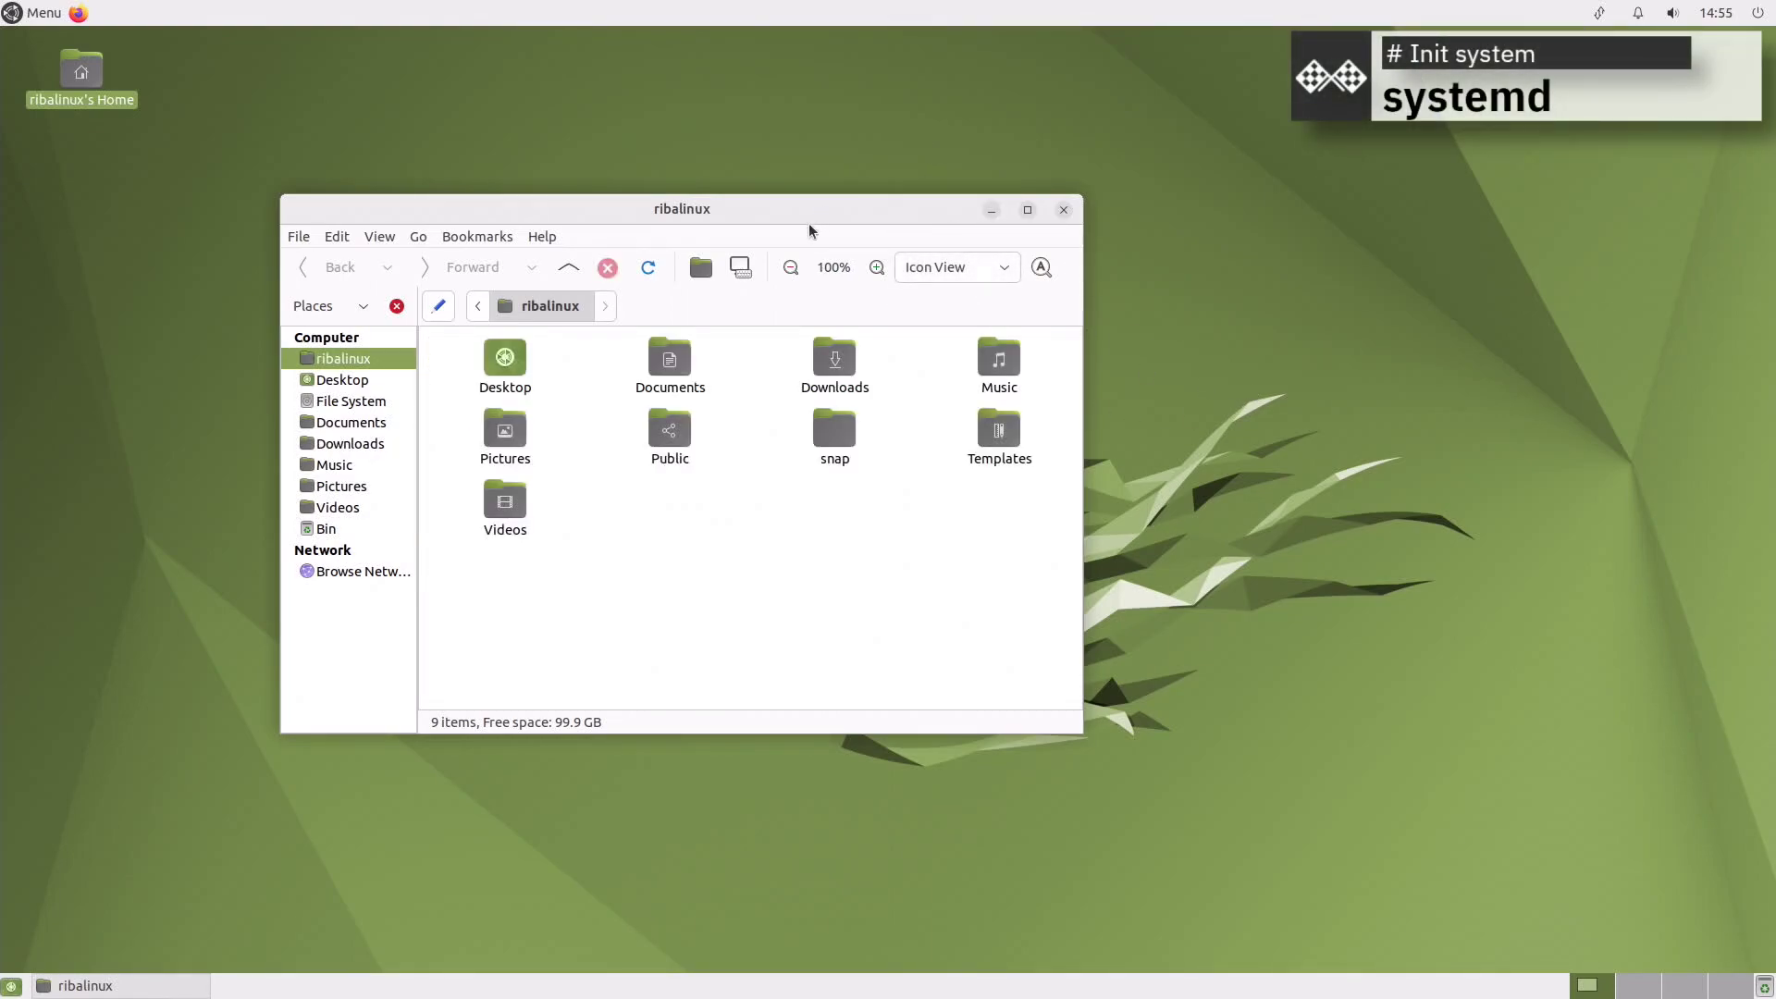
Step: Zoom the folder icons out and back to 100%, and toggle the editable location field on and off
click(791, 268)
click(877, 267)
click(439, 305)
click(439, 308)
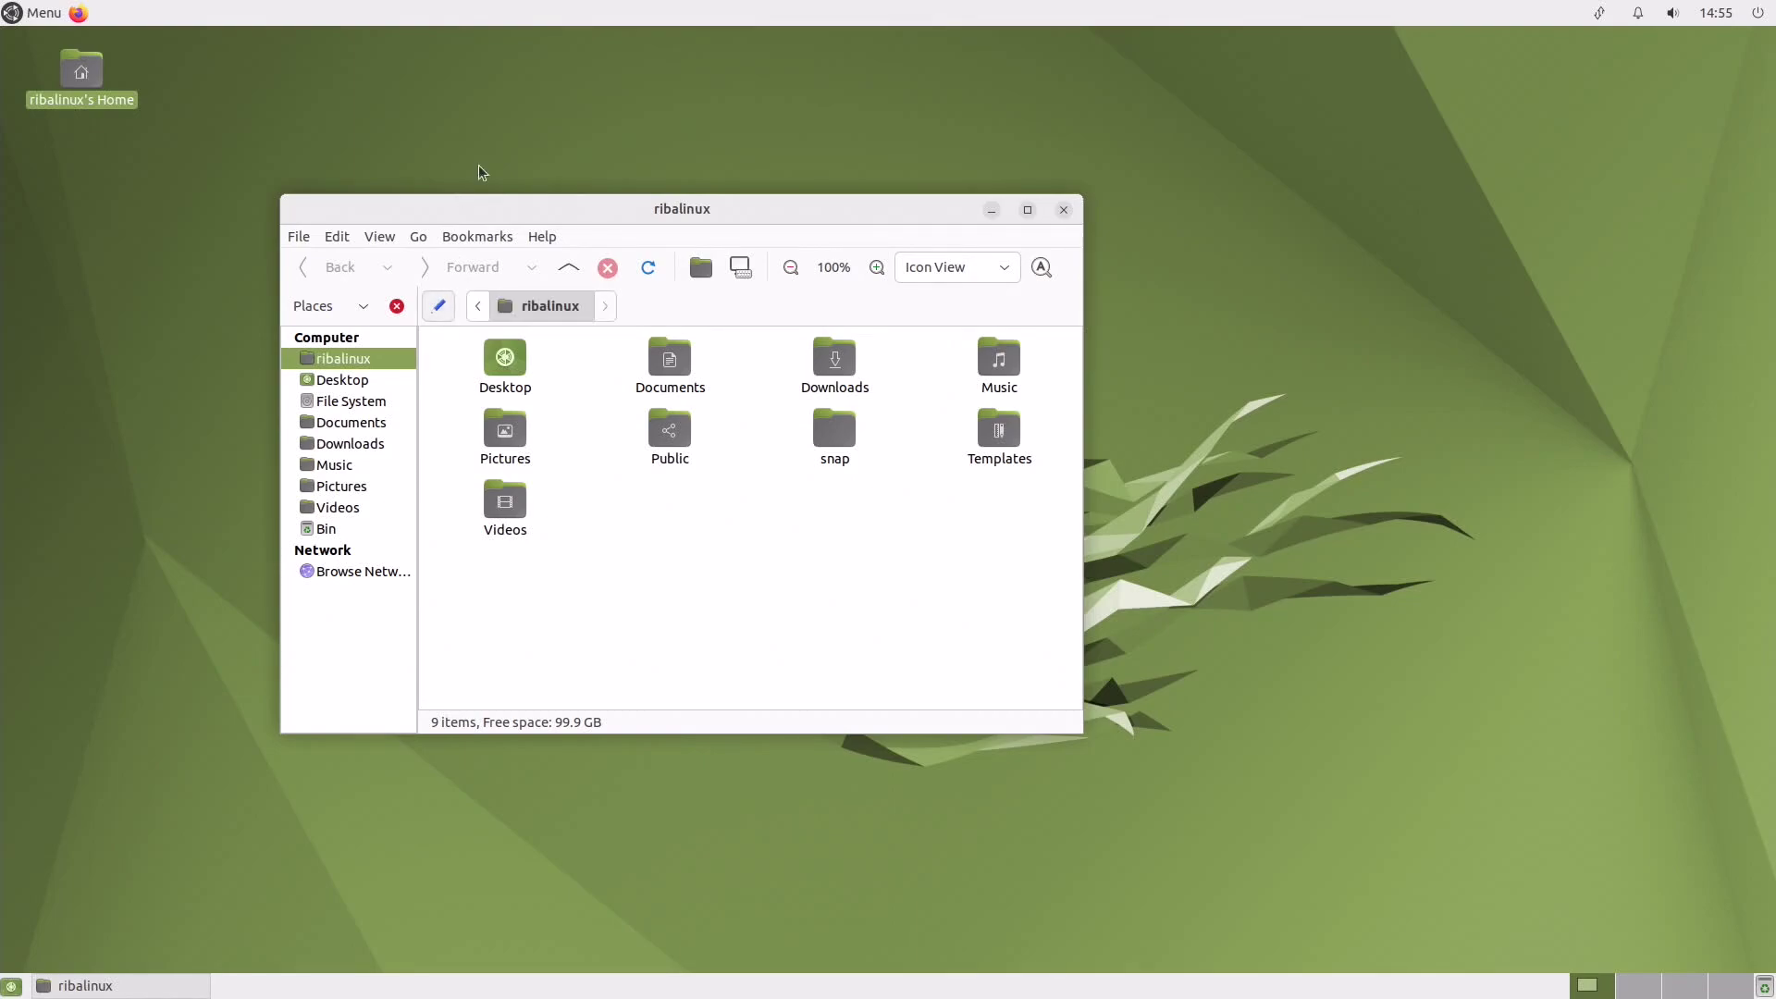
Step: View the side pane's display choices and select Places
click(288, 313)
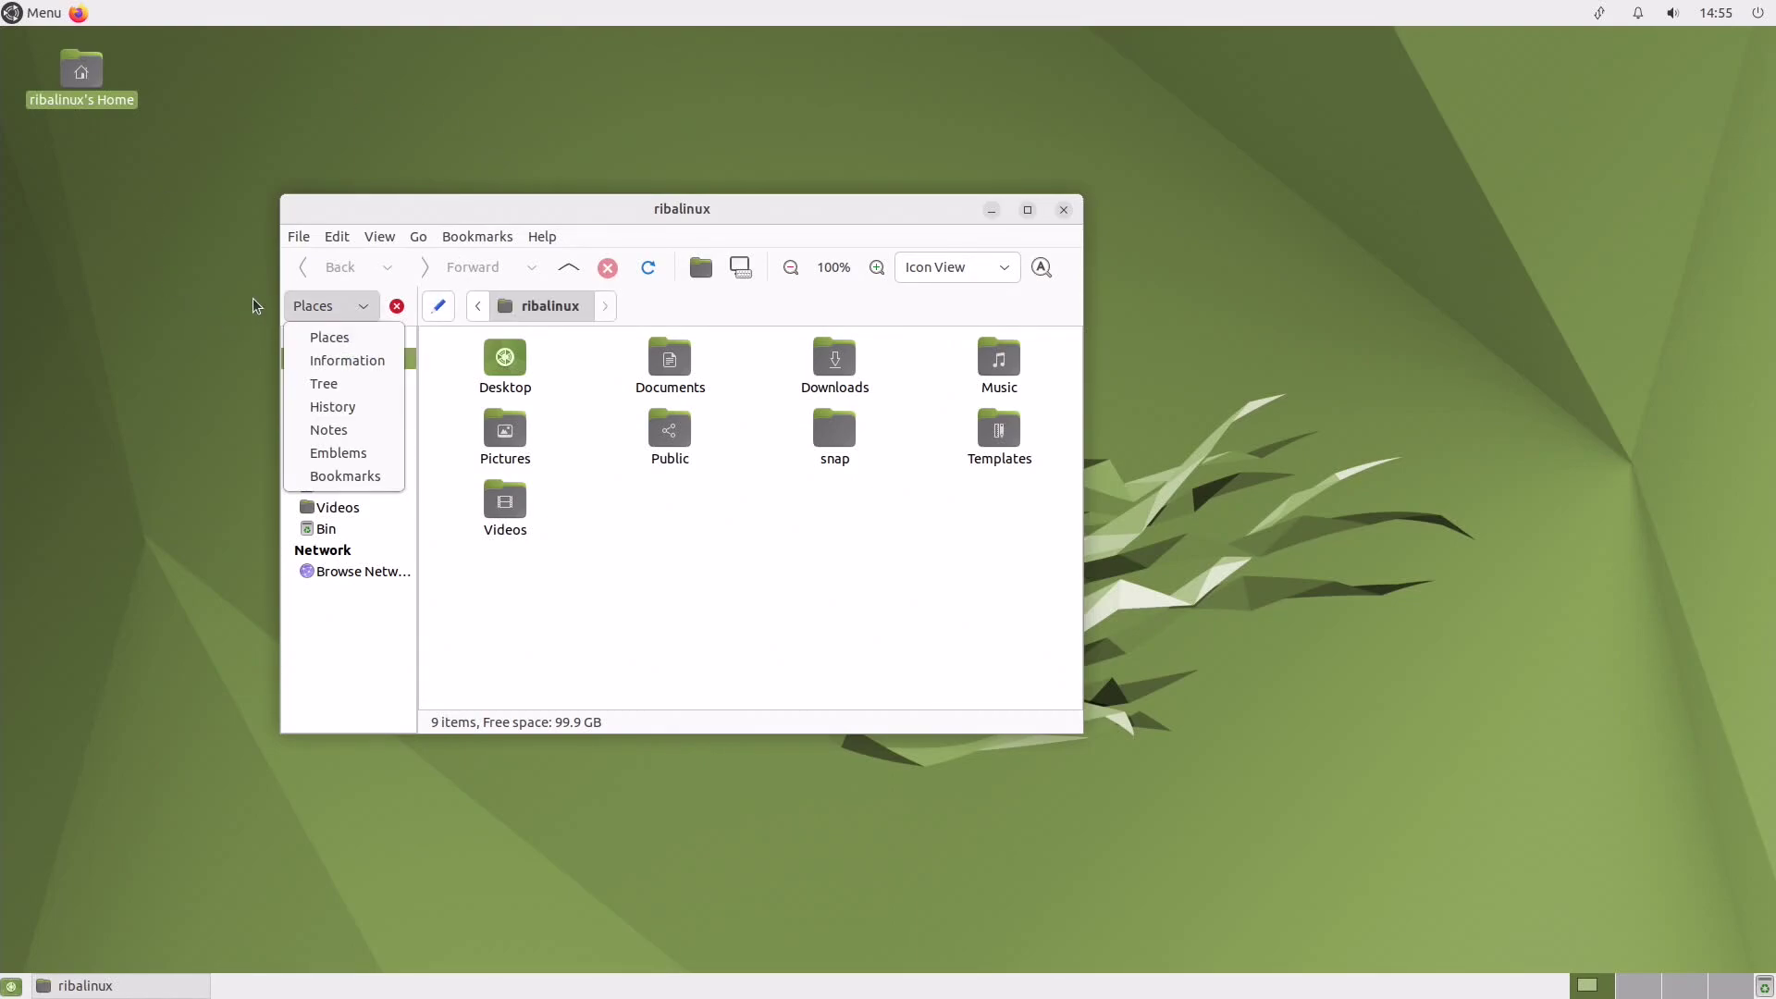
click(329, 337)
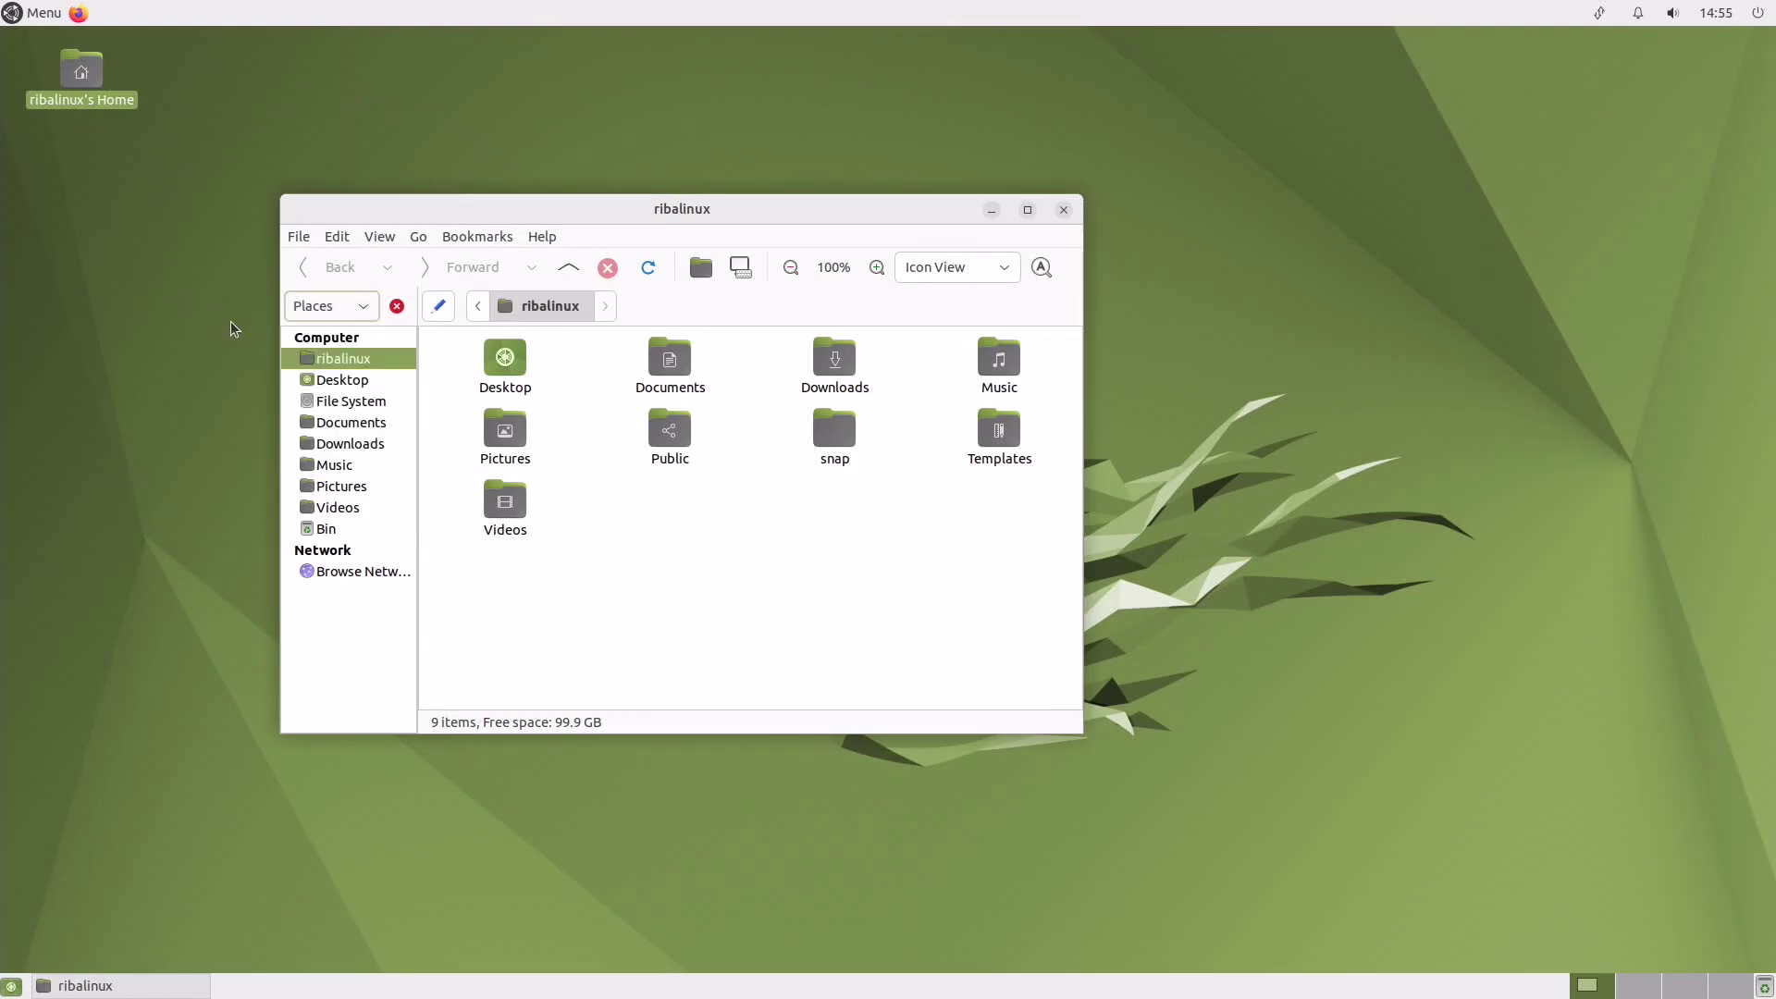
Step: Maximise and restore the home folder window, and minimise it and bring it back
click(1027, 209)
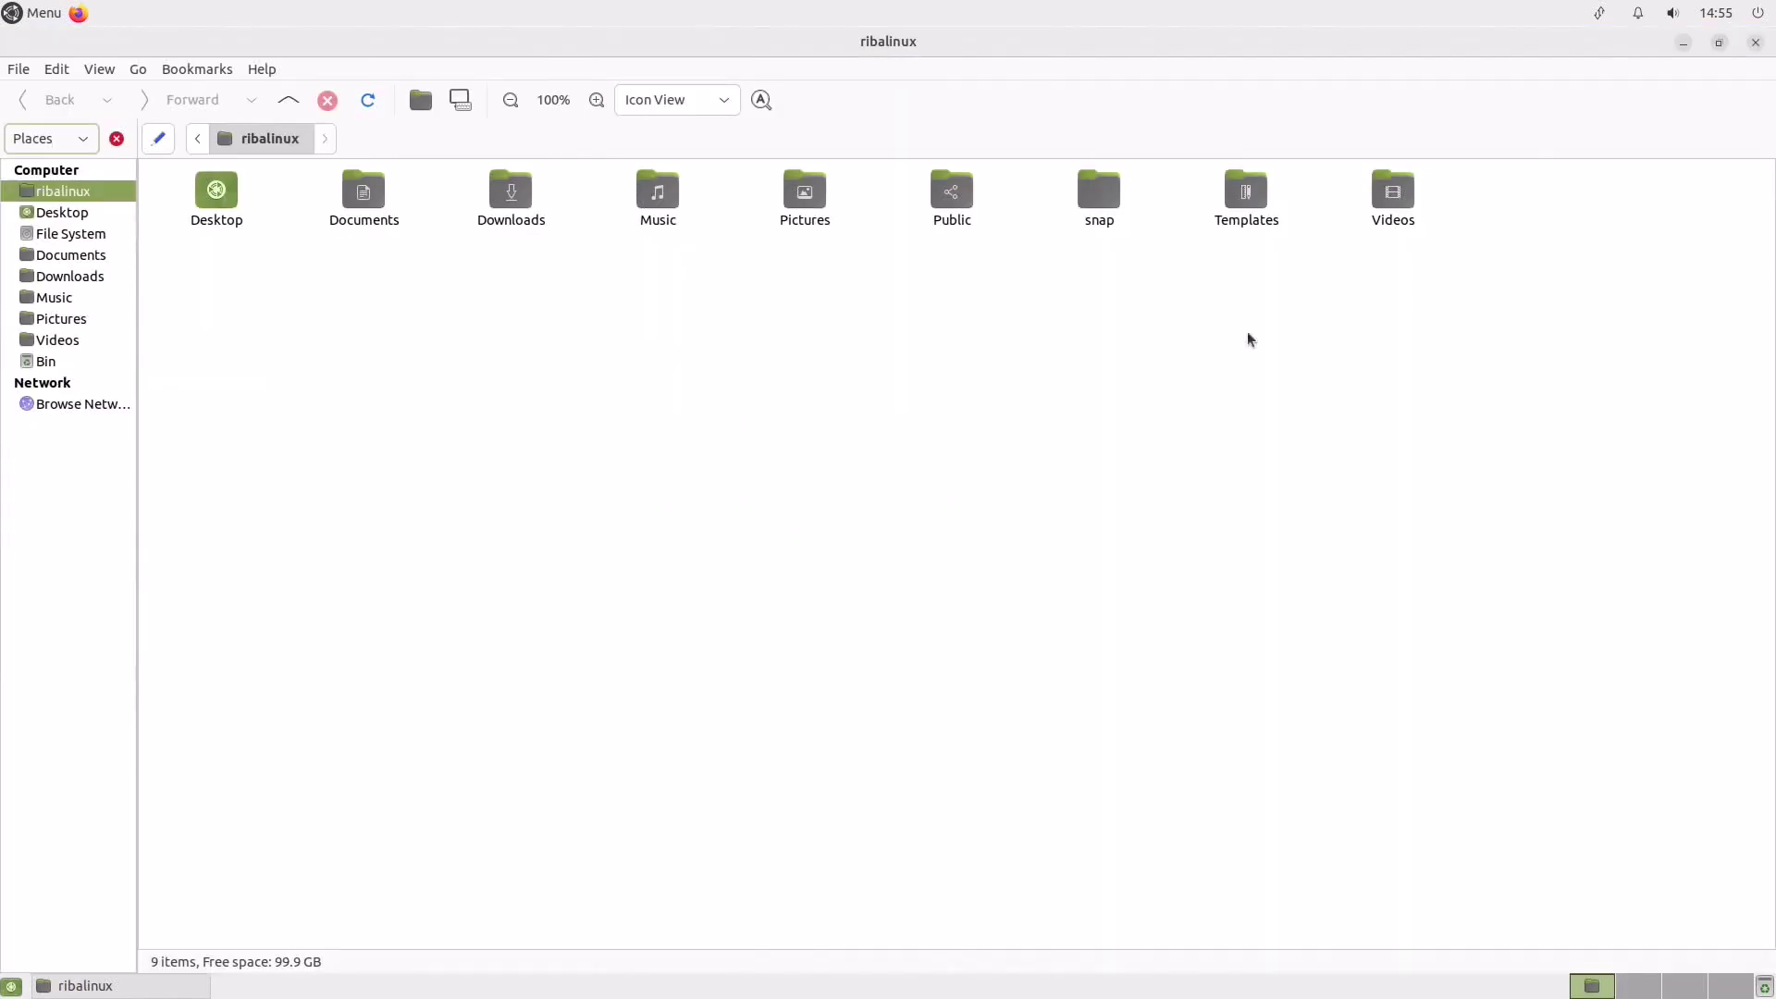
click(1719, 43)
click(988, 211)
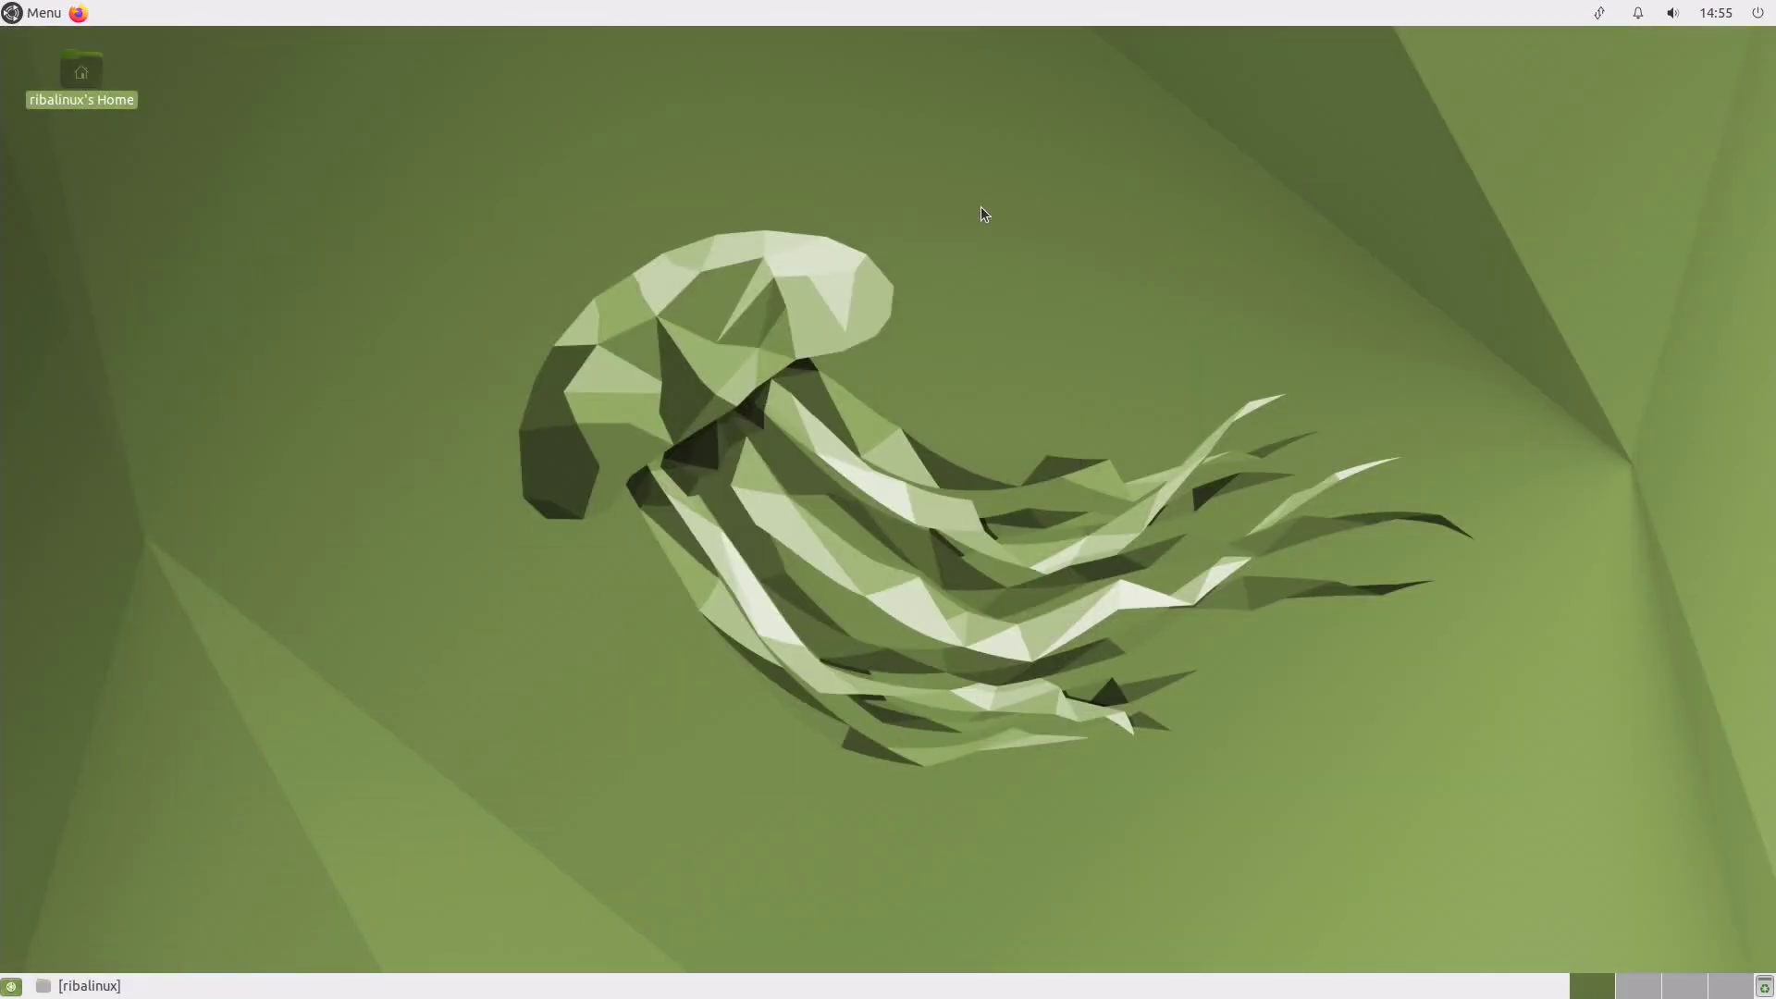
click(89, 985)
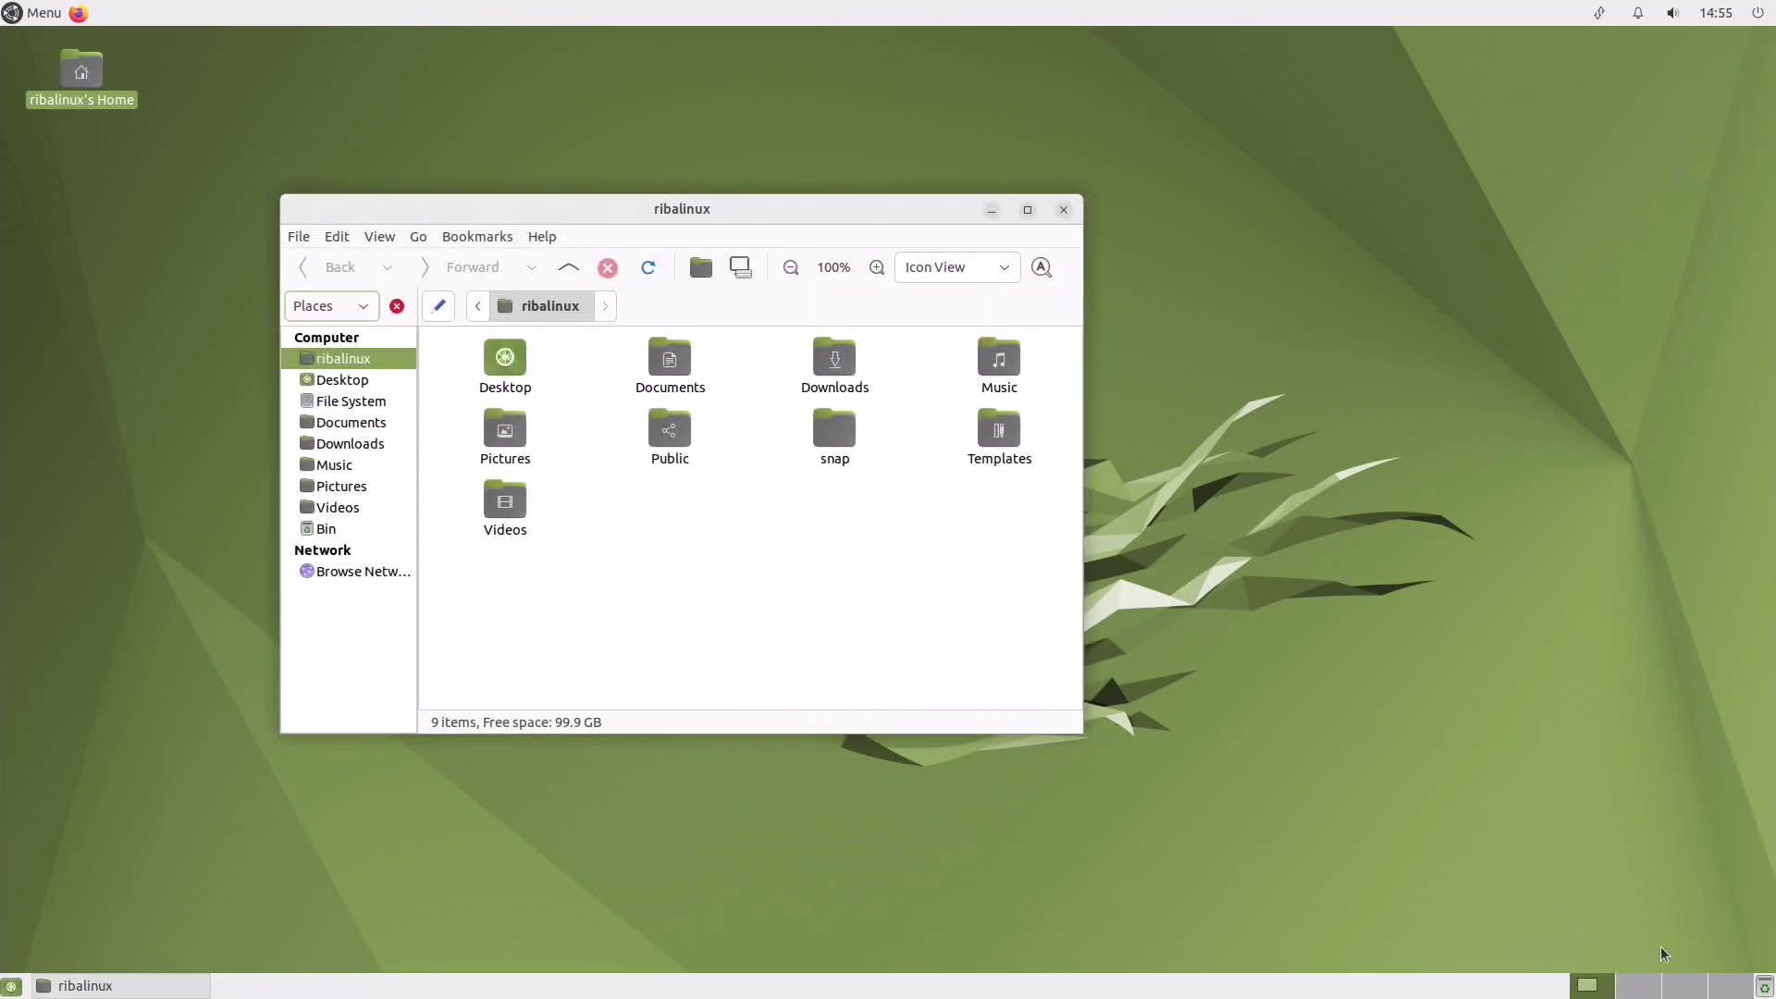
Step: Switch to the second workspace and return to the first one
click(1650, 983)
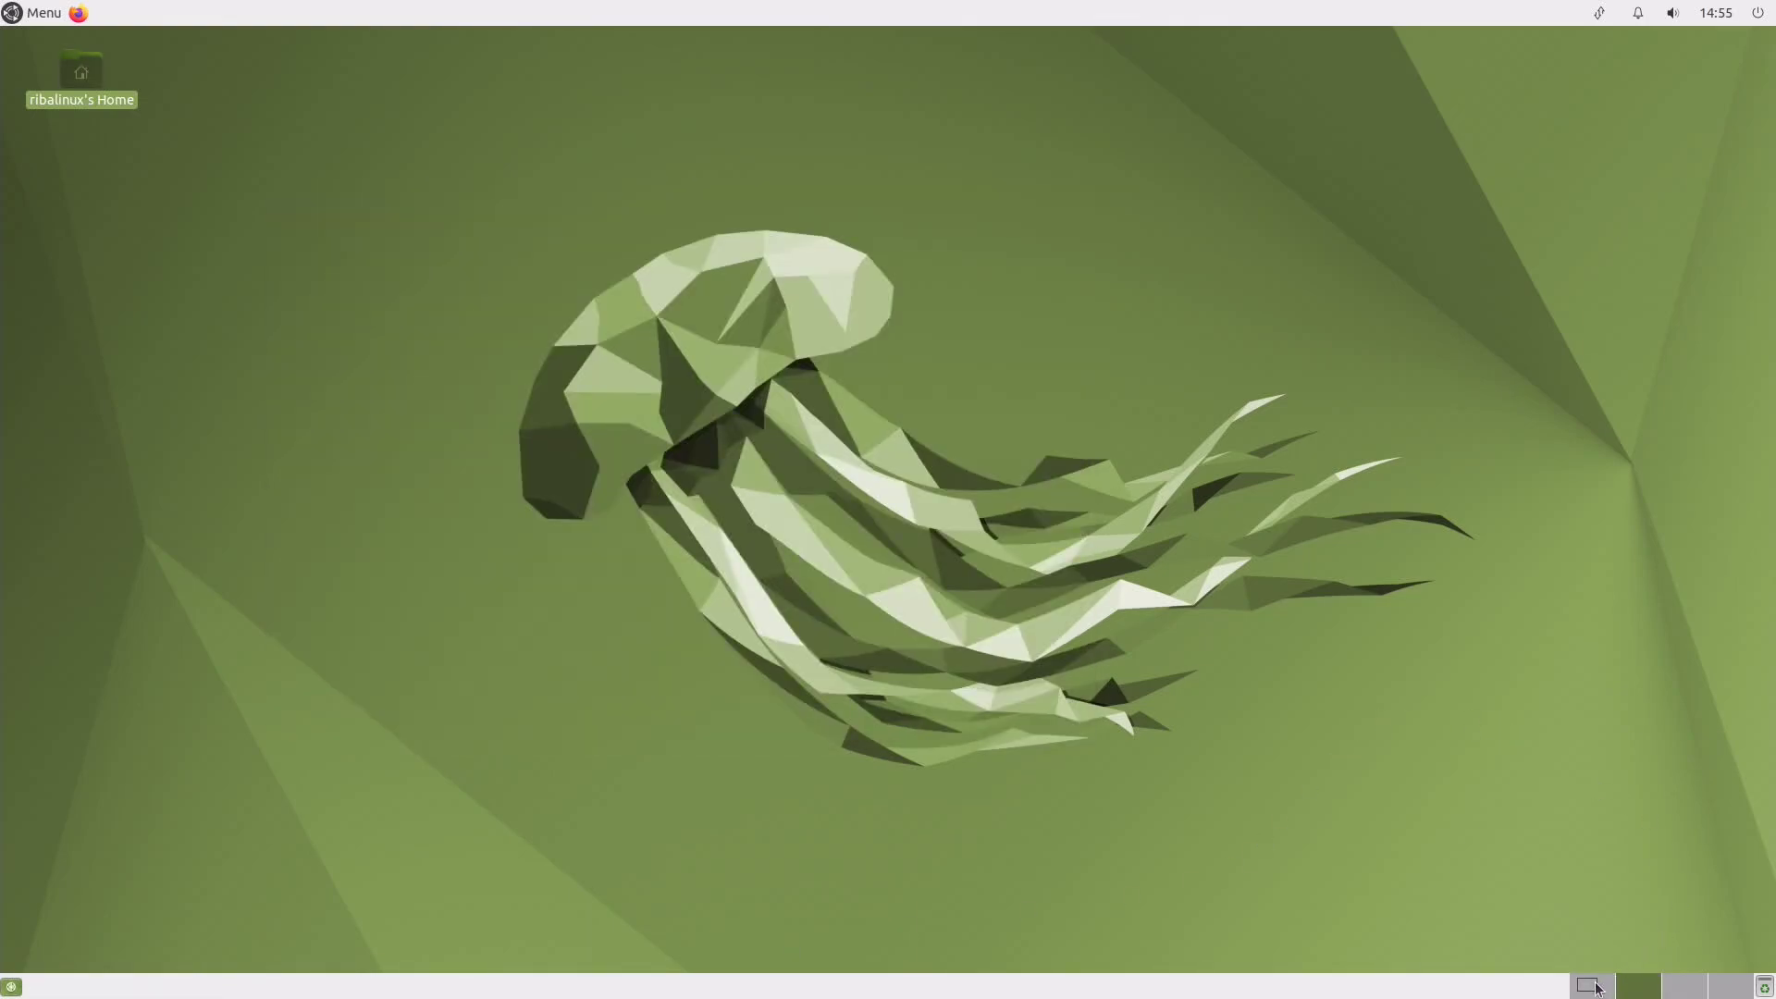
click(1596, 986)
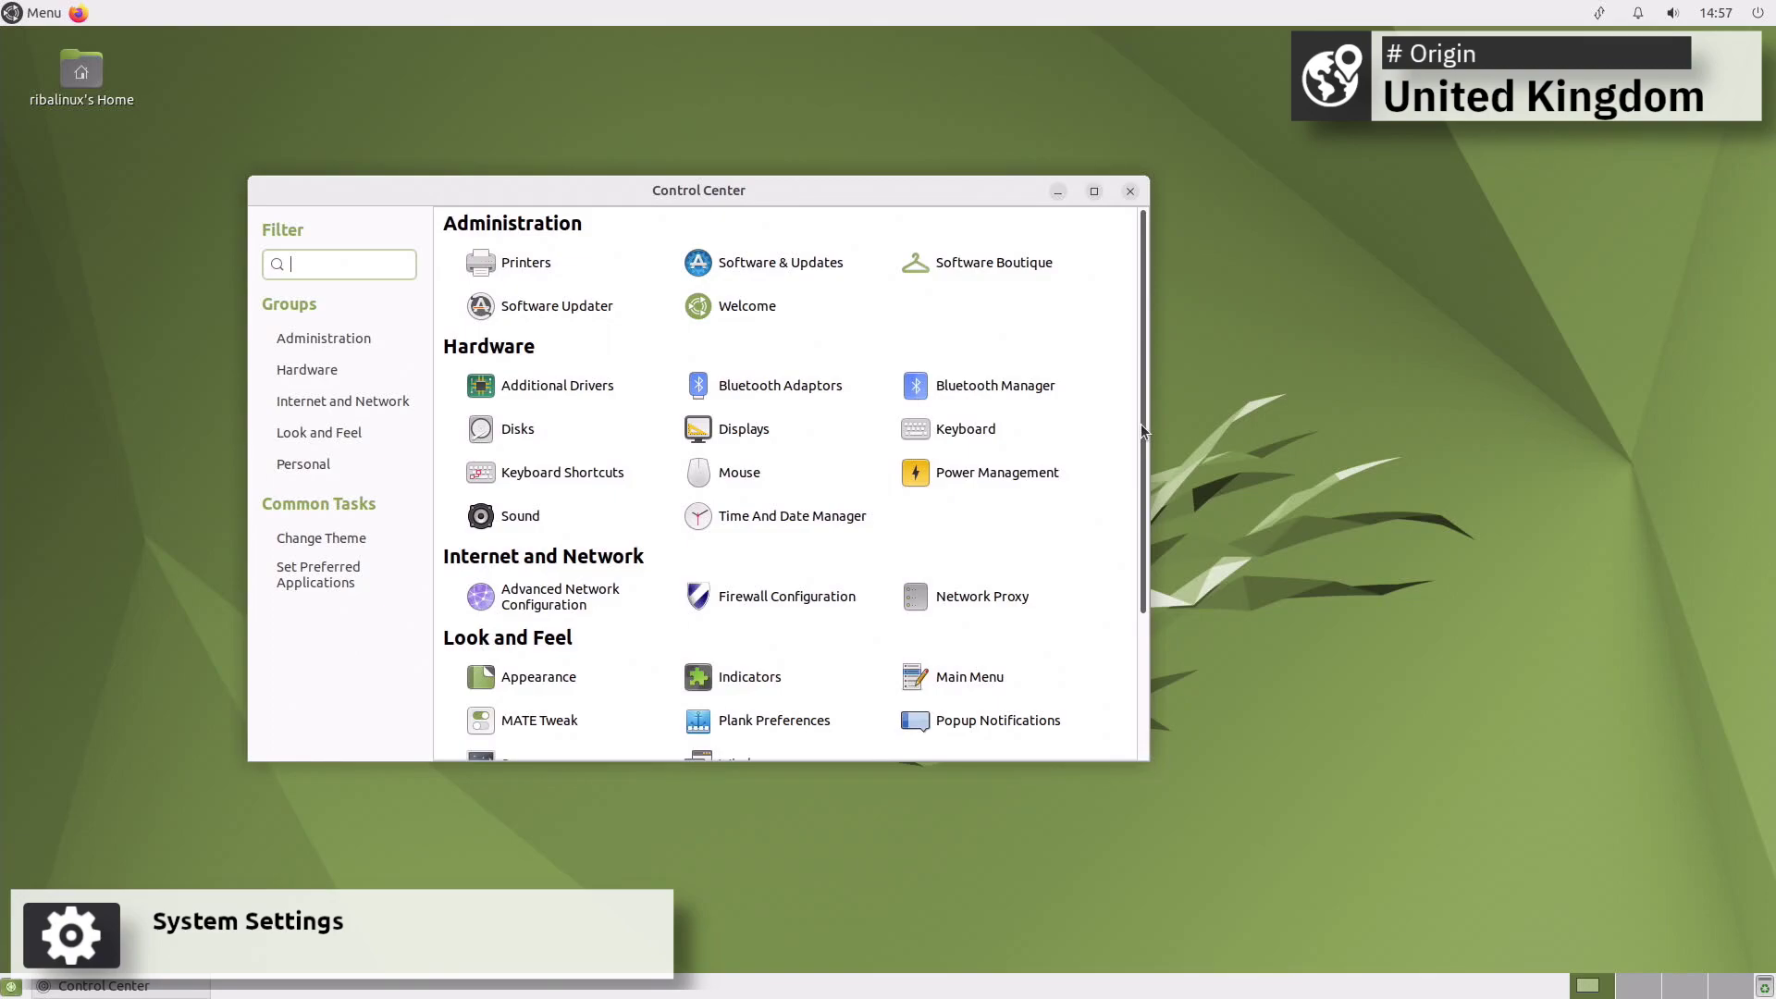
Step: Look through the settings categories offered in the Control Center
scroll(1141, 424, down, 5)
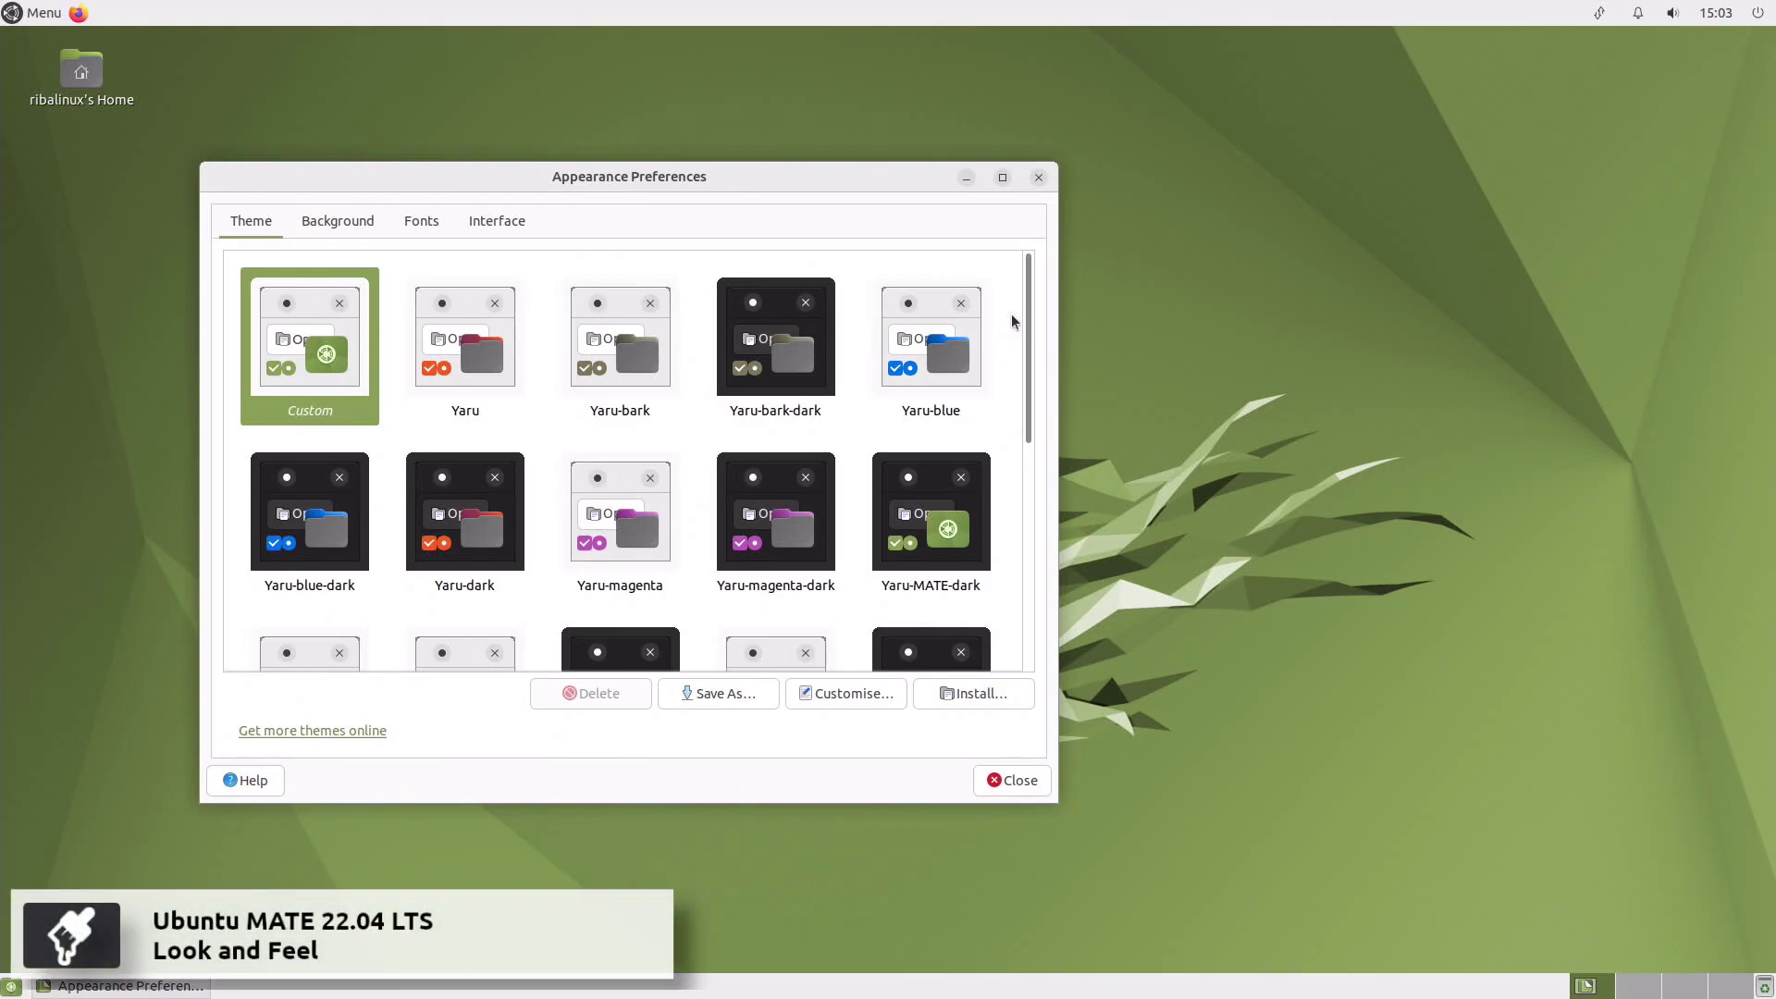
Step: Examine the available desktop themes and the Controls styles offered for customising the theme
scroll(1012, 317, down, 10)
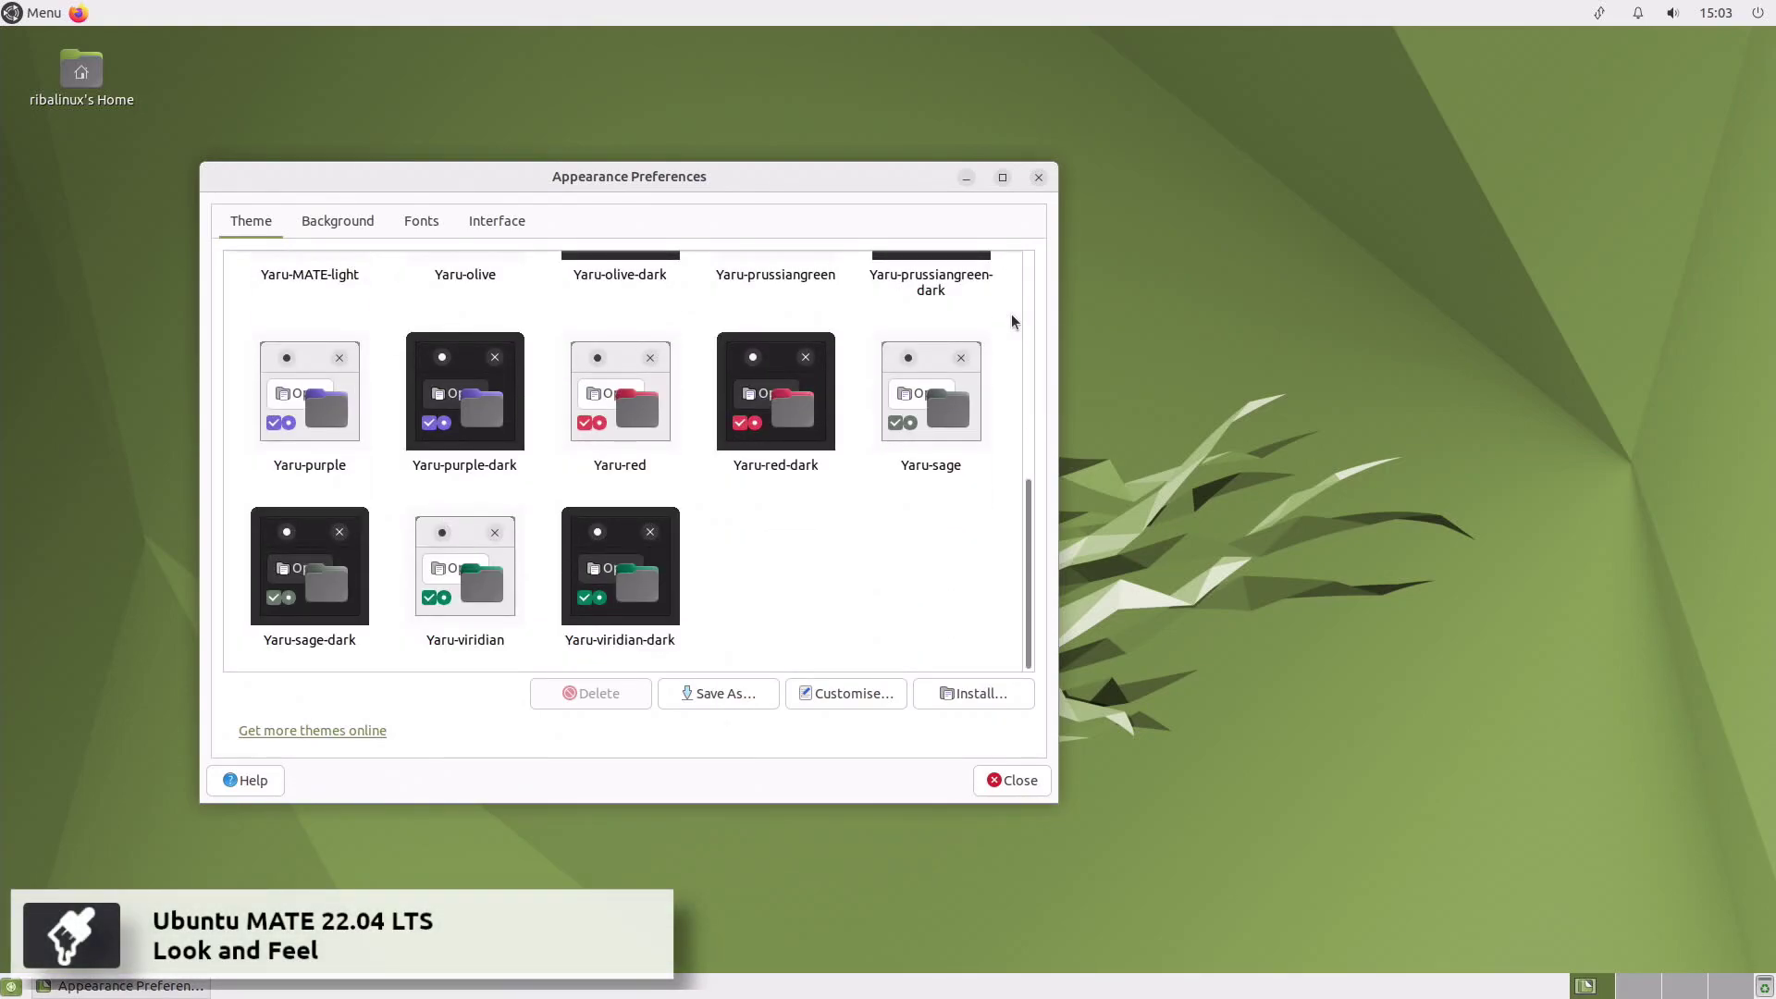
click(833, 693)
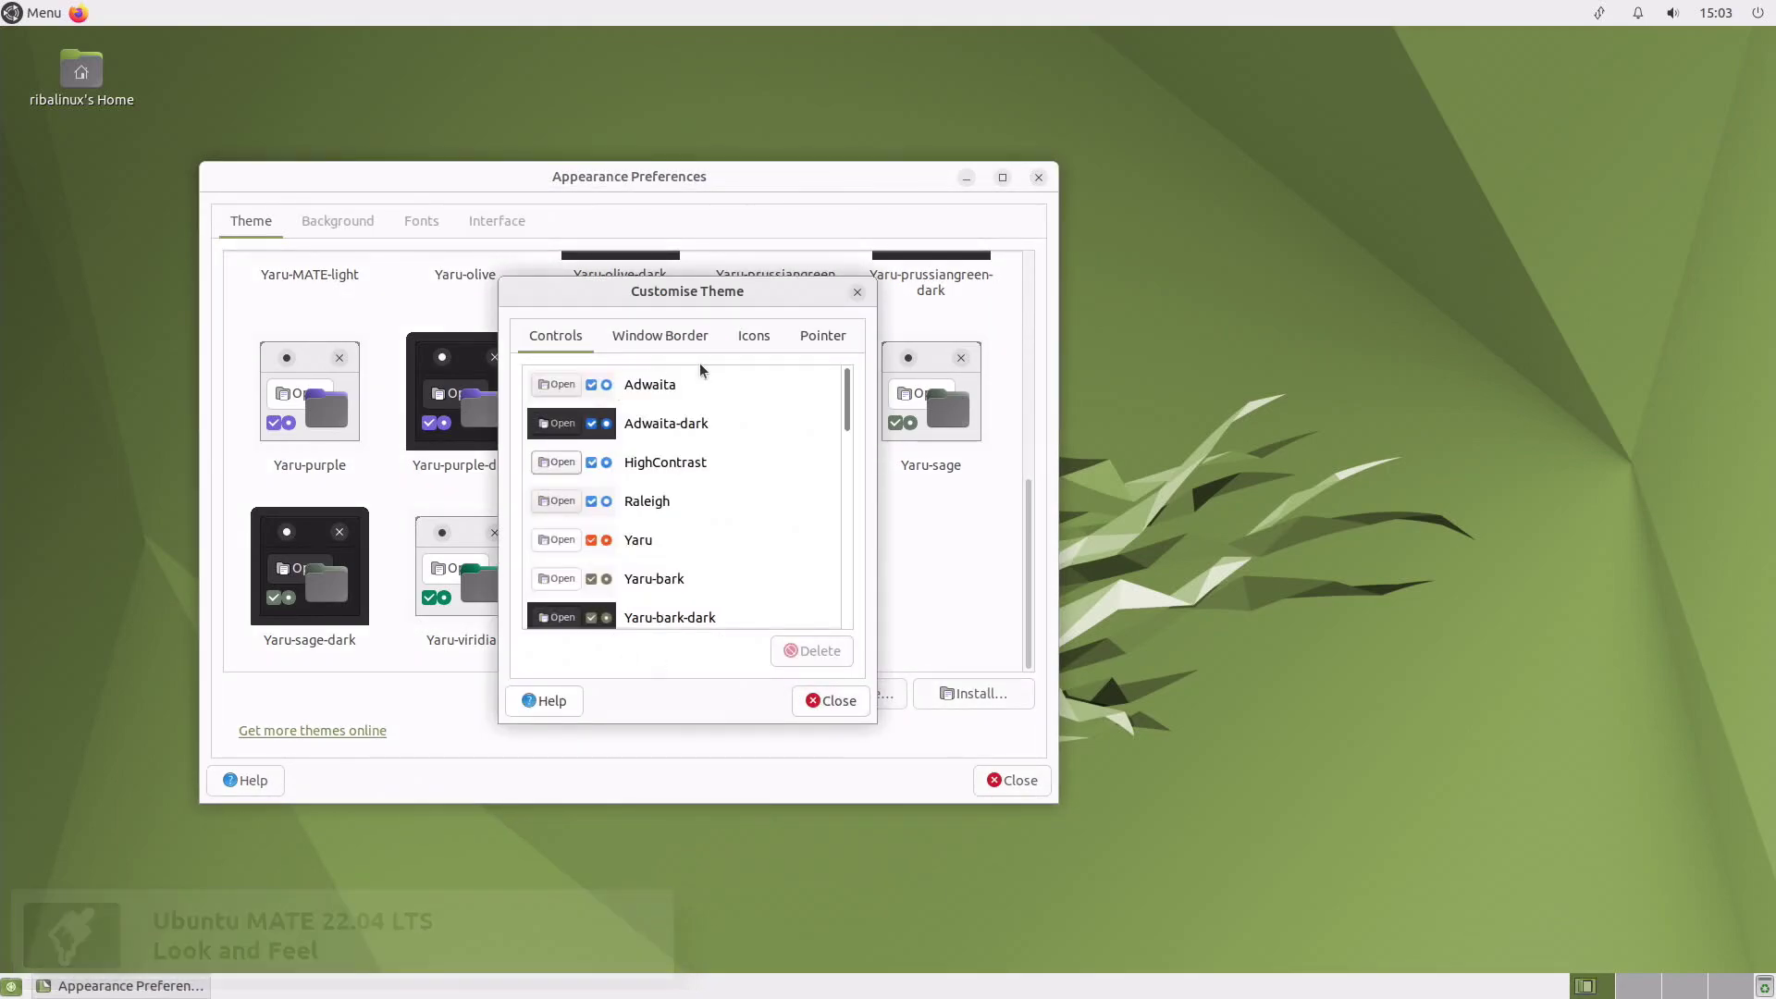
scroll(811, 390, down, 6)
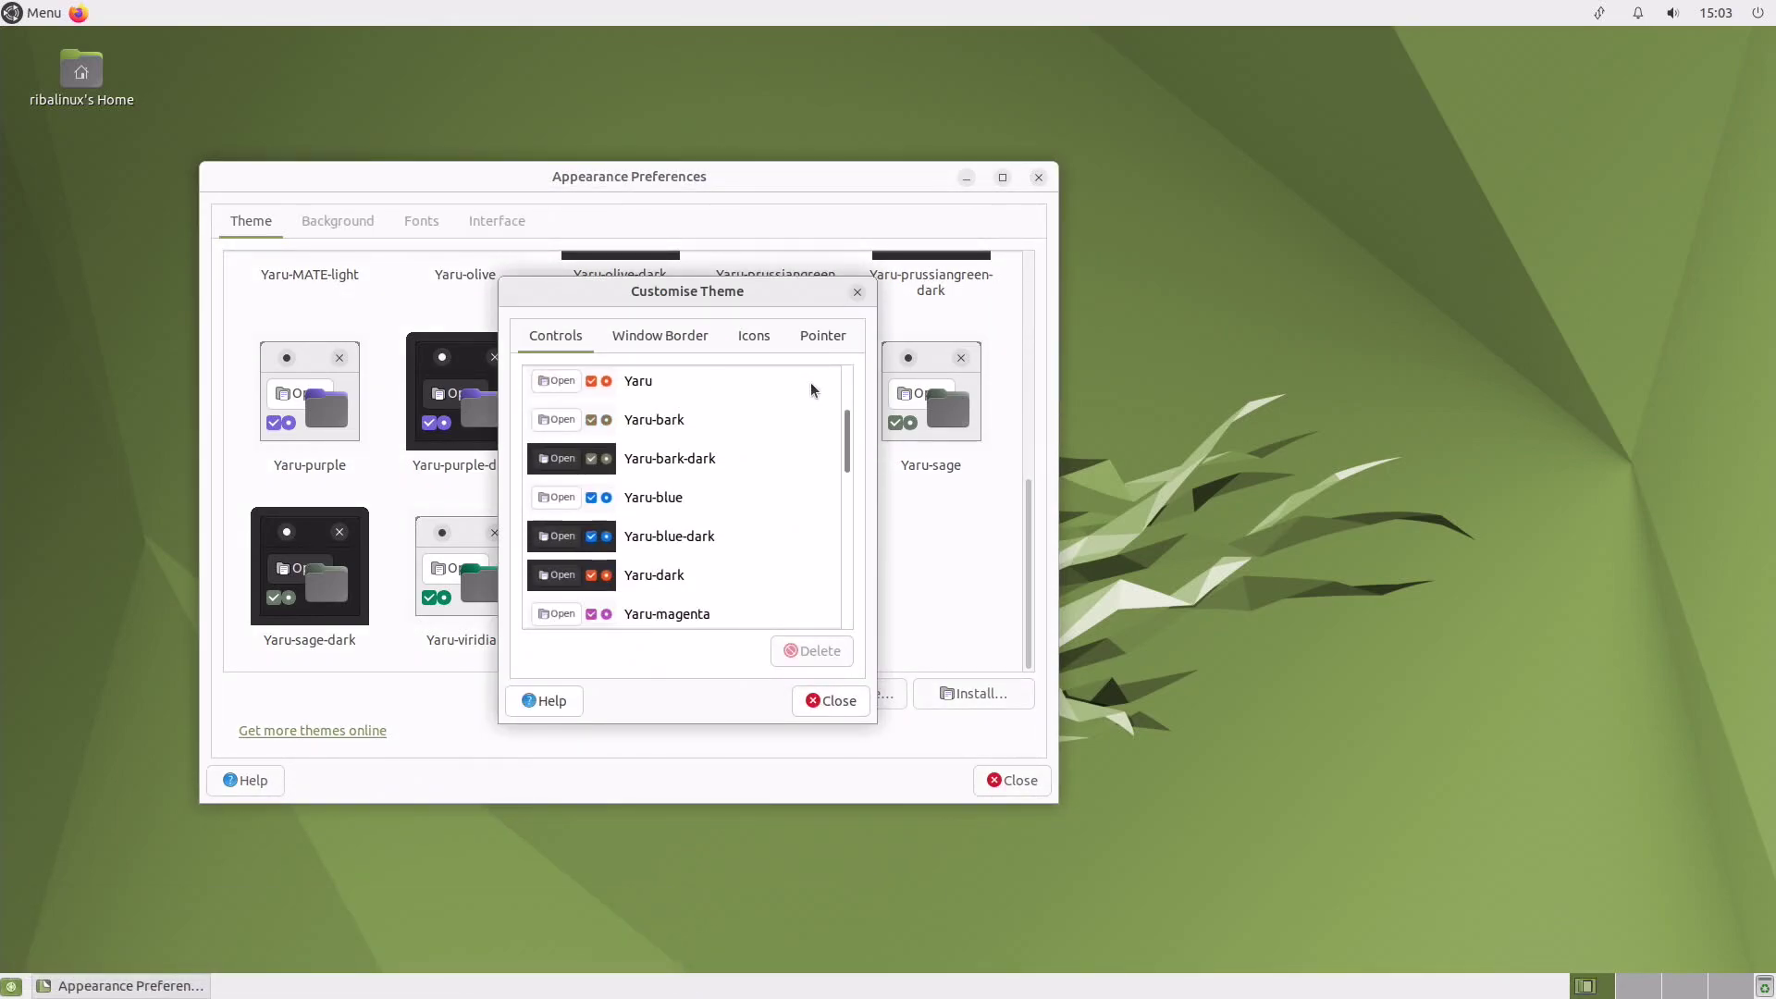
scroll(811, 390, down, 5)
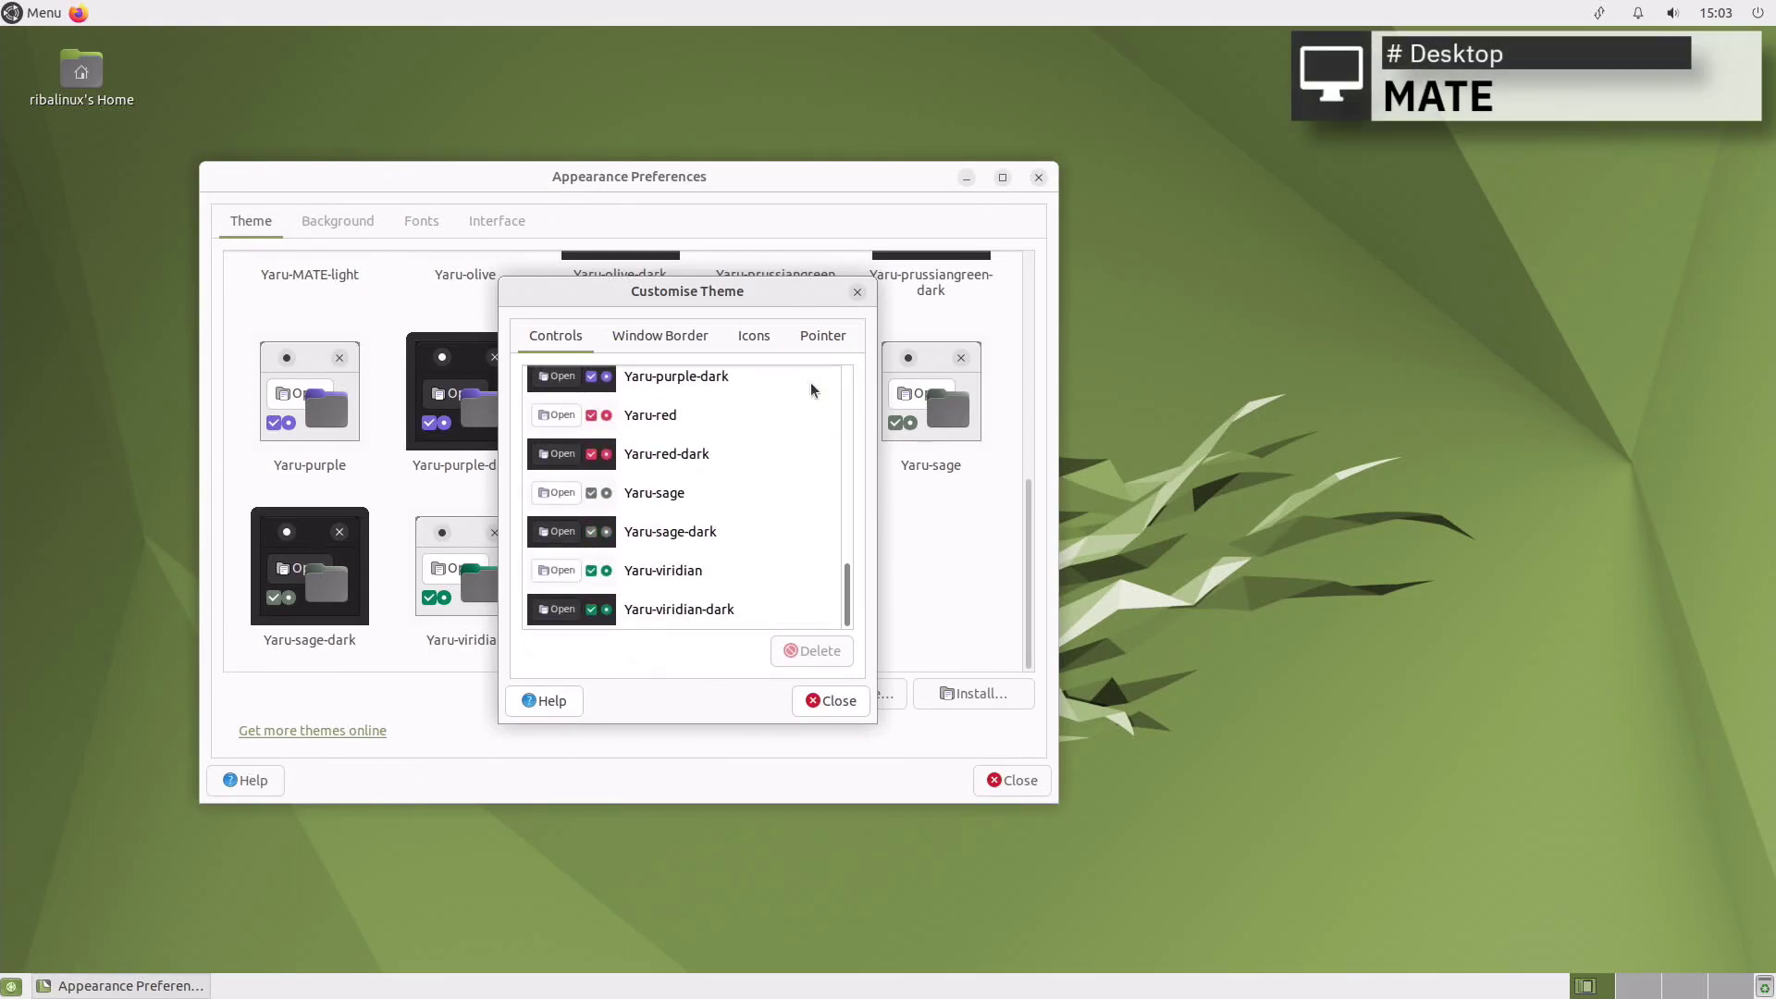
Step: Examine the Window Border, Icons and Pointer styles offered for customising the theme, and close the theme customisation dialog
click(707, 335)
scroll(787, 403, down, 8)
scroll(787, 404, down, 5)
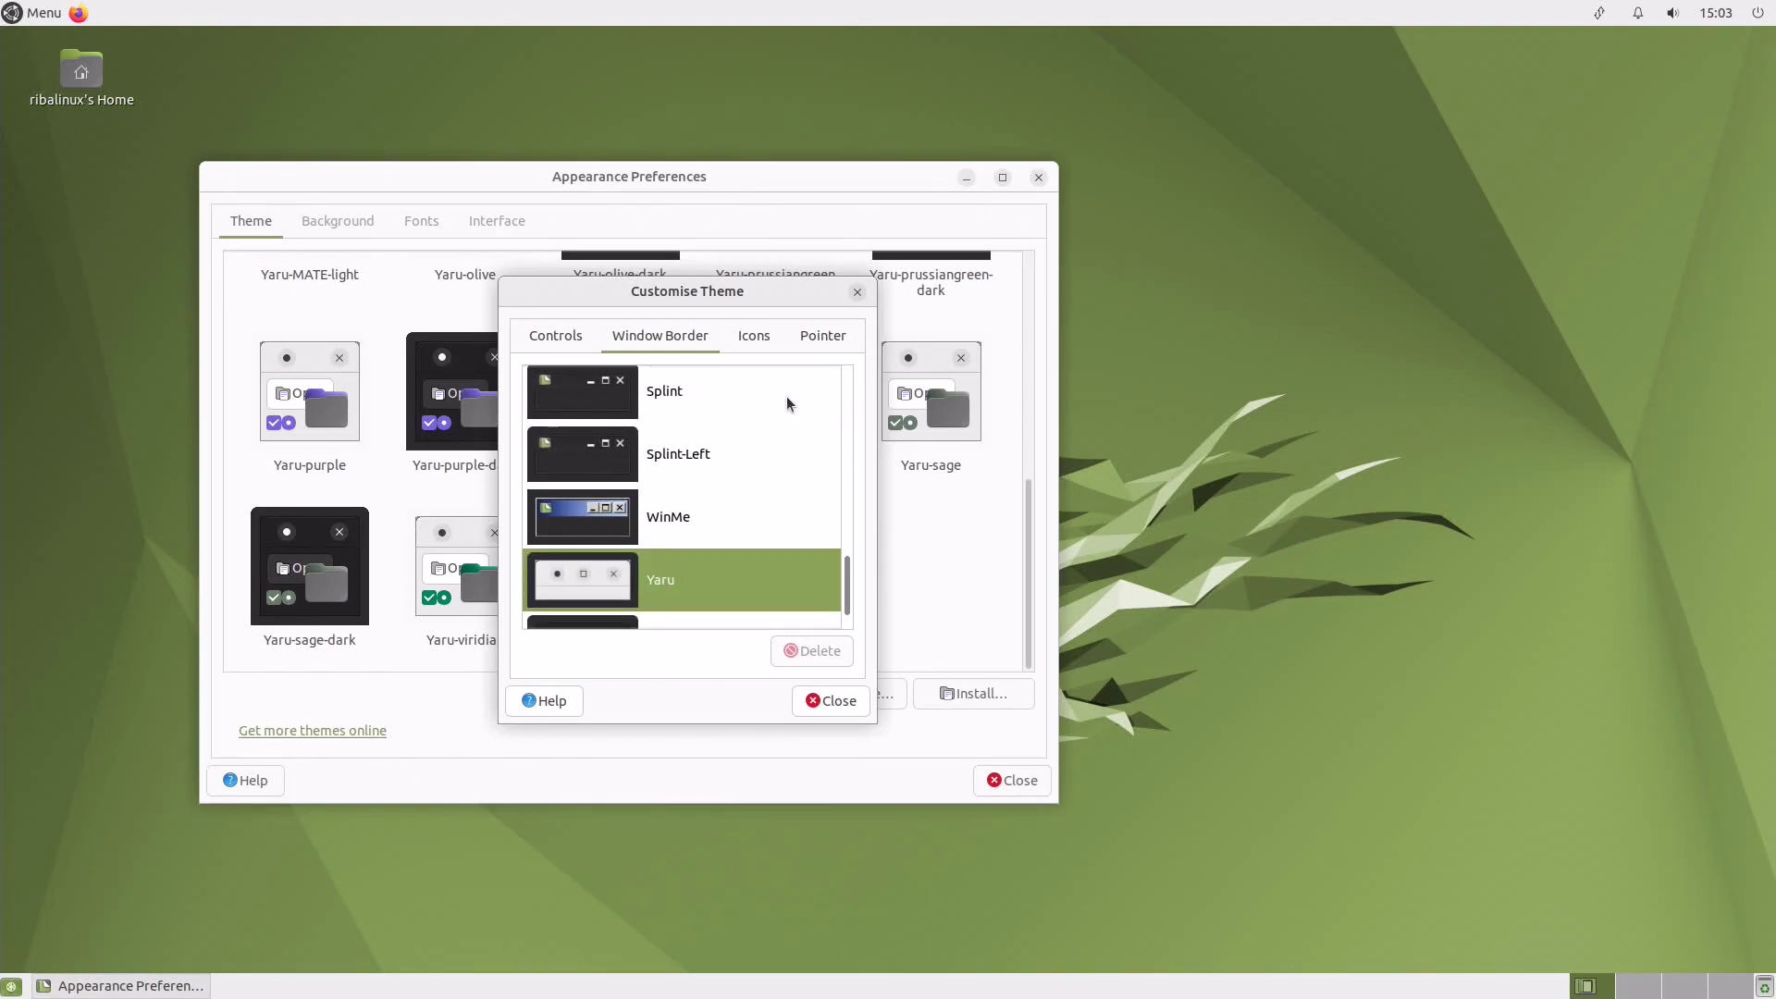
scroll(787, 403, down, 1)
click(753, 348)
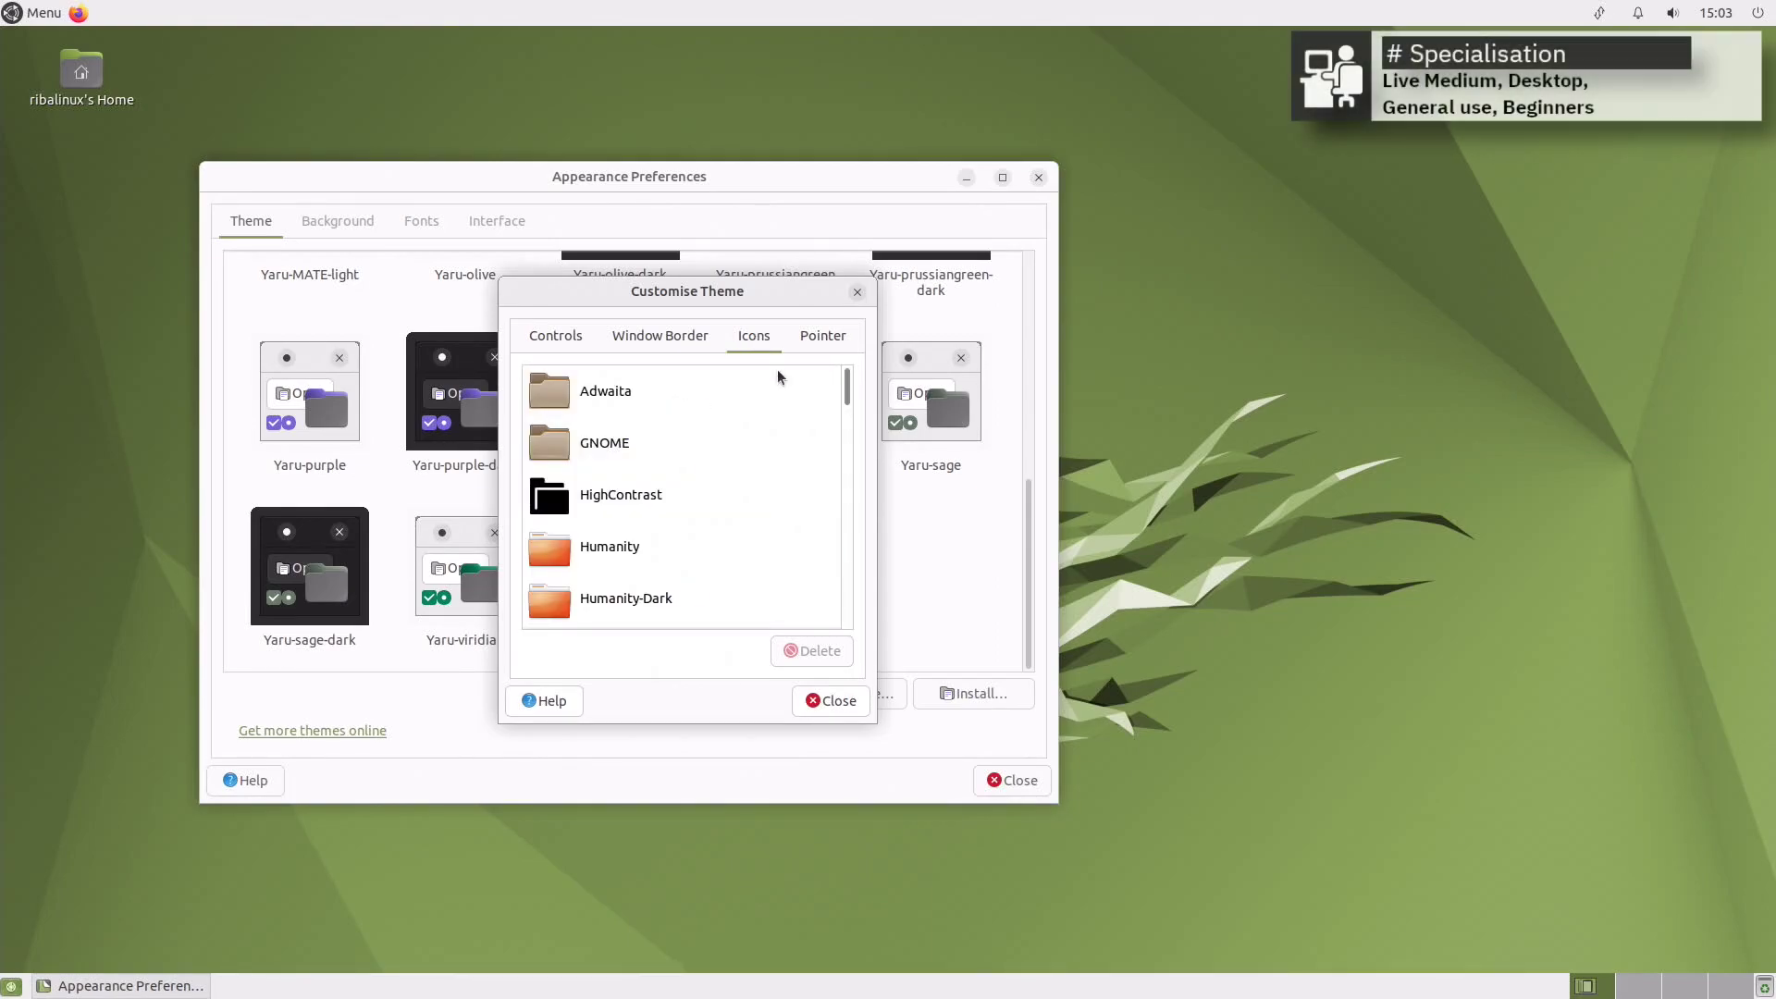
scroll(791, 399, down, 9)
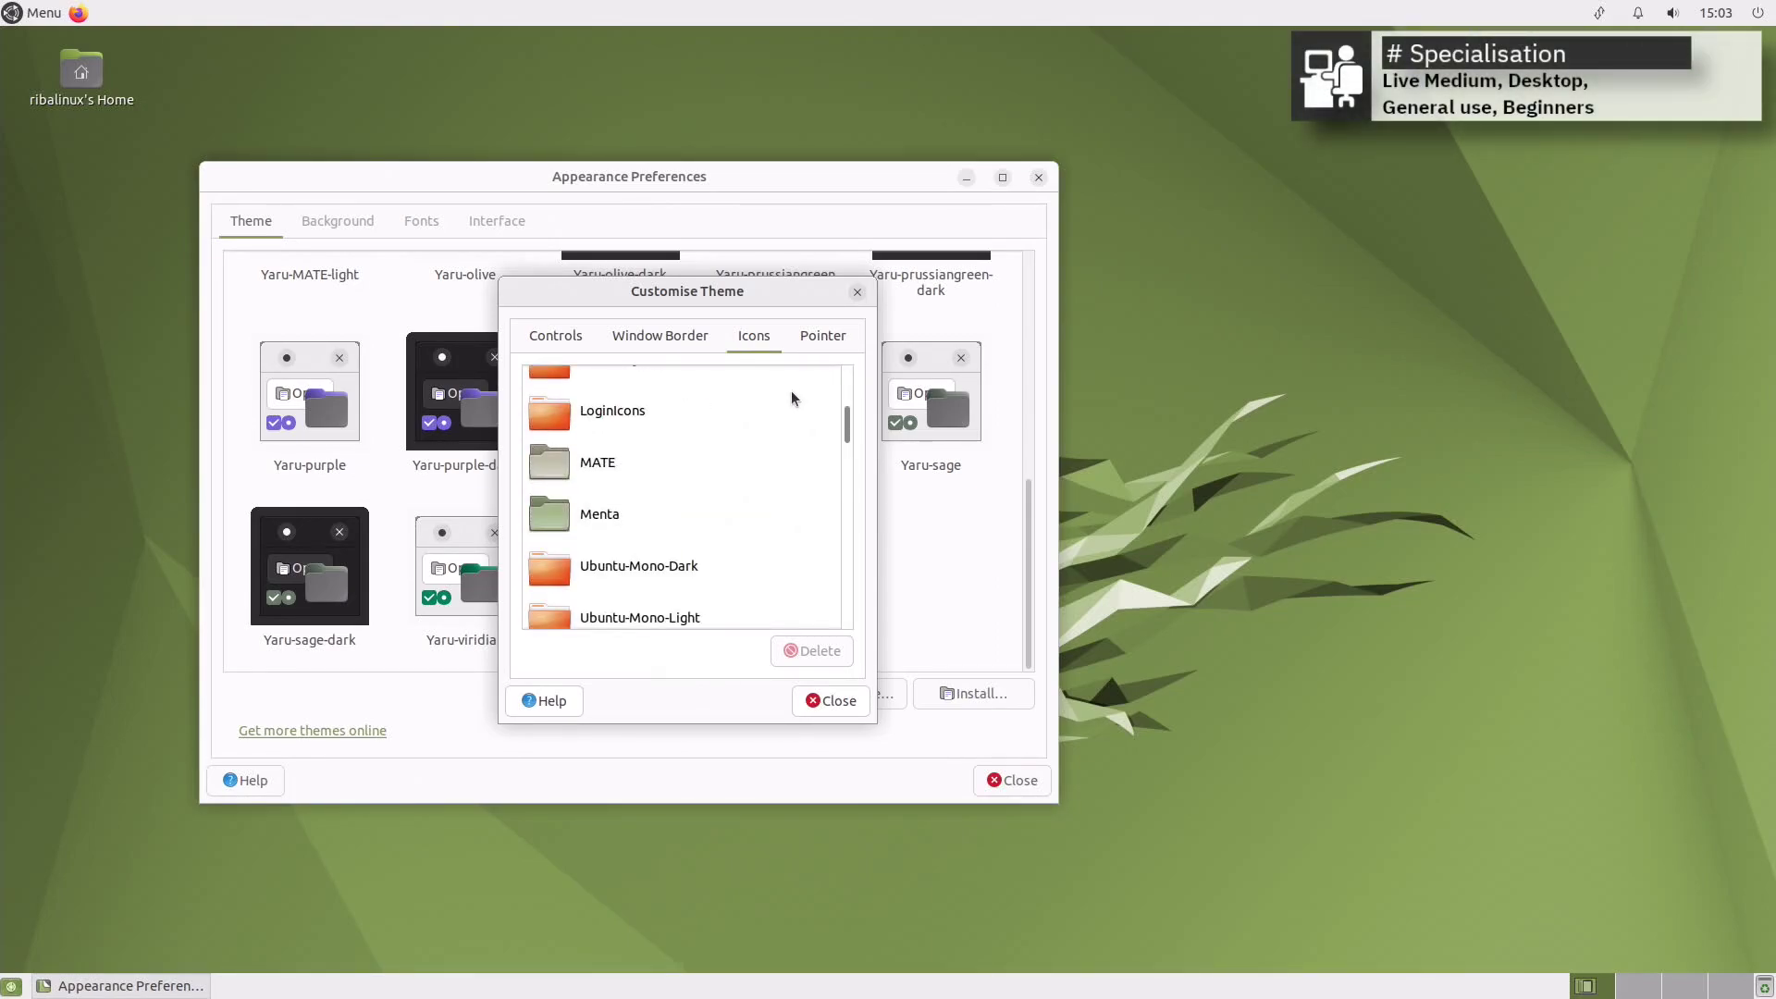
scroll(791, 398, down, 9)
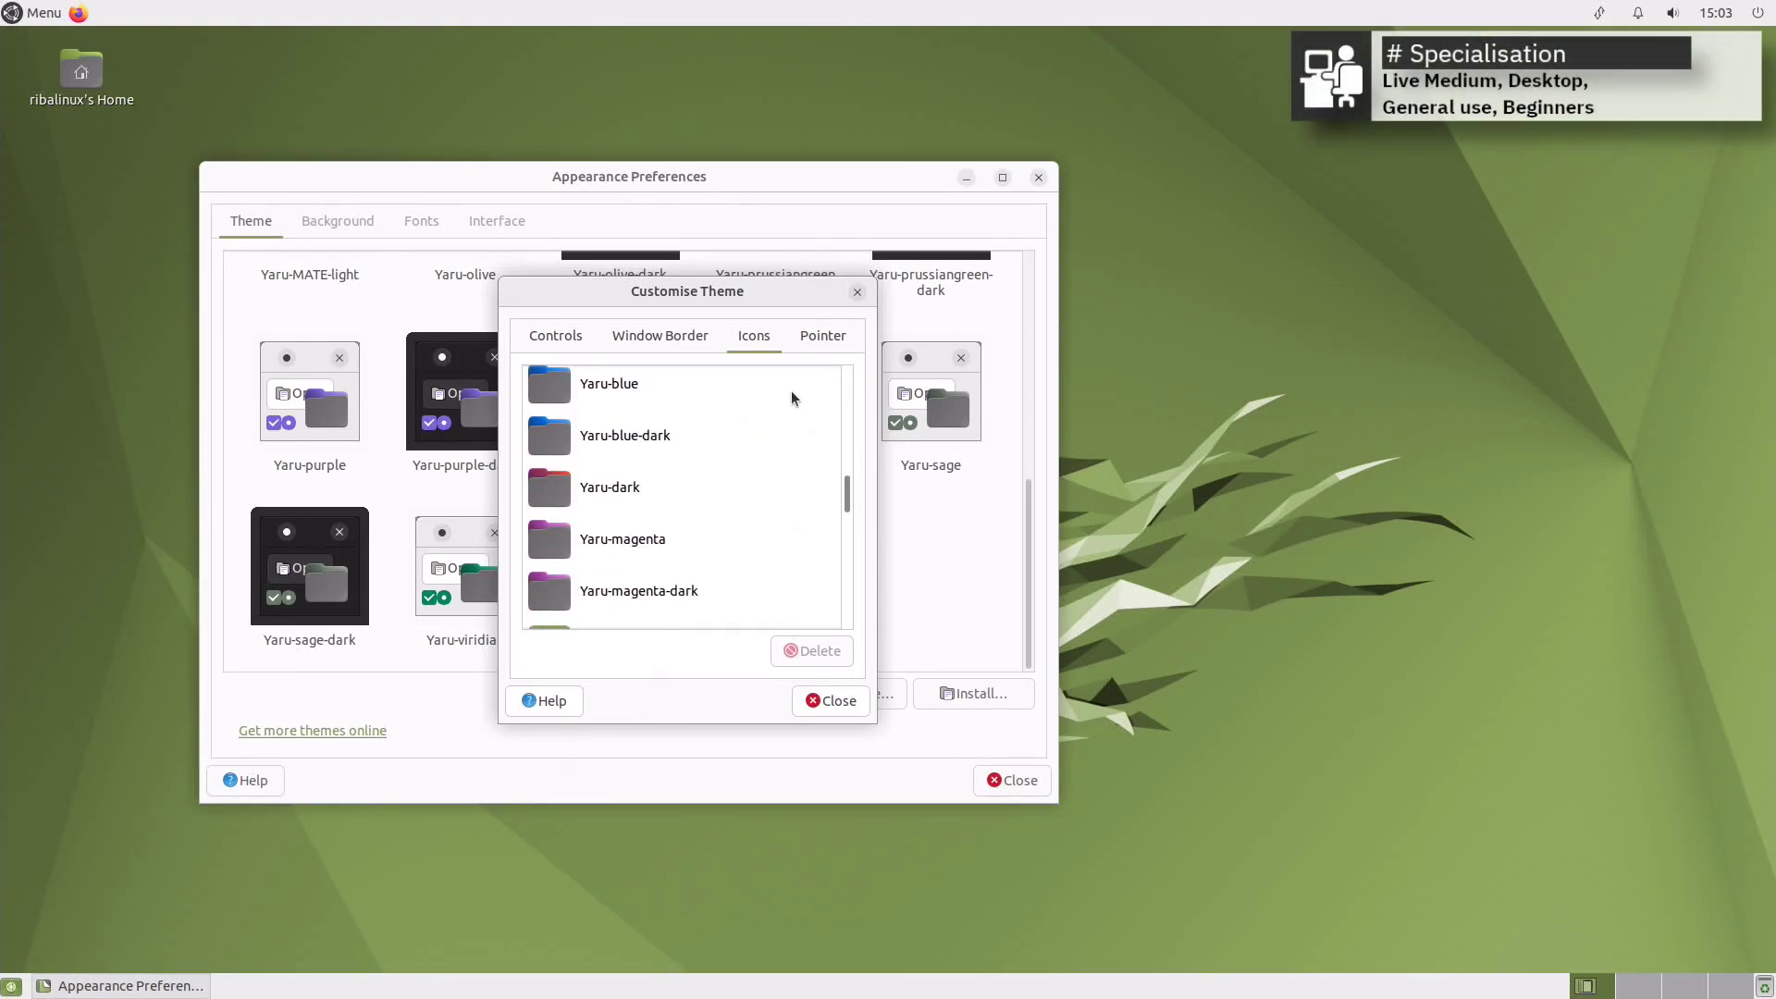
scroll(792, 398, down, 8)
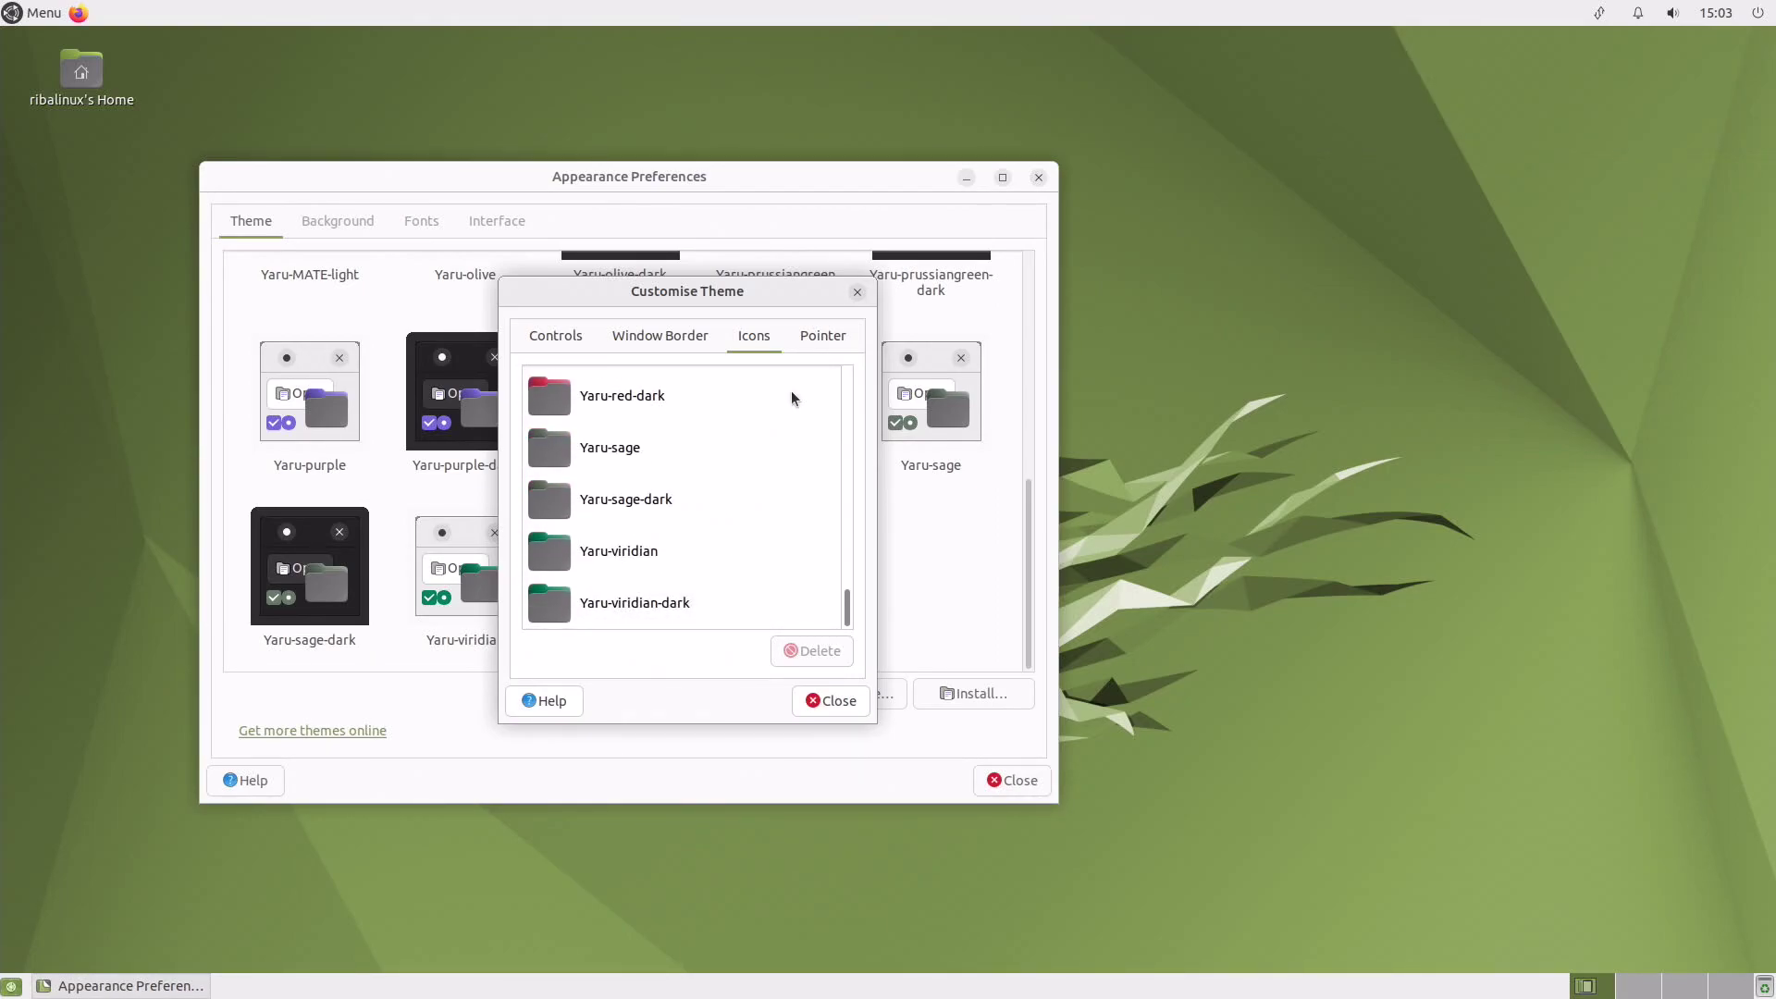
click(818, 344)
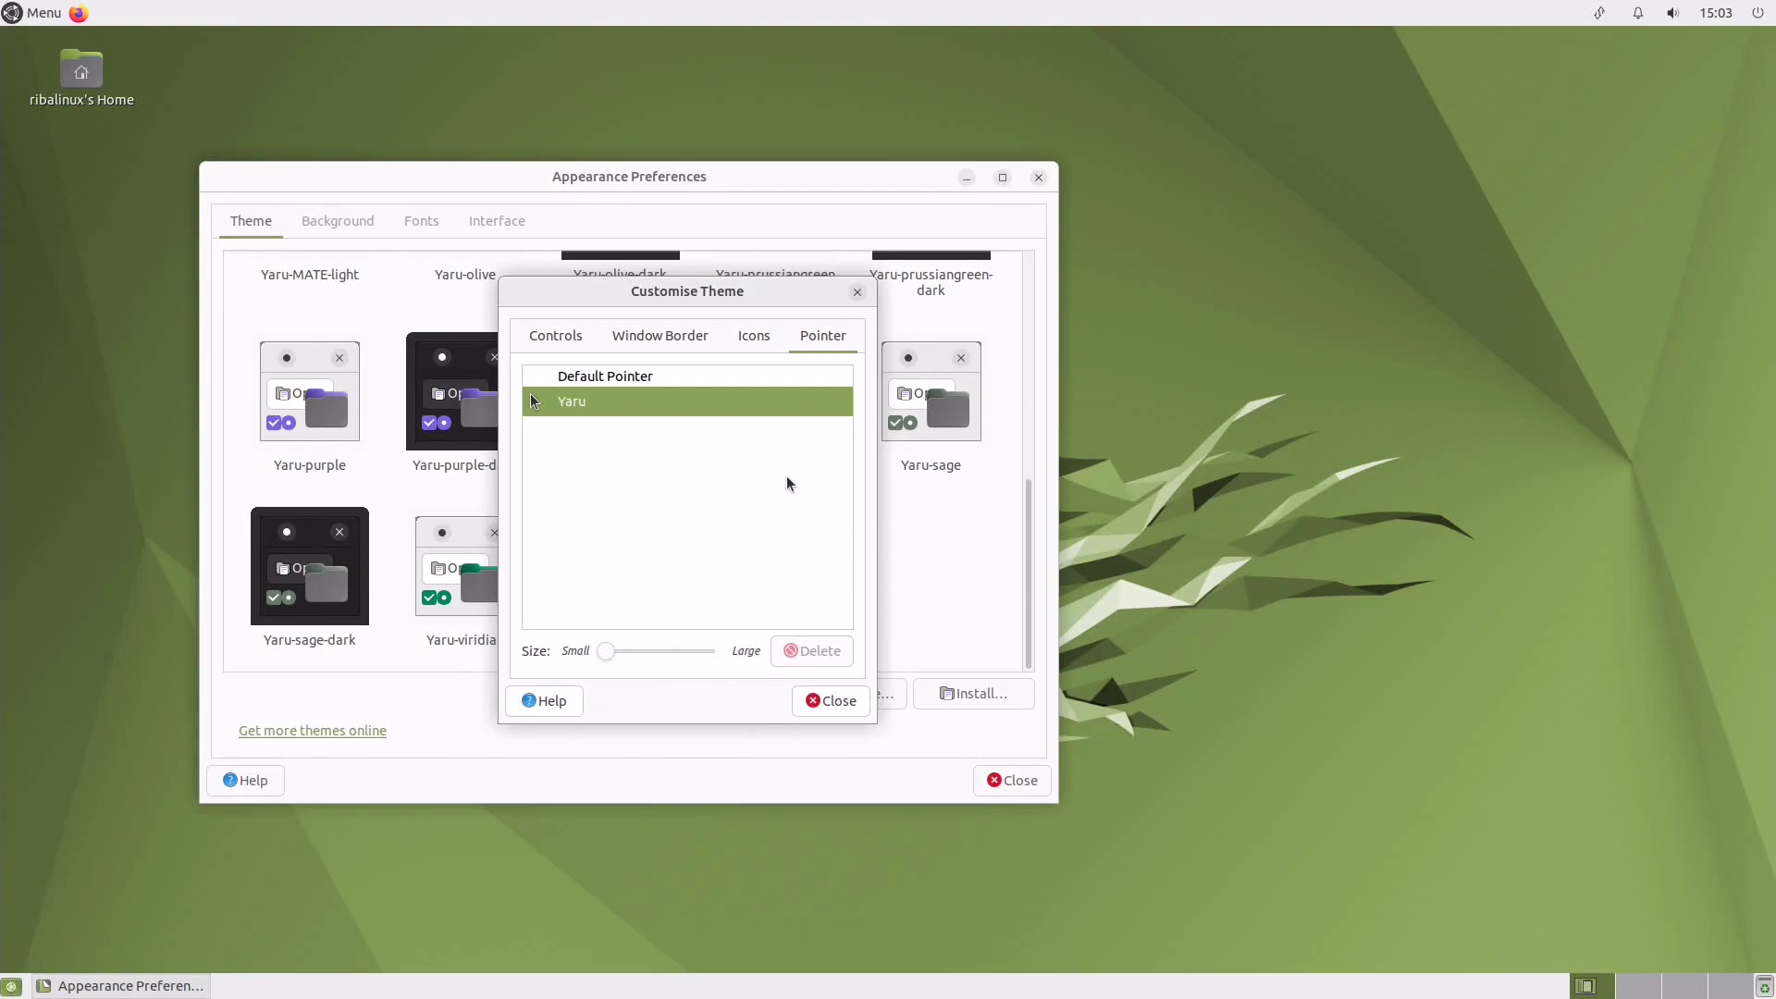
click(819, 701)
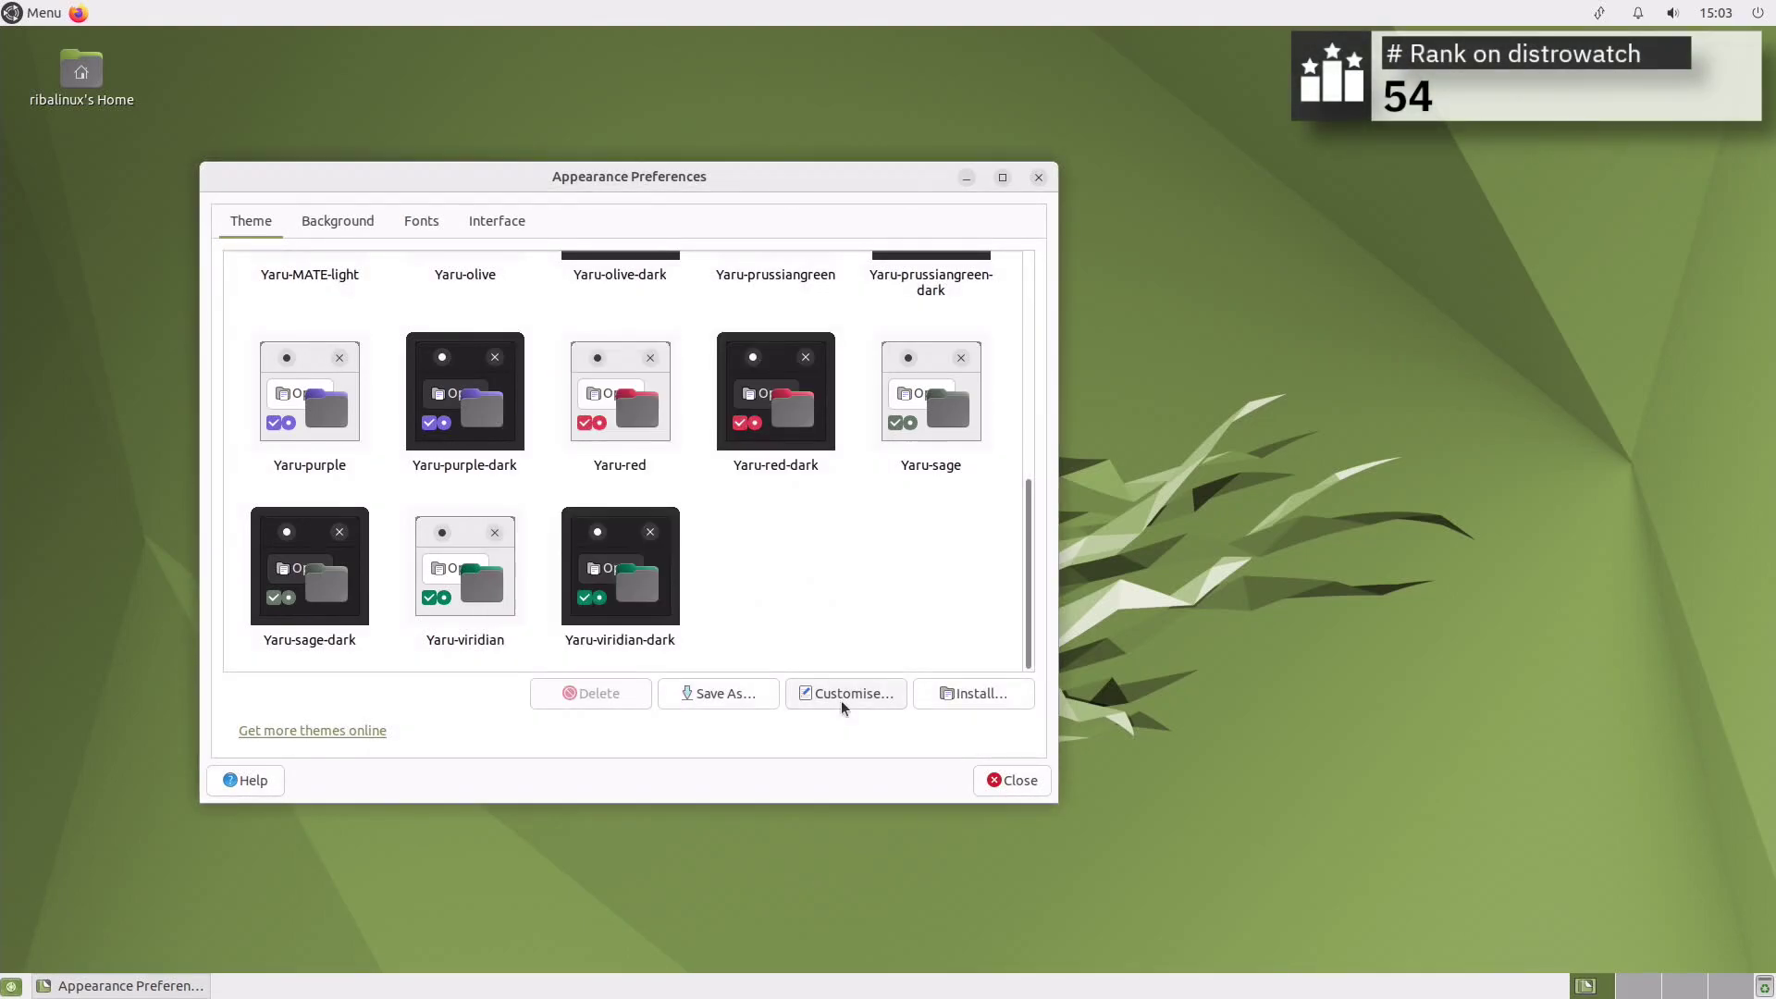
Step: Look through the Background, Fonts and Interface settings in the appearance preferences
click(339, 221)
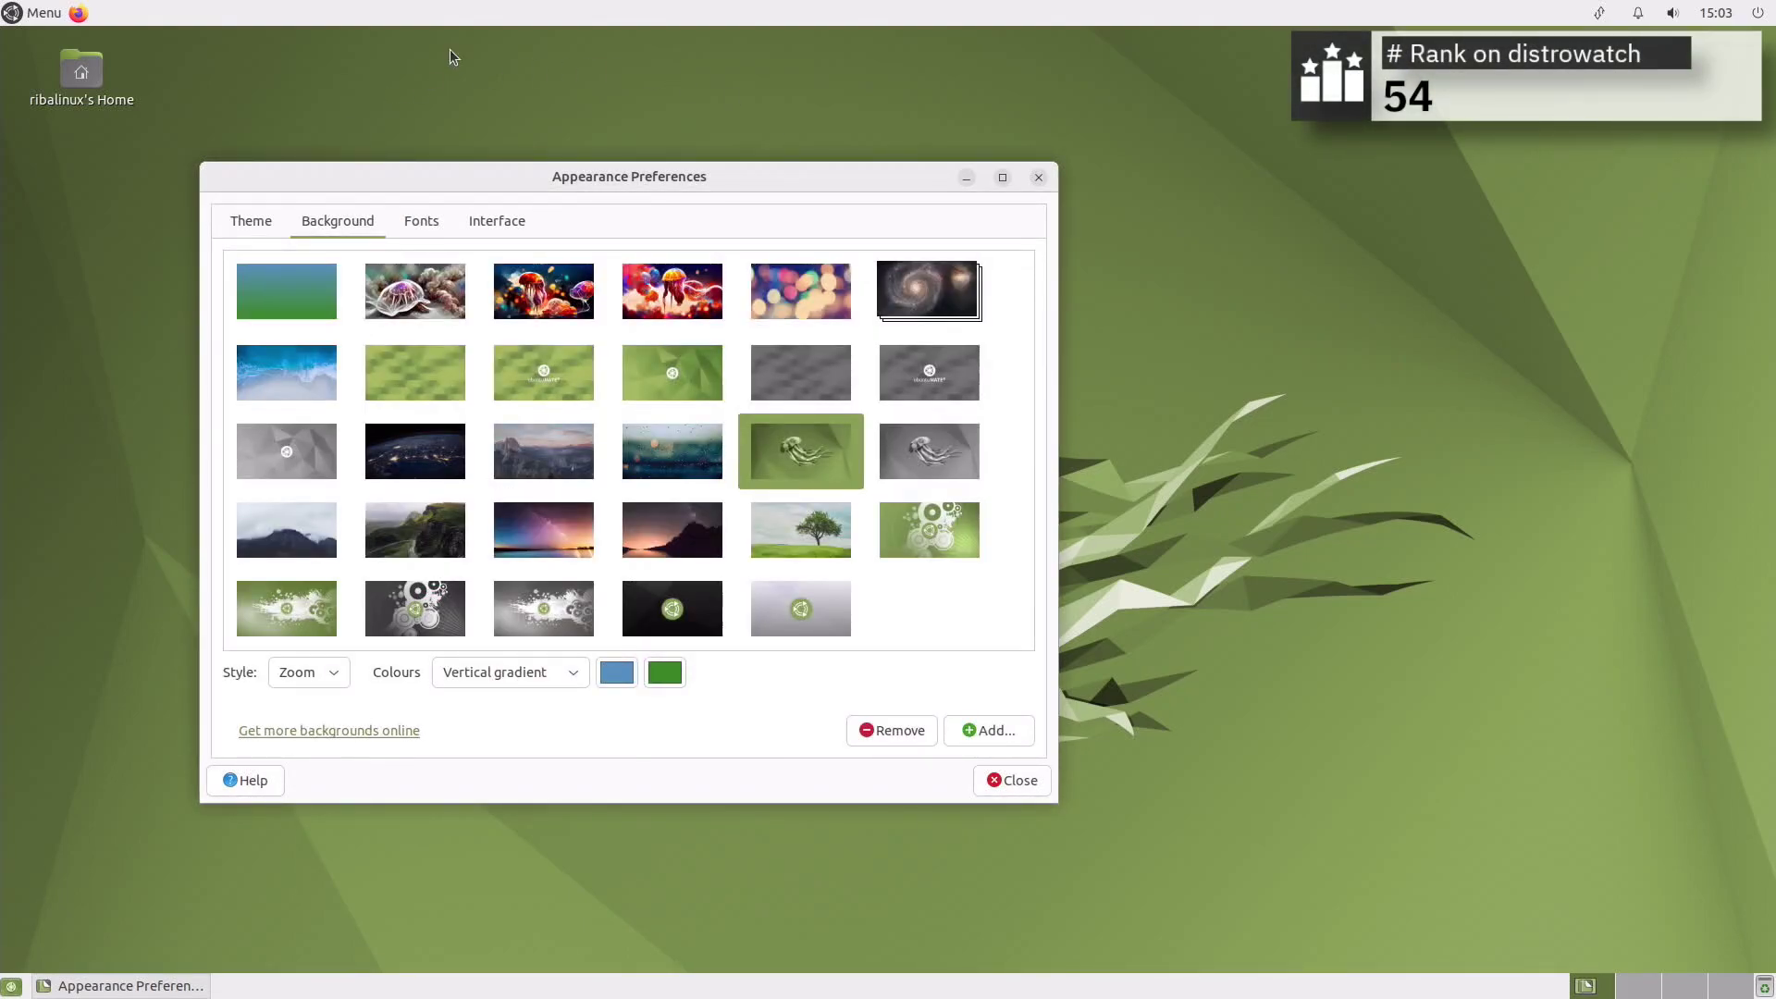
click(439, 218)
click(497, 220)
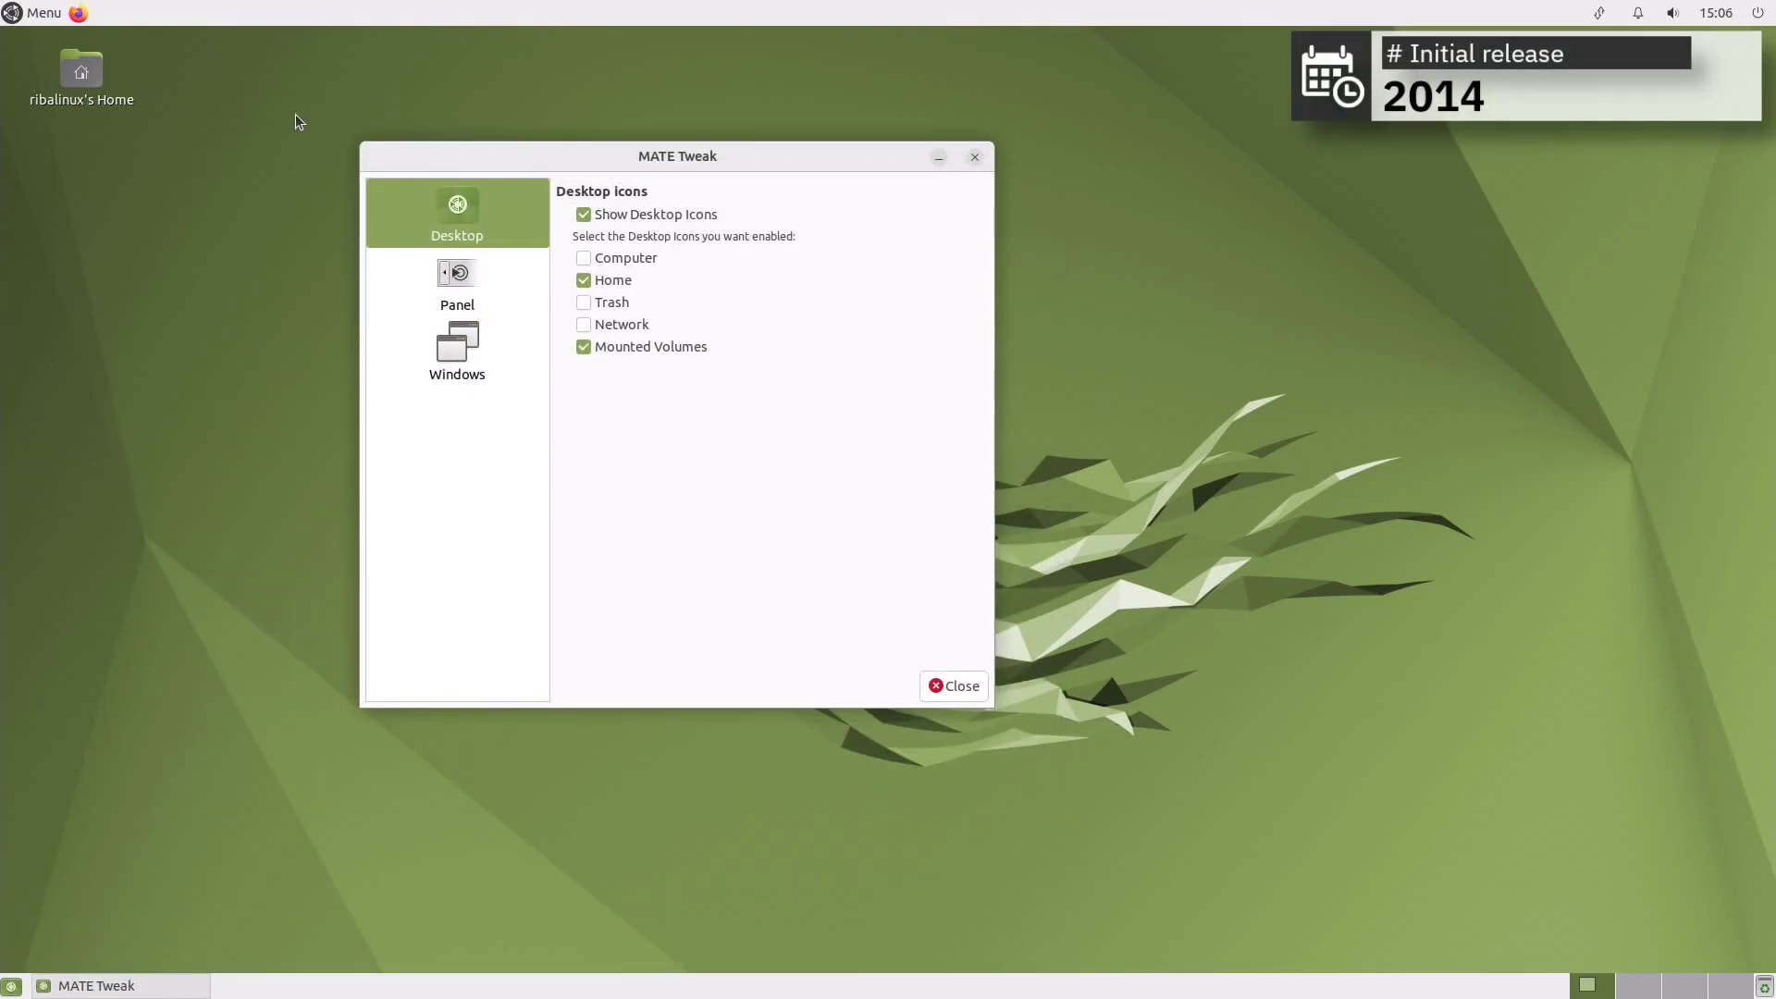
Step: View the Panel and Windows settings in MATE Tweak
click(457, 282)
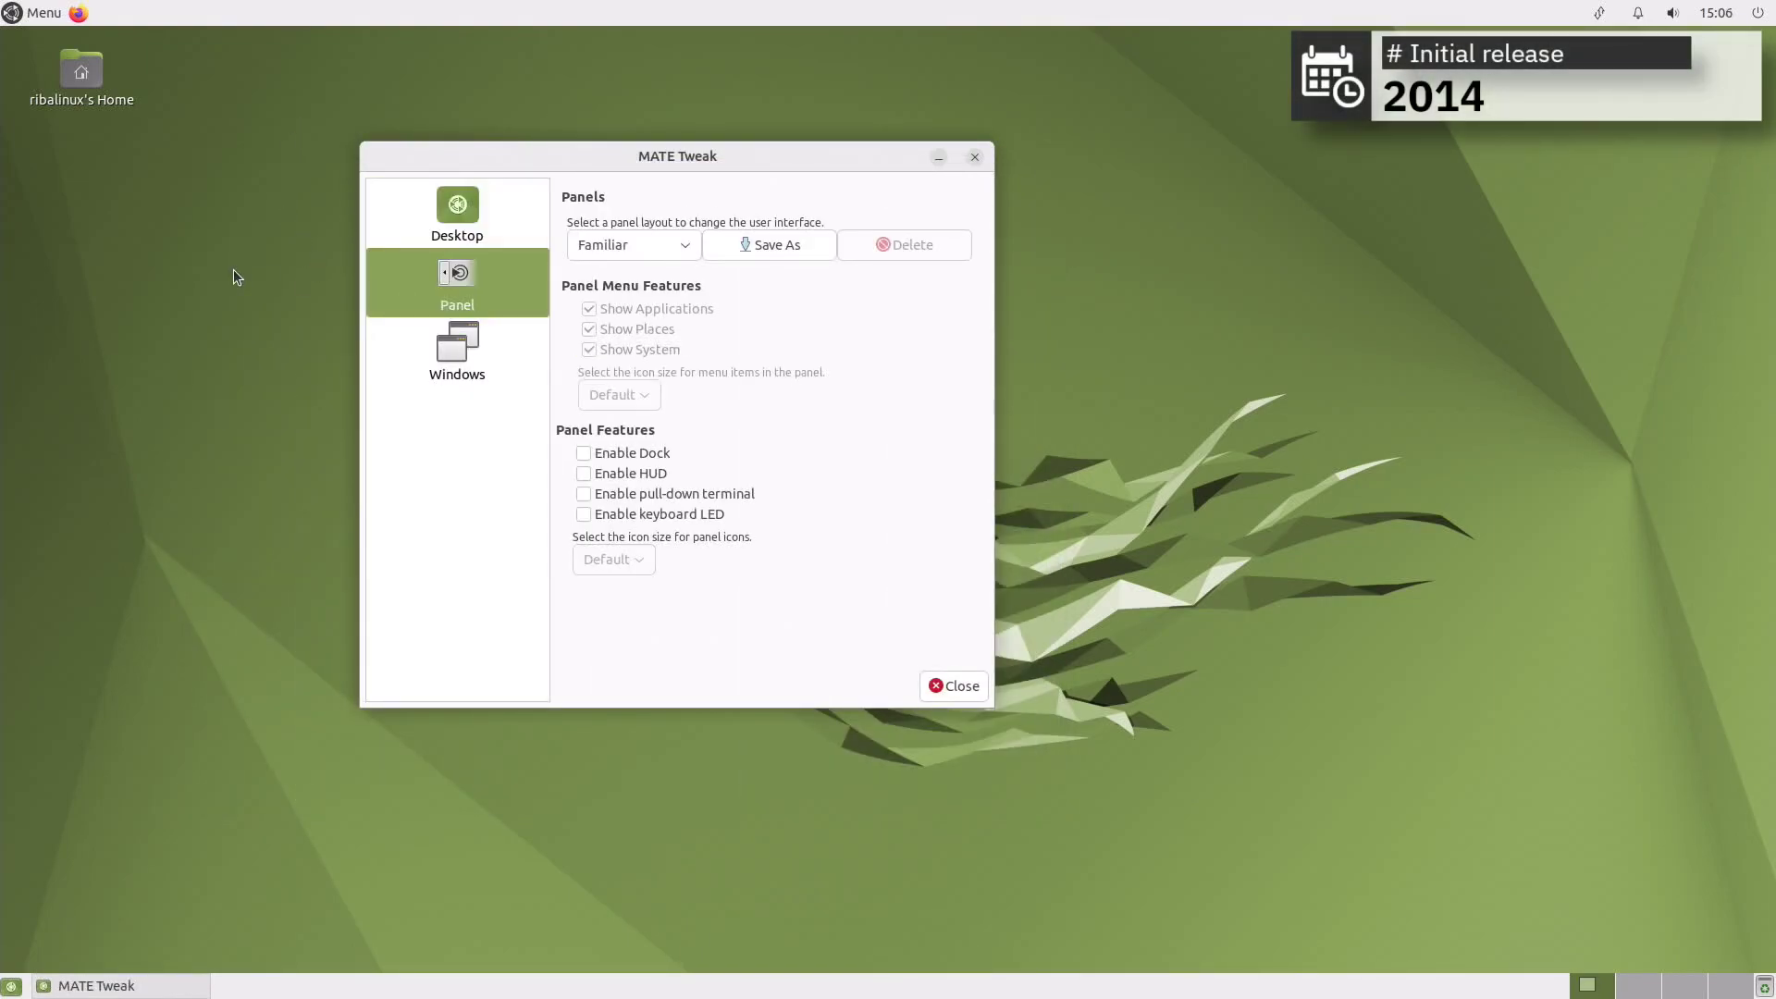
click(402, 348)
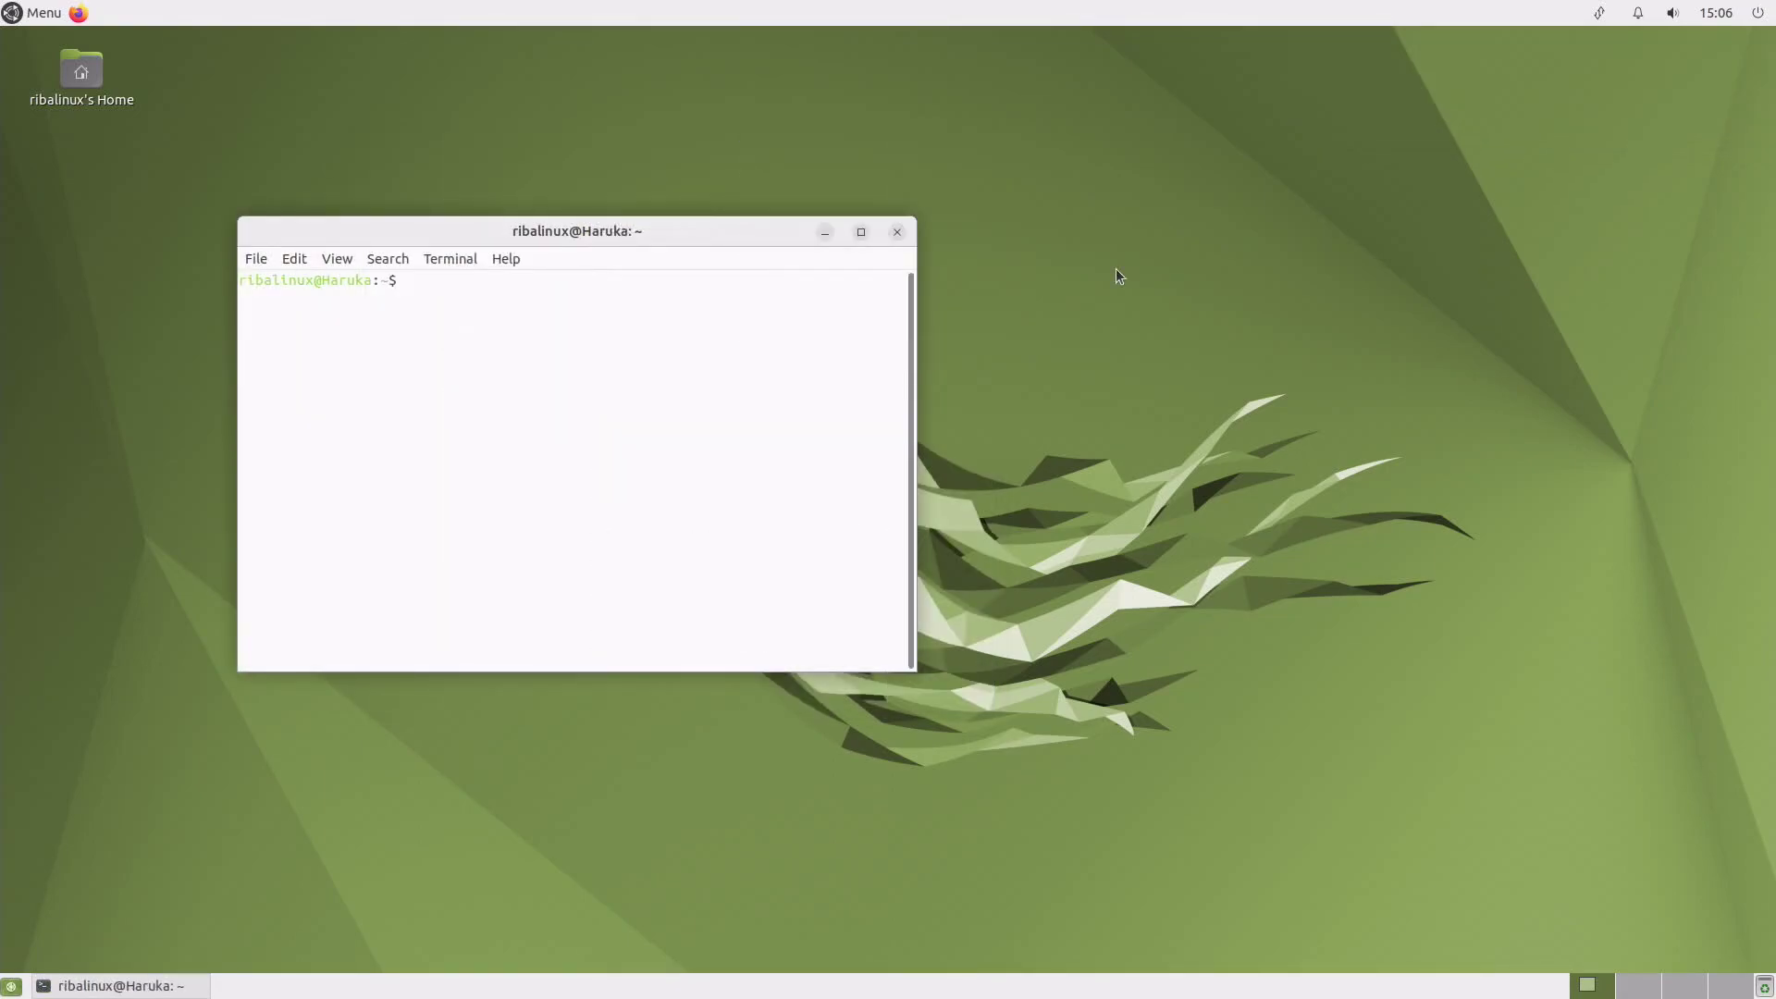
Step: Install the mc package in the terminal with "sudo apt install mc", agreeing to the installation with y
text(sudo)
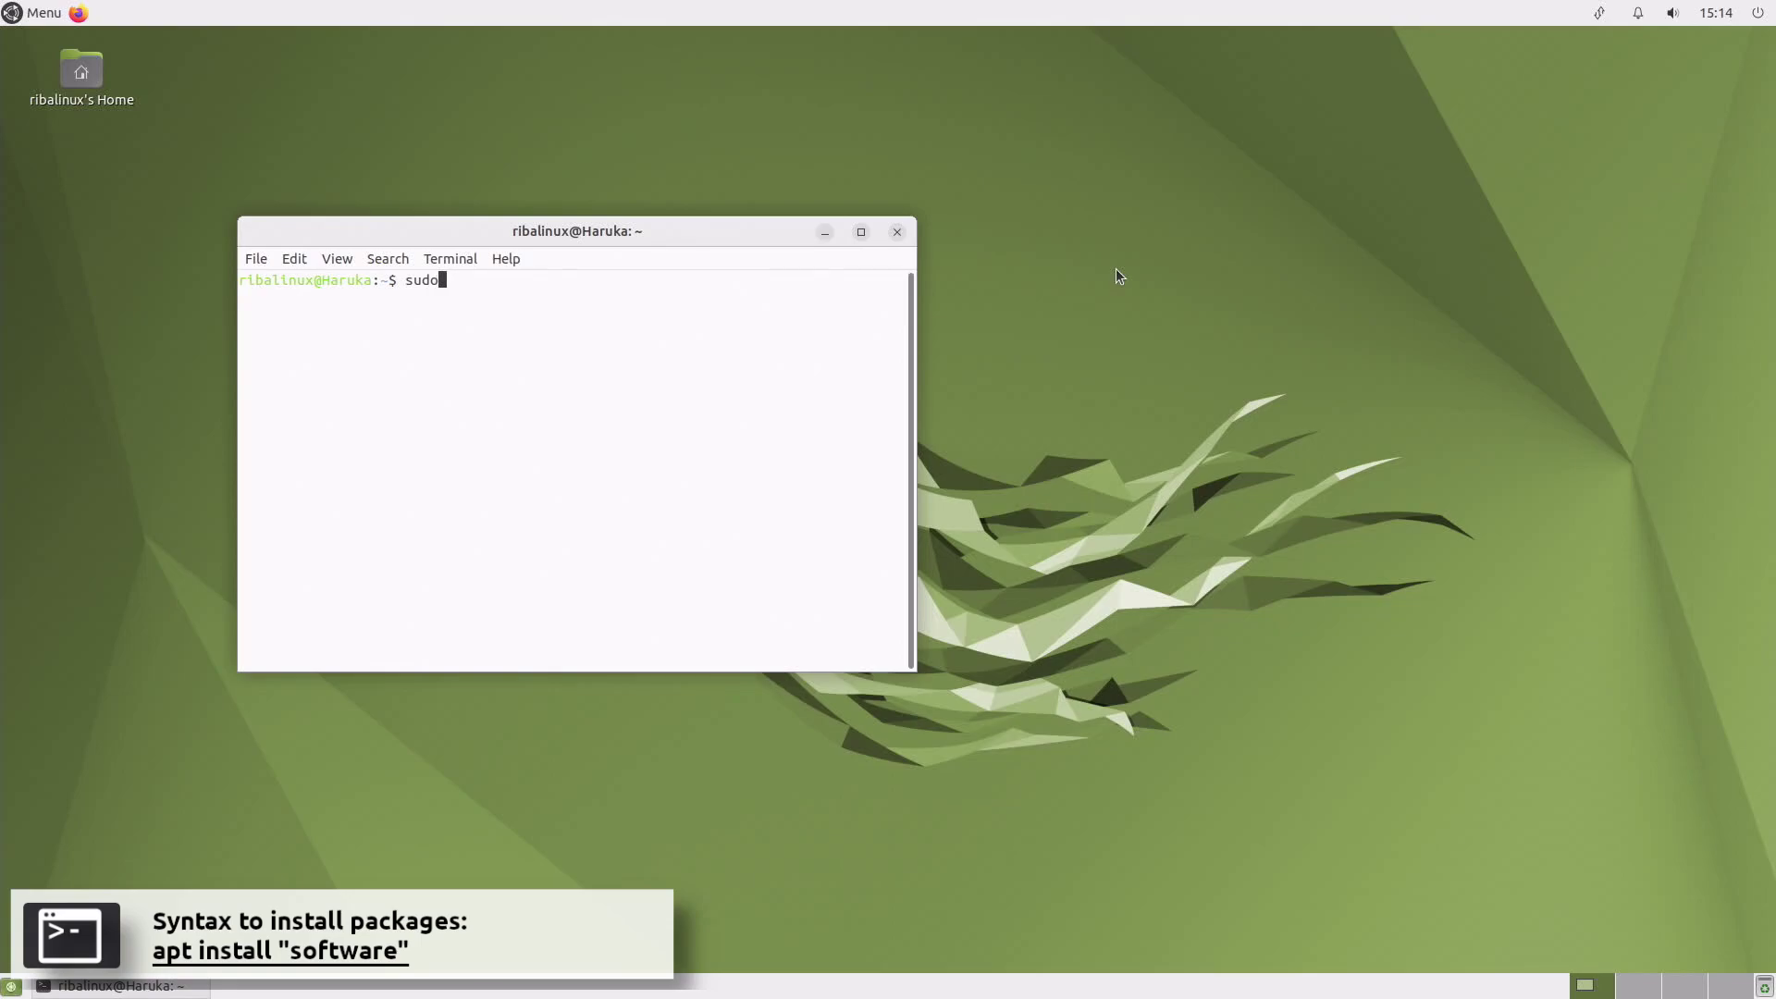
text( apt install mc)
key(Return)
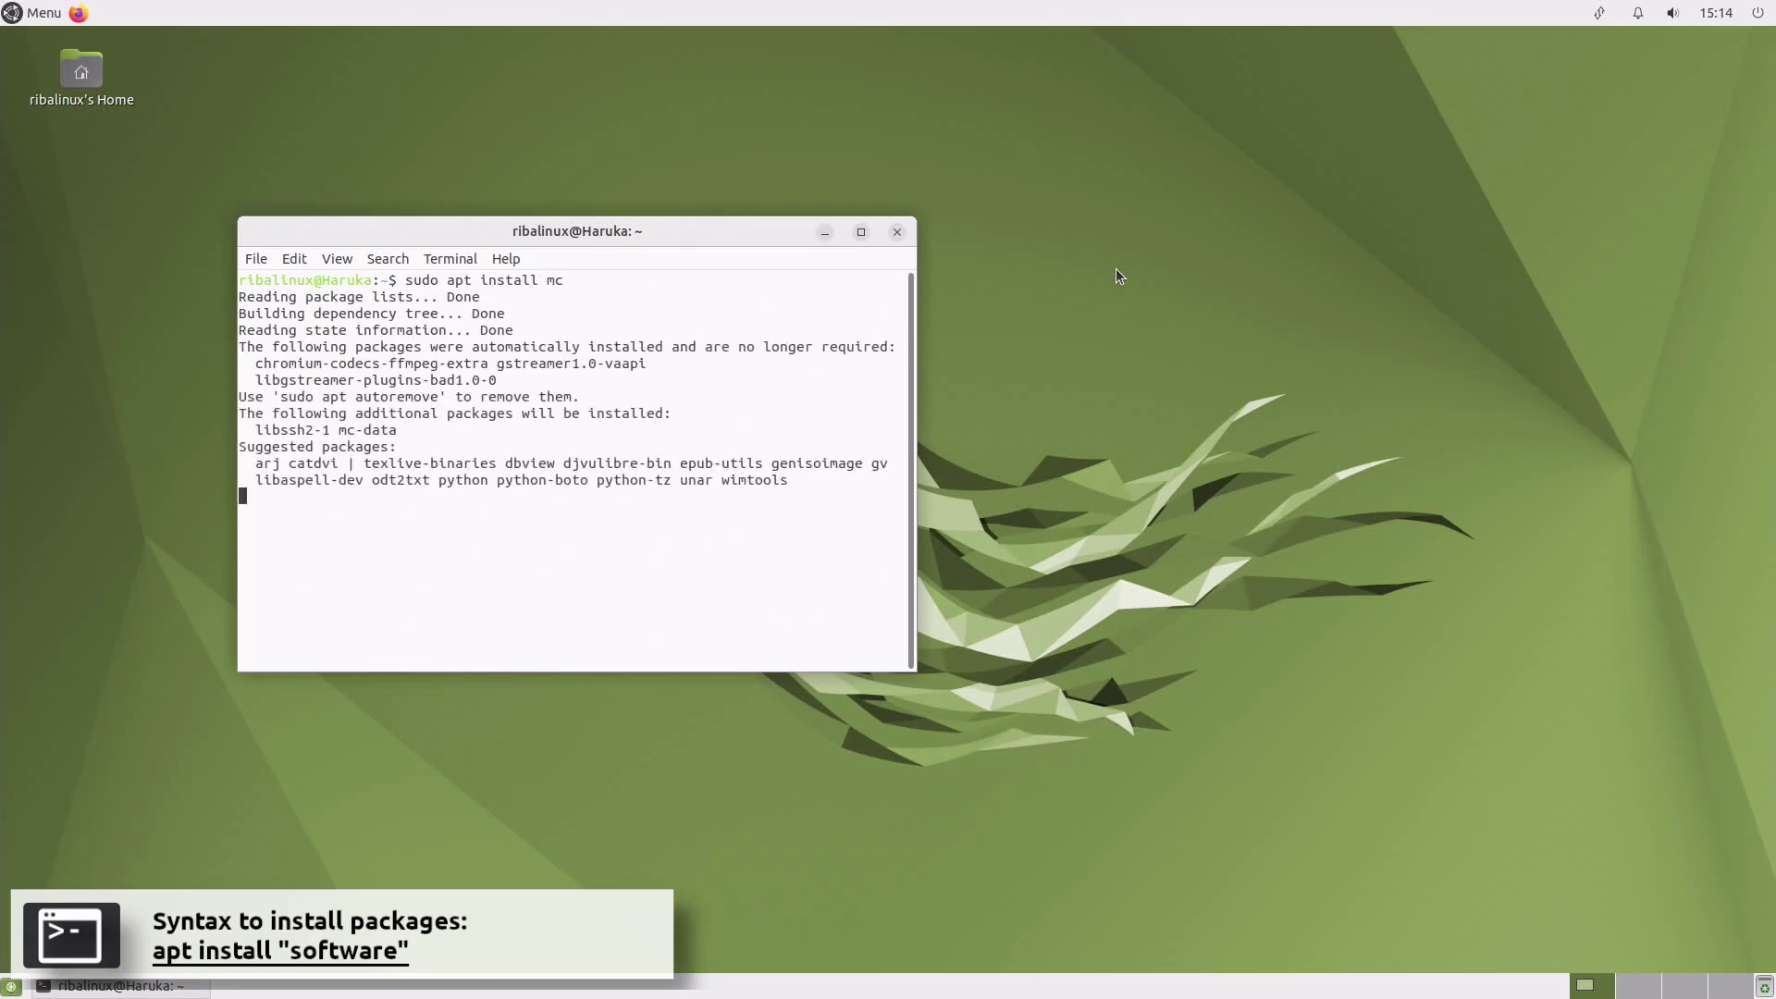
text(y)
key(Return)
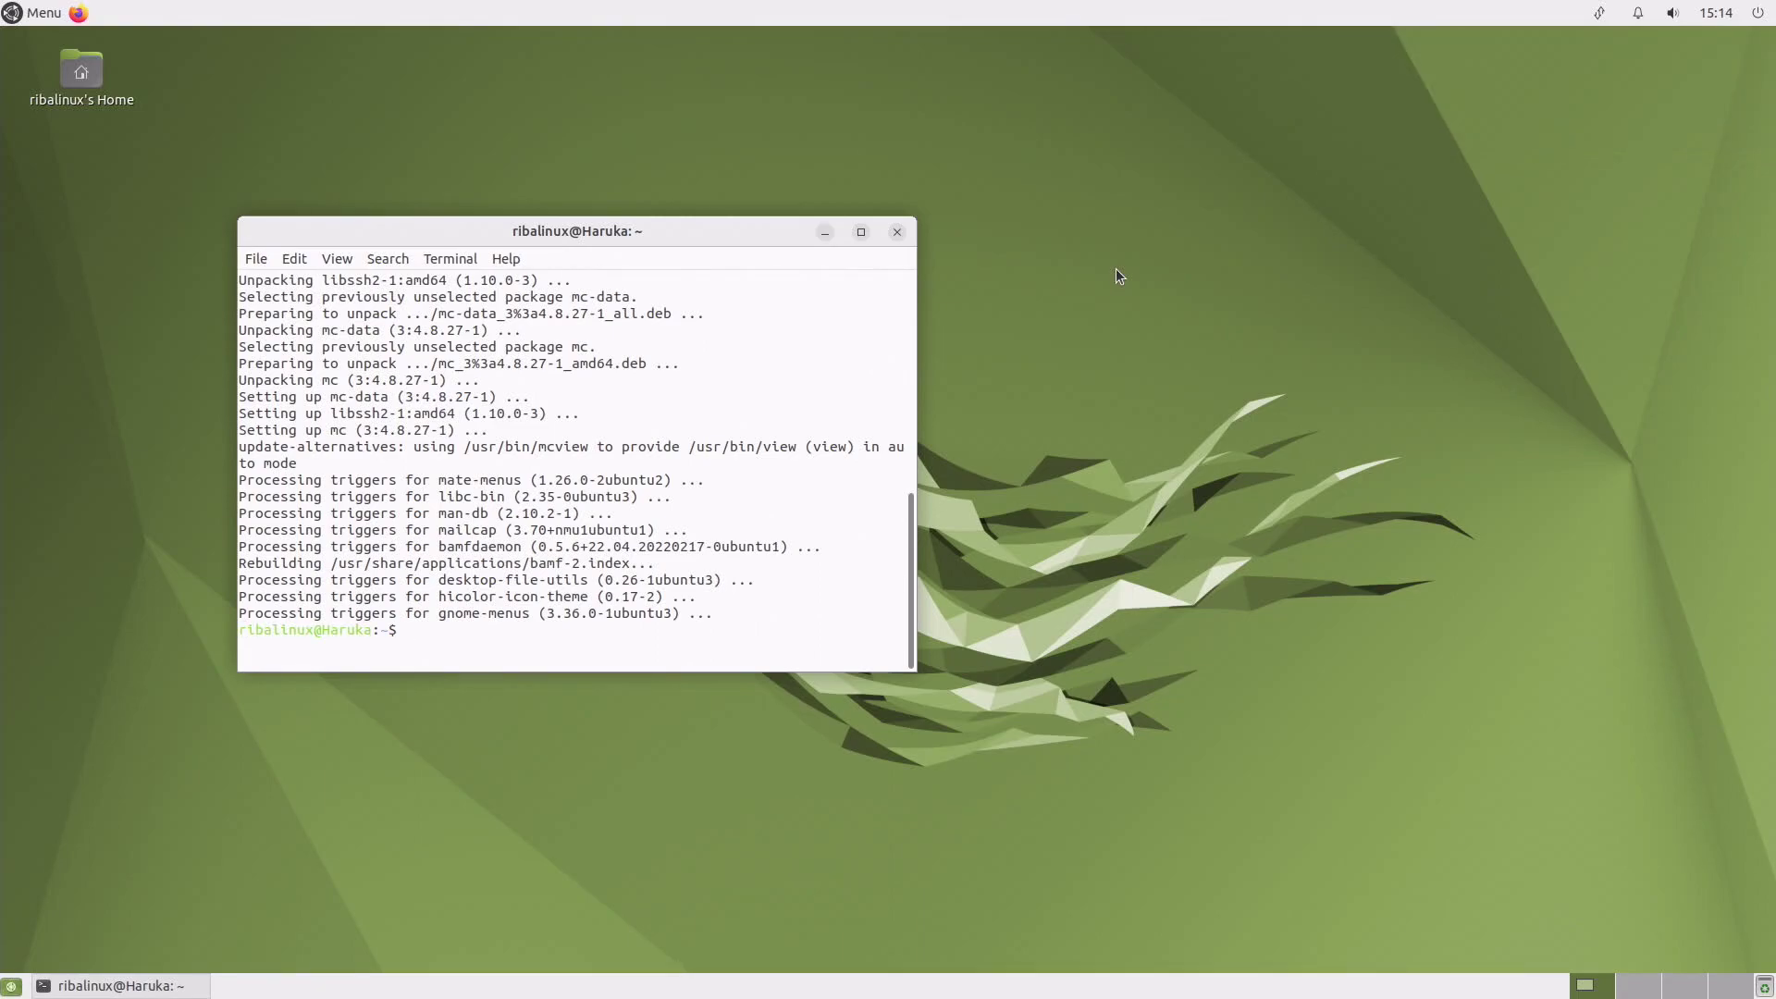
Step: Clear the terminal and install the Spotify snap with "sudo snap install spotify"
key(ctrl+l)
text(sudo snap ins)
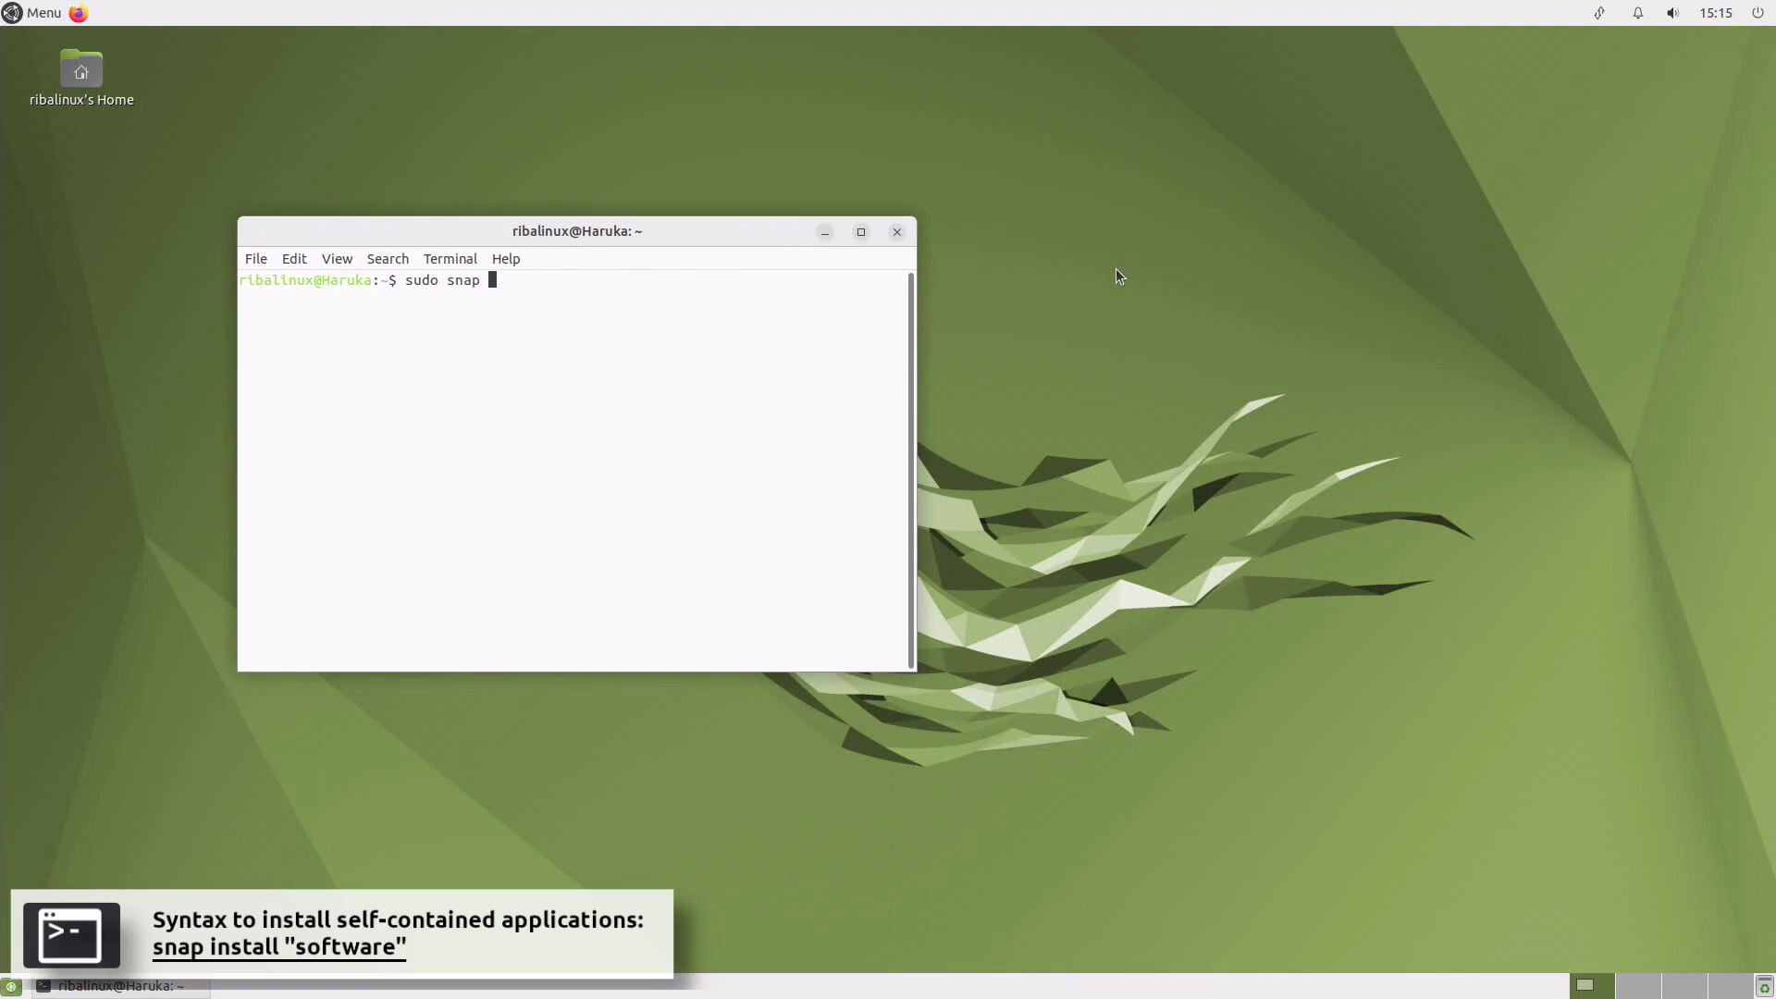
text(tall spotify)
key(Return)
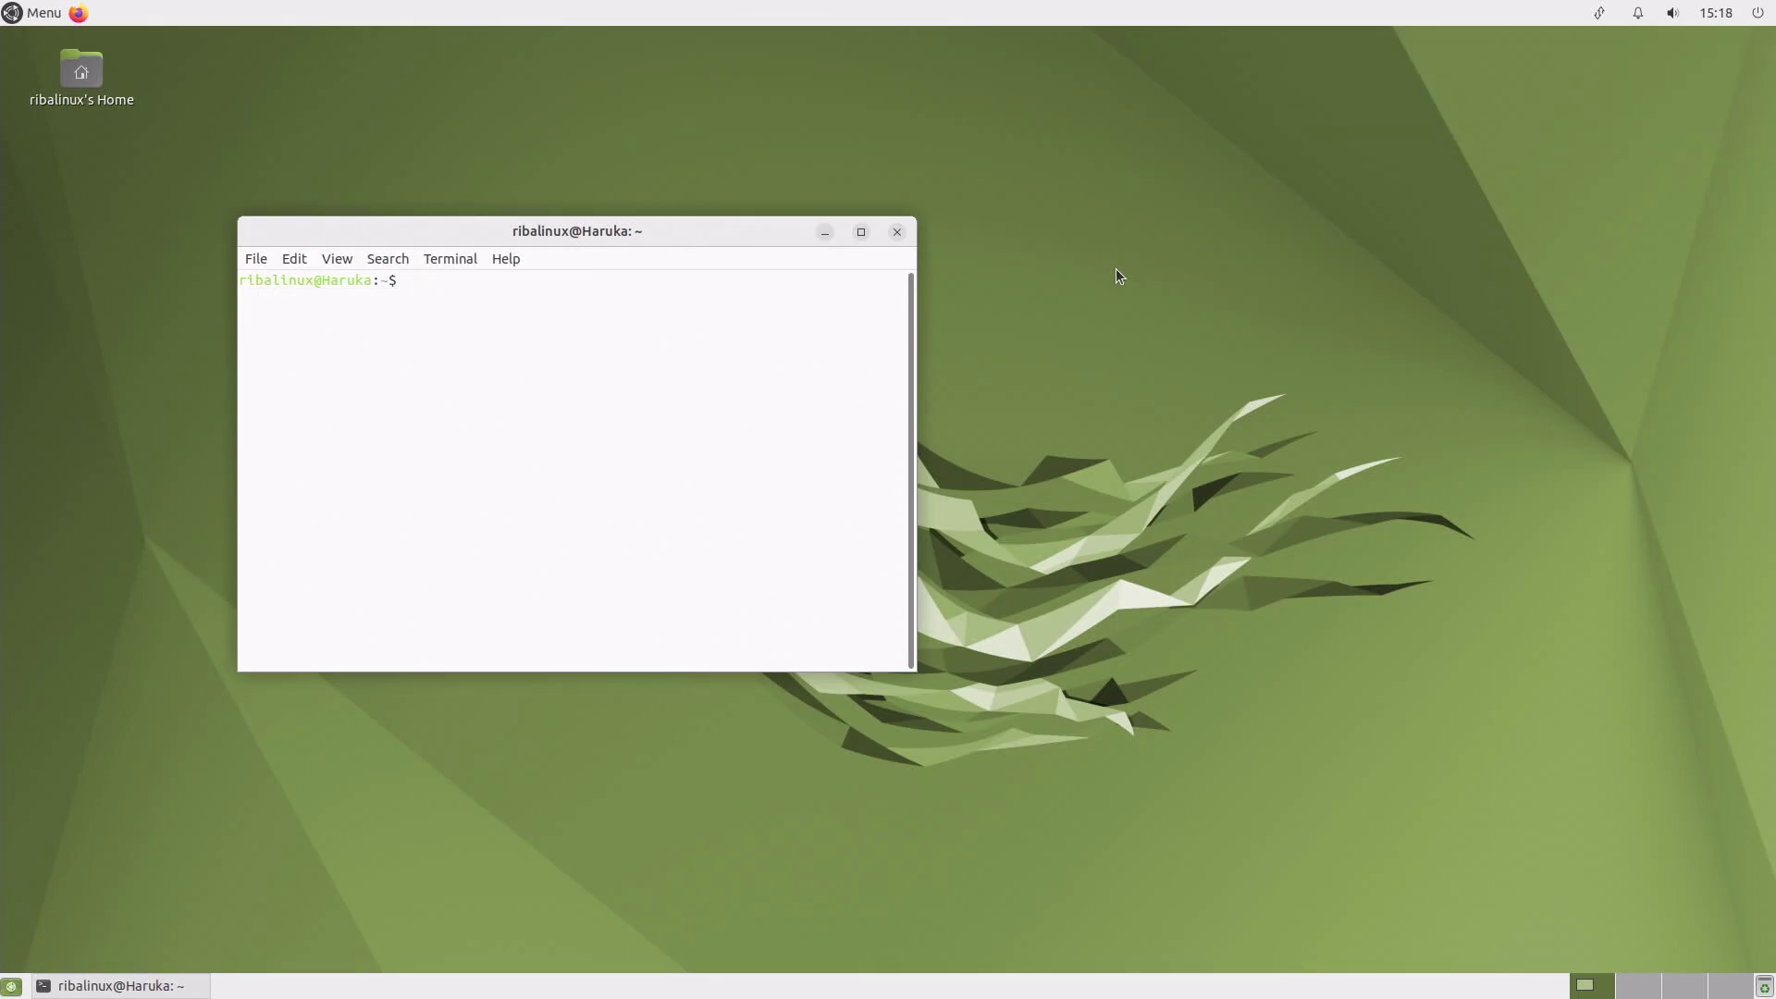
Step: Query the kernel and system information in the terminal with "uname -a"
text(uname -a)
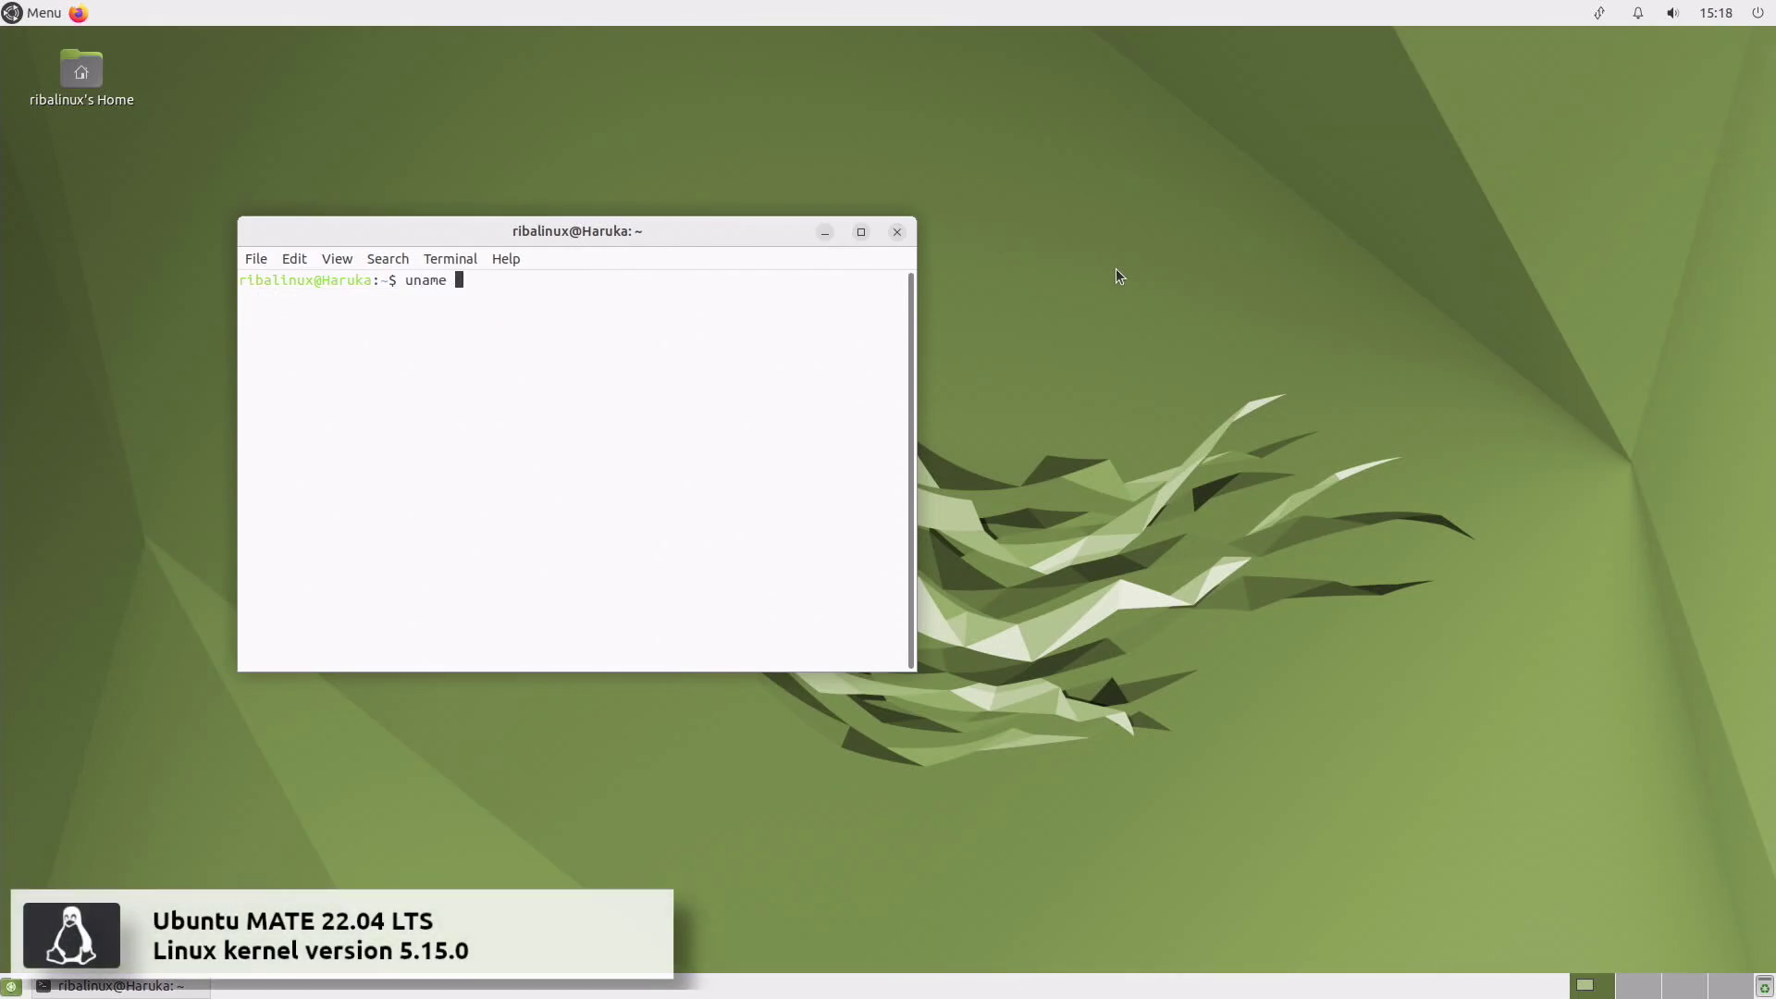
key(Return)
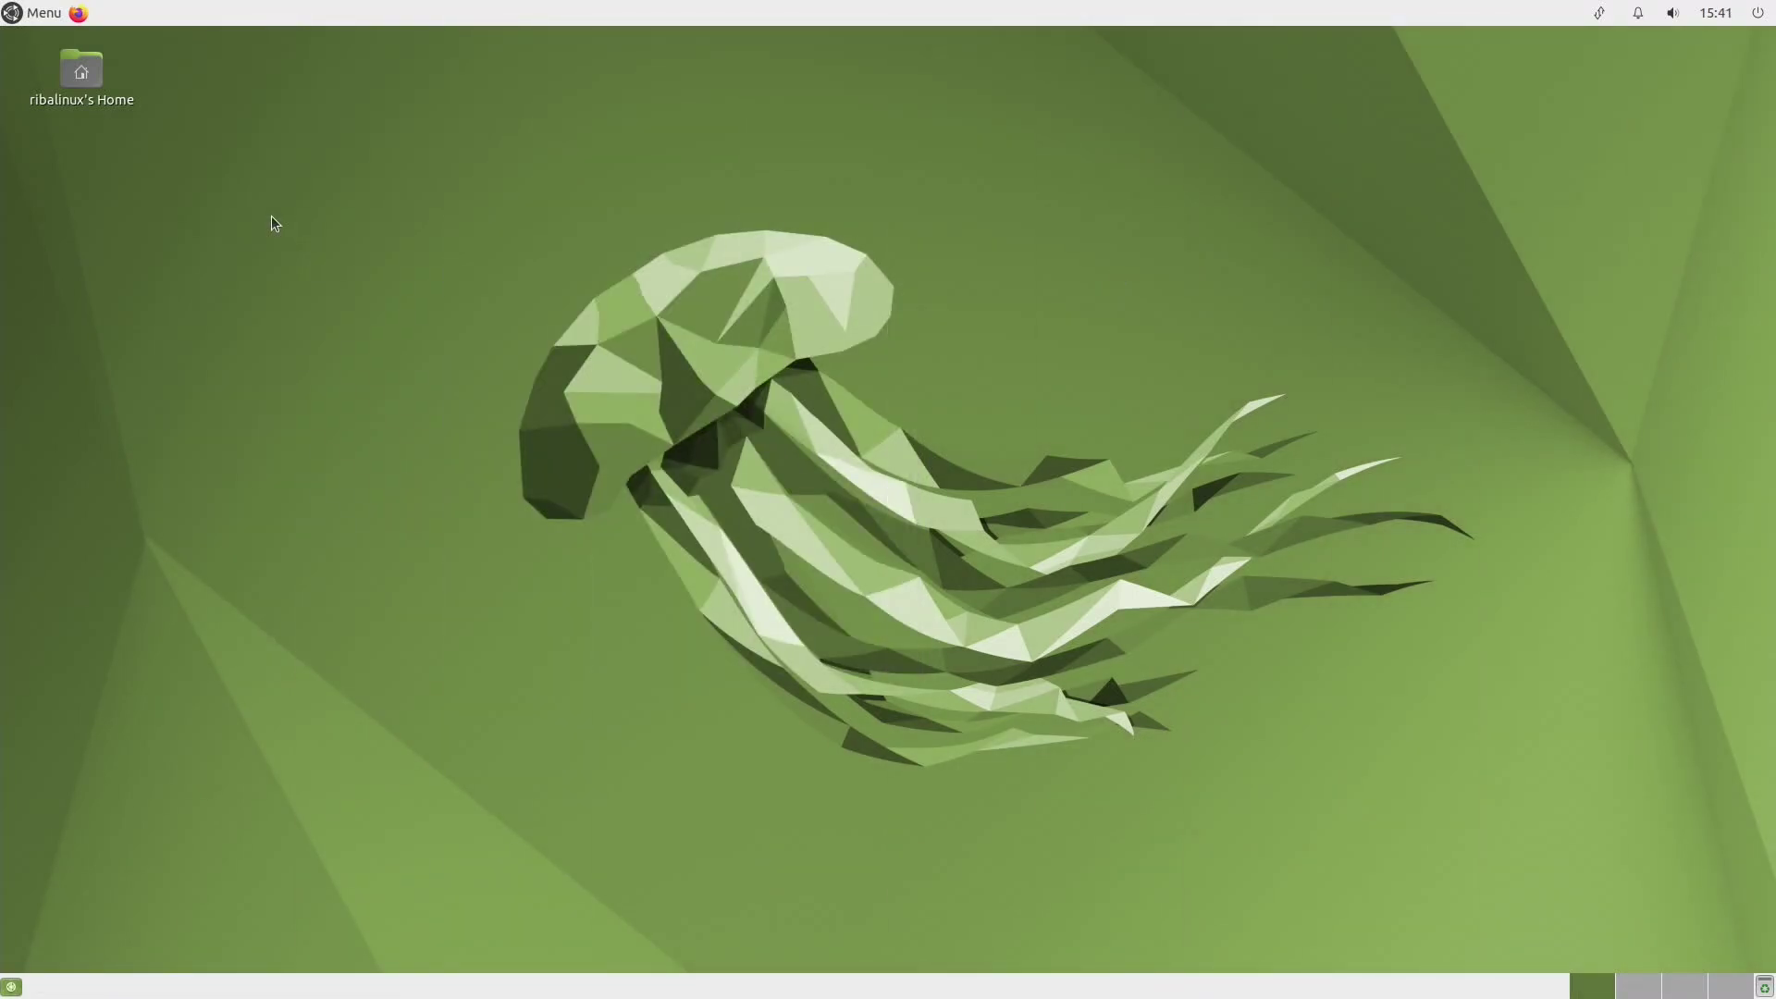
Step: Look through the Accessories applications, then launch MATE Calculator from them and close it again
click(37, 14)
click(117, 155)
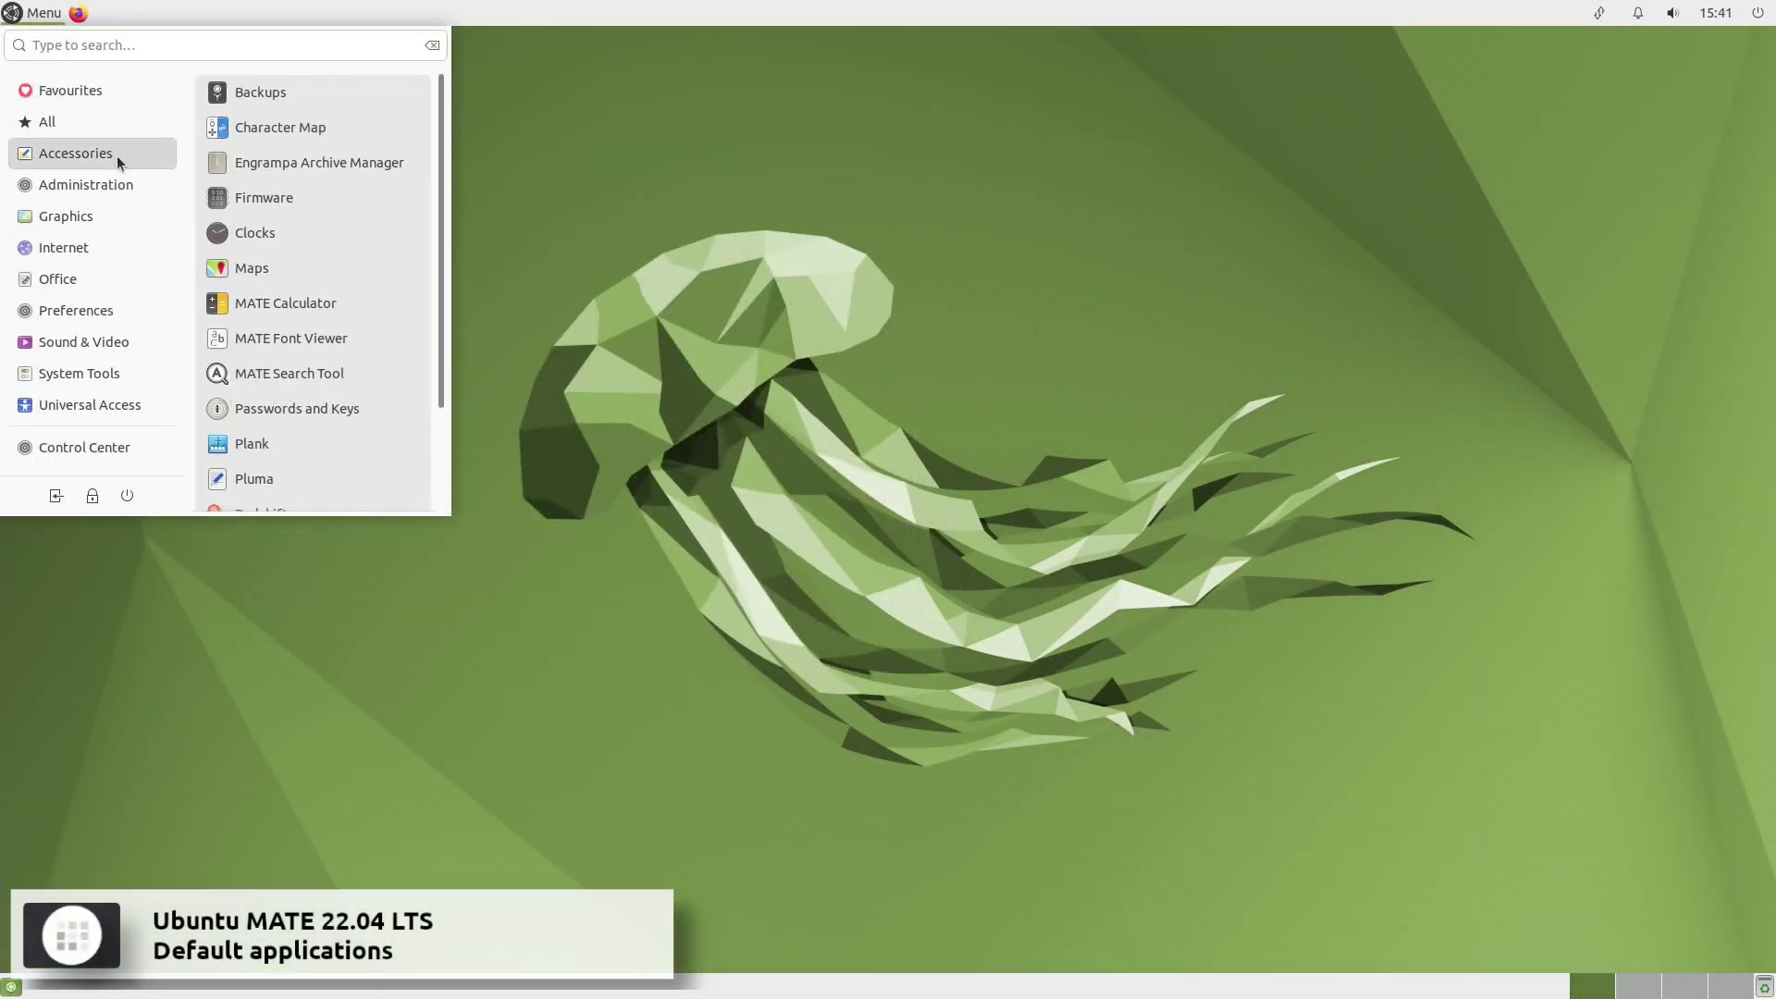
scroll(437, 174, down, 3)
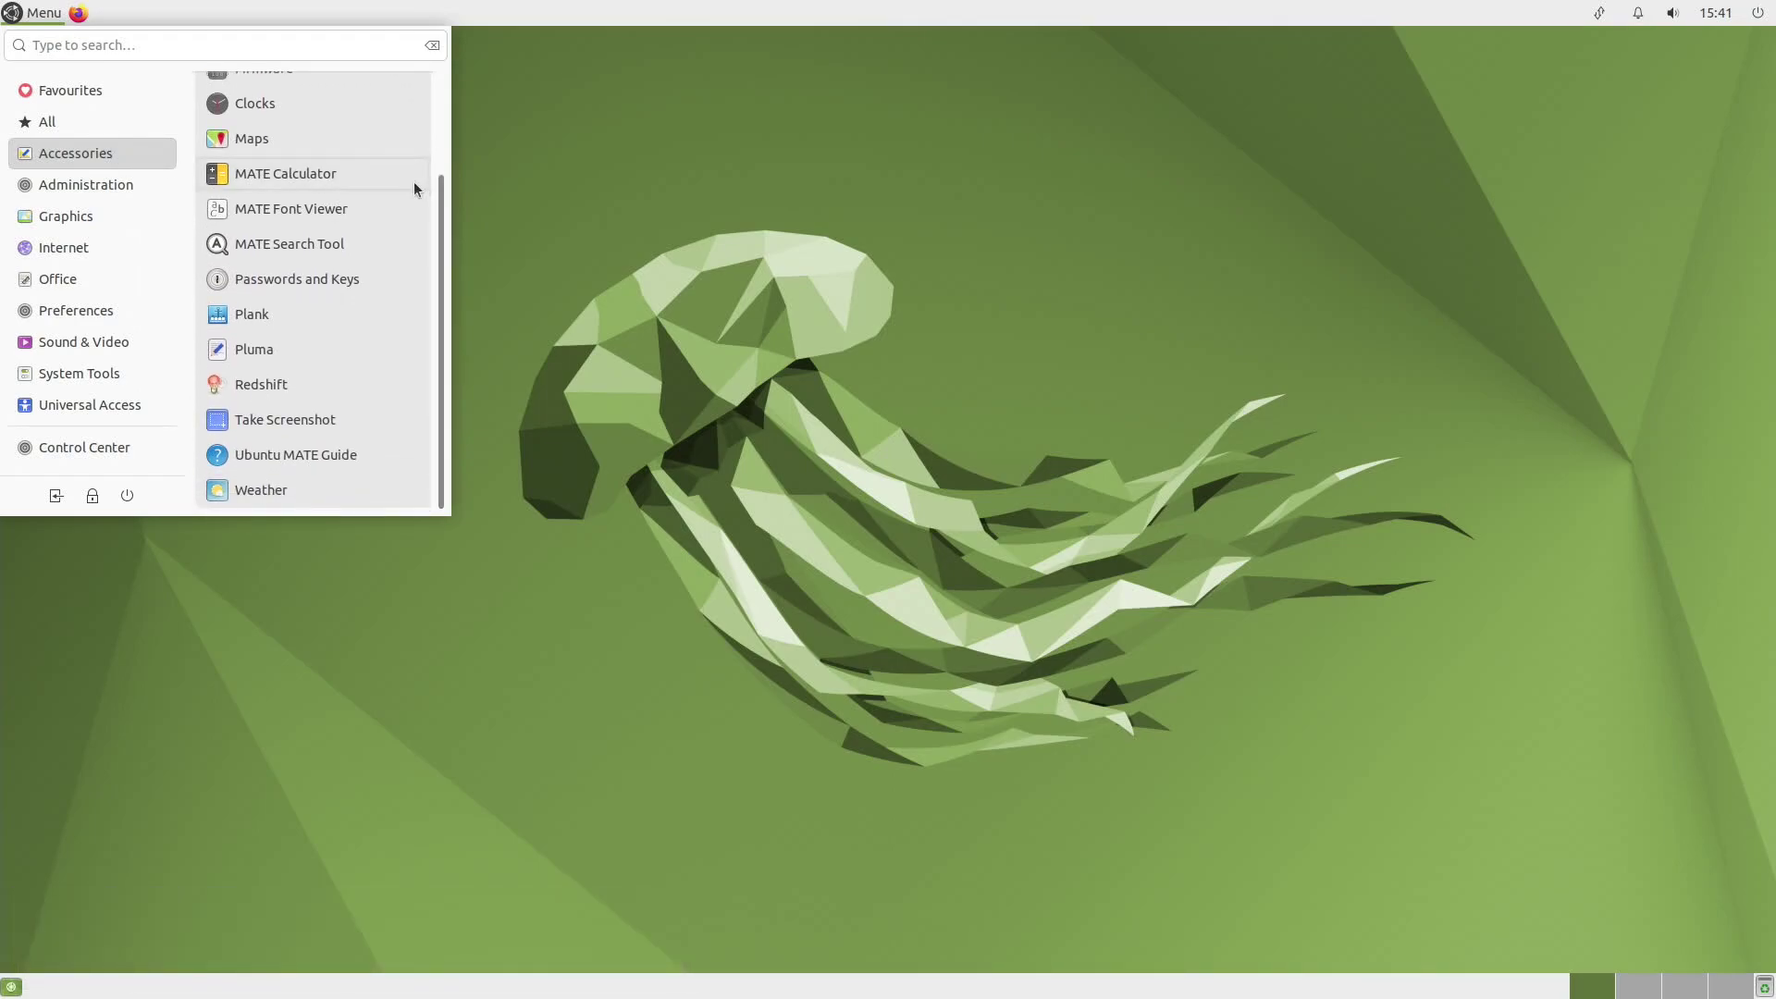
click(365, 176)
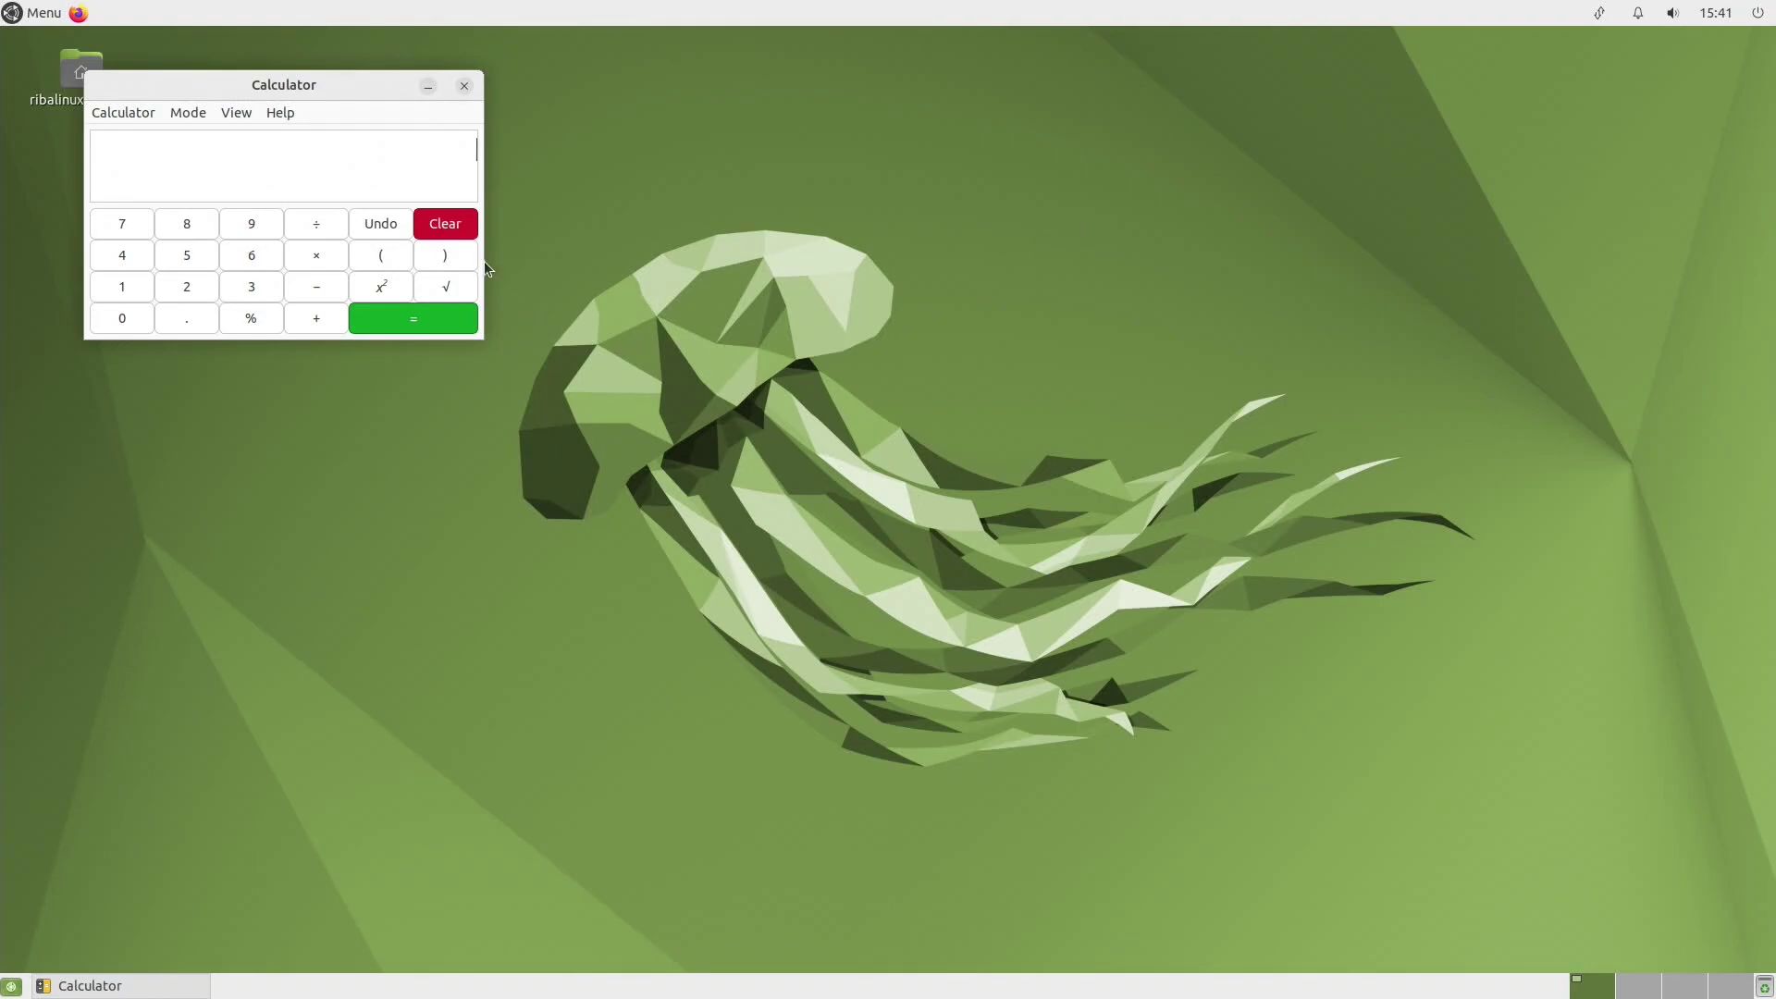
click(465, 86)
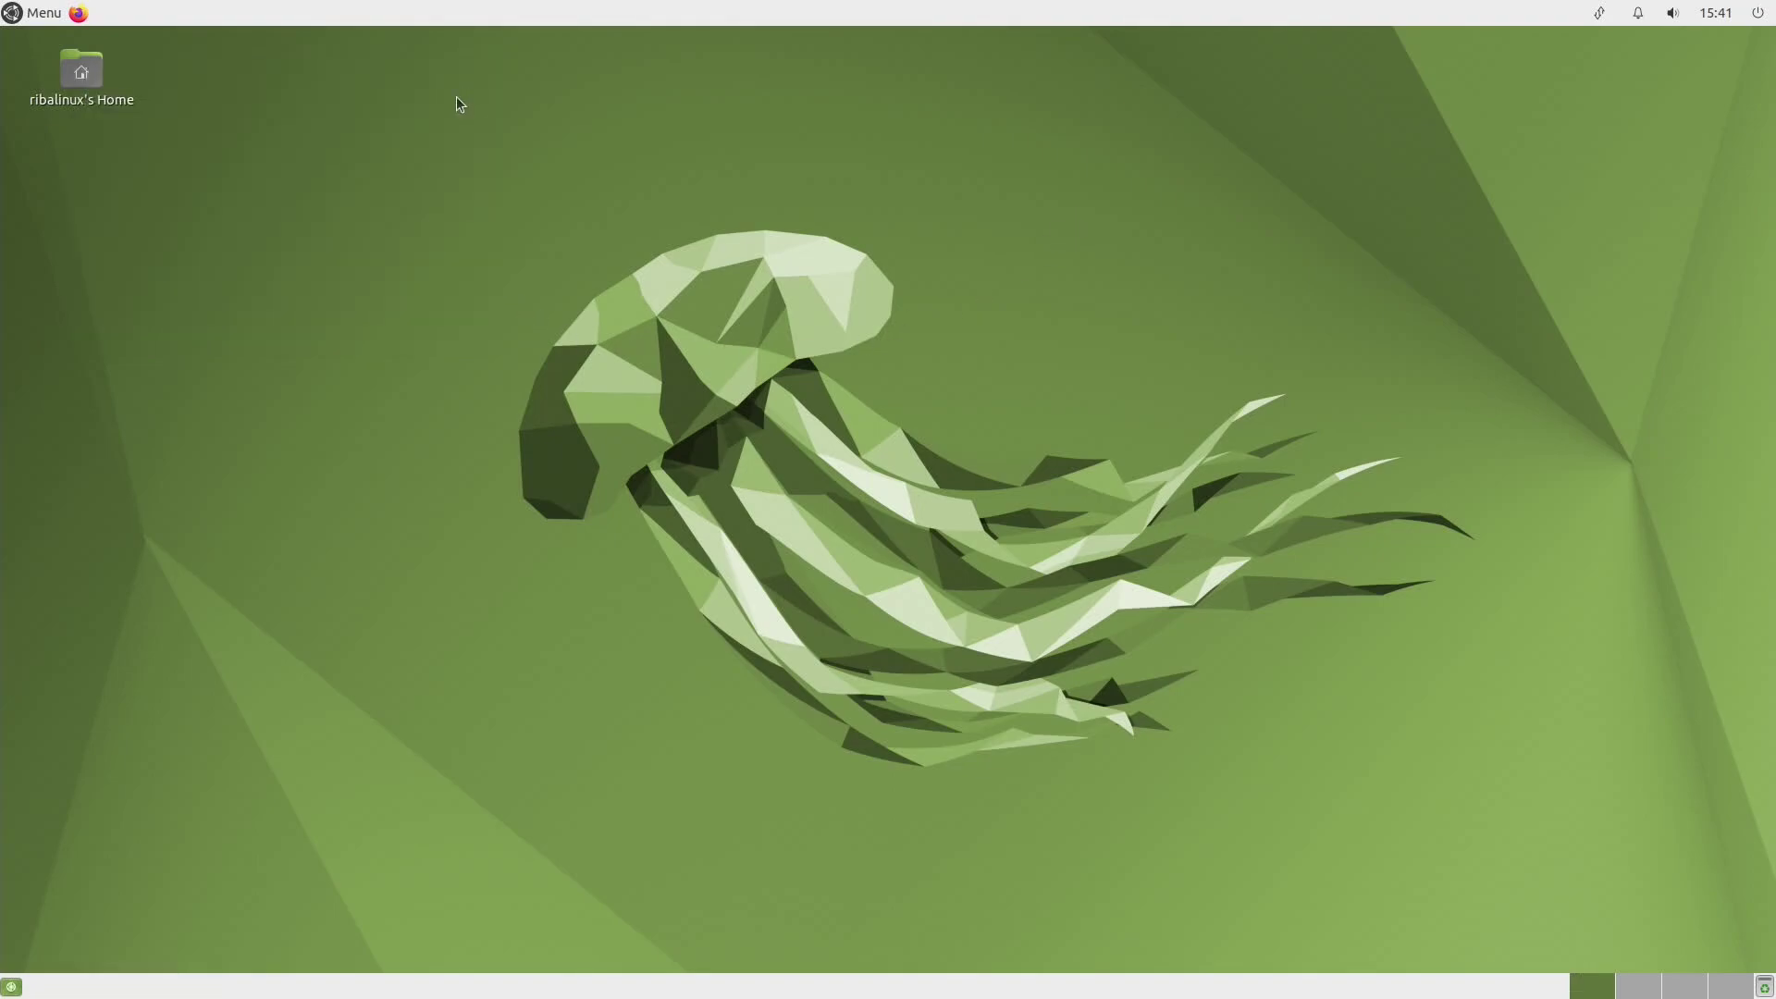
Step: Launch Software Boutique from the Administration applications, view its Sound & Video category, and close it
click(33, 15)
click(144, 189)
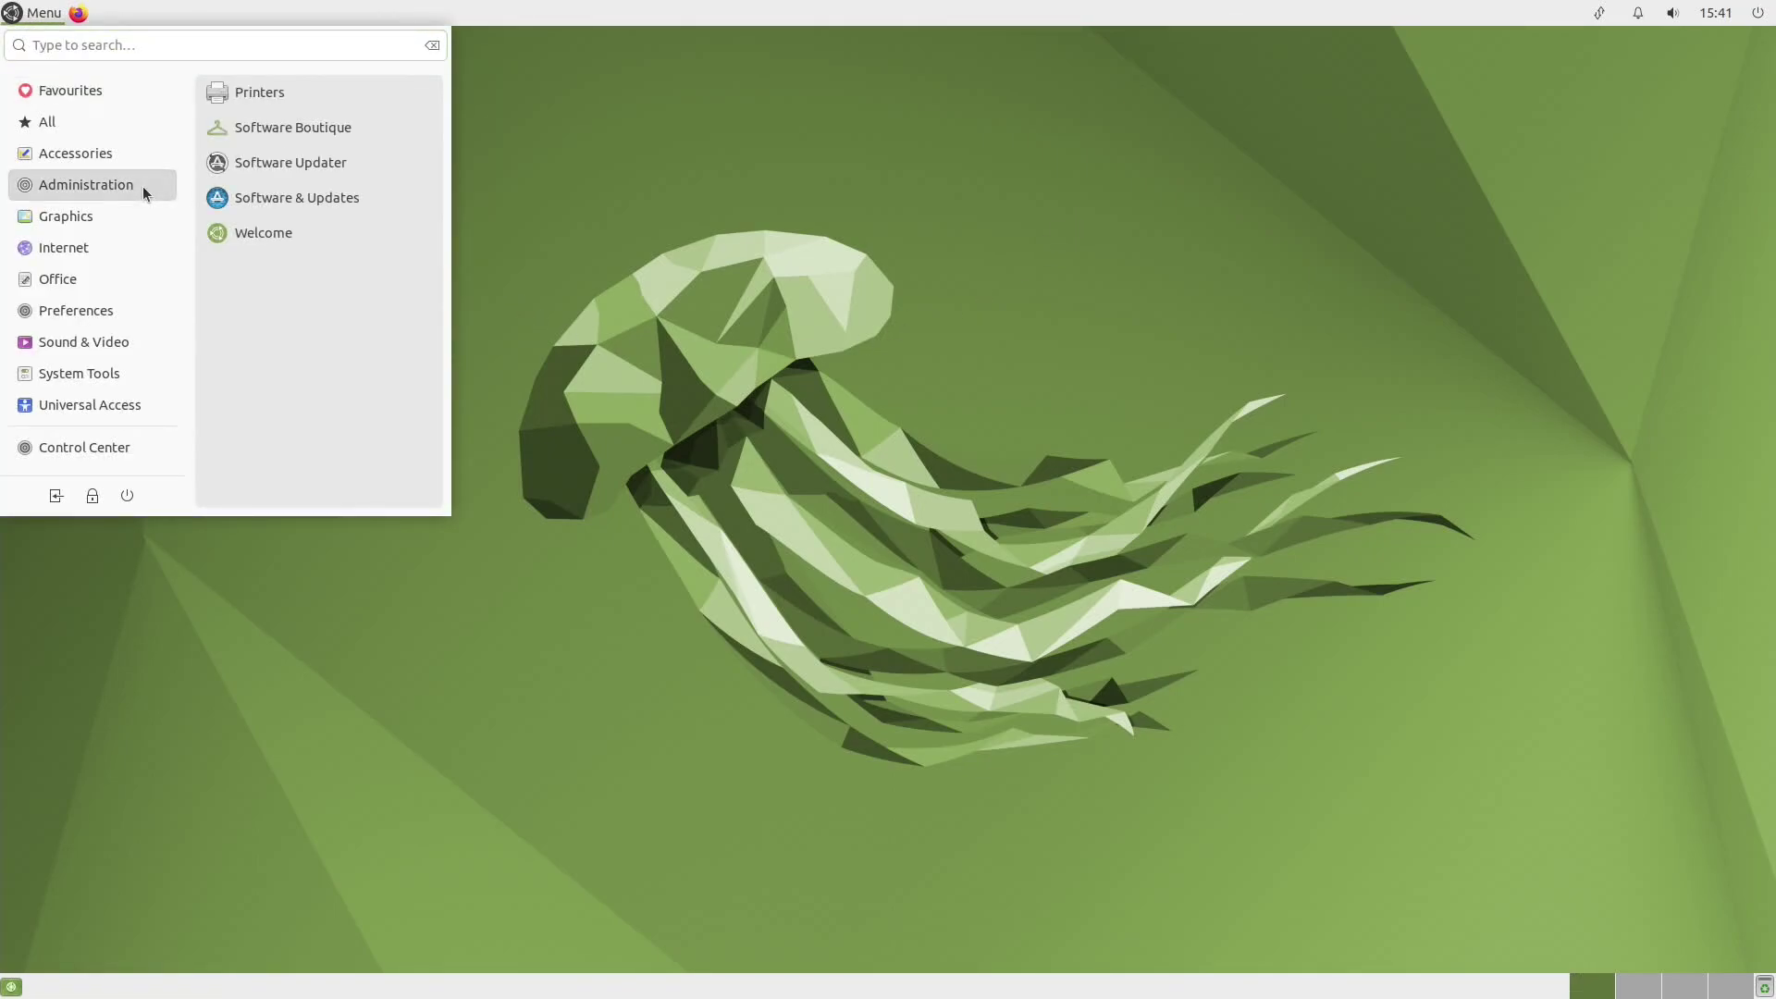
click(313, 137)
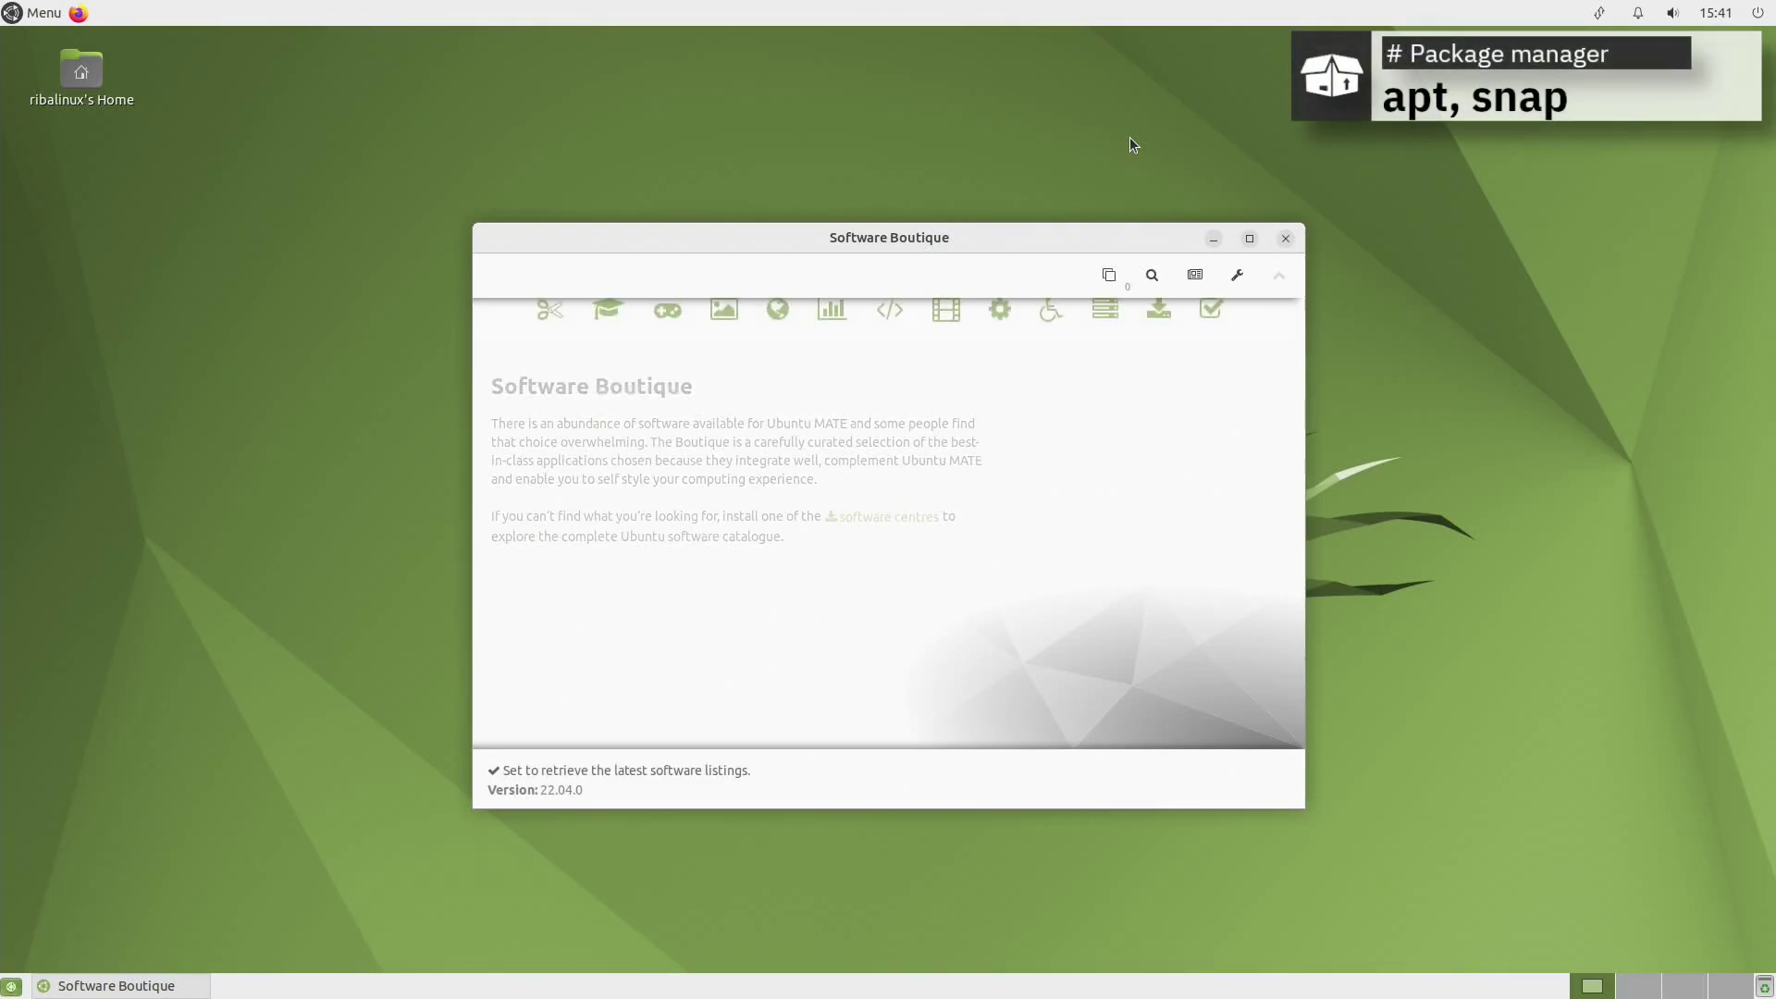
click(945, 327)
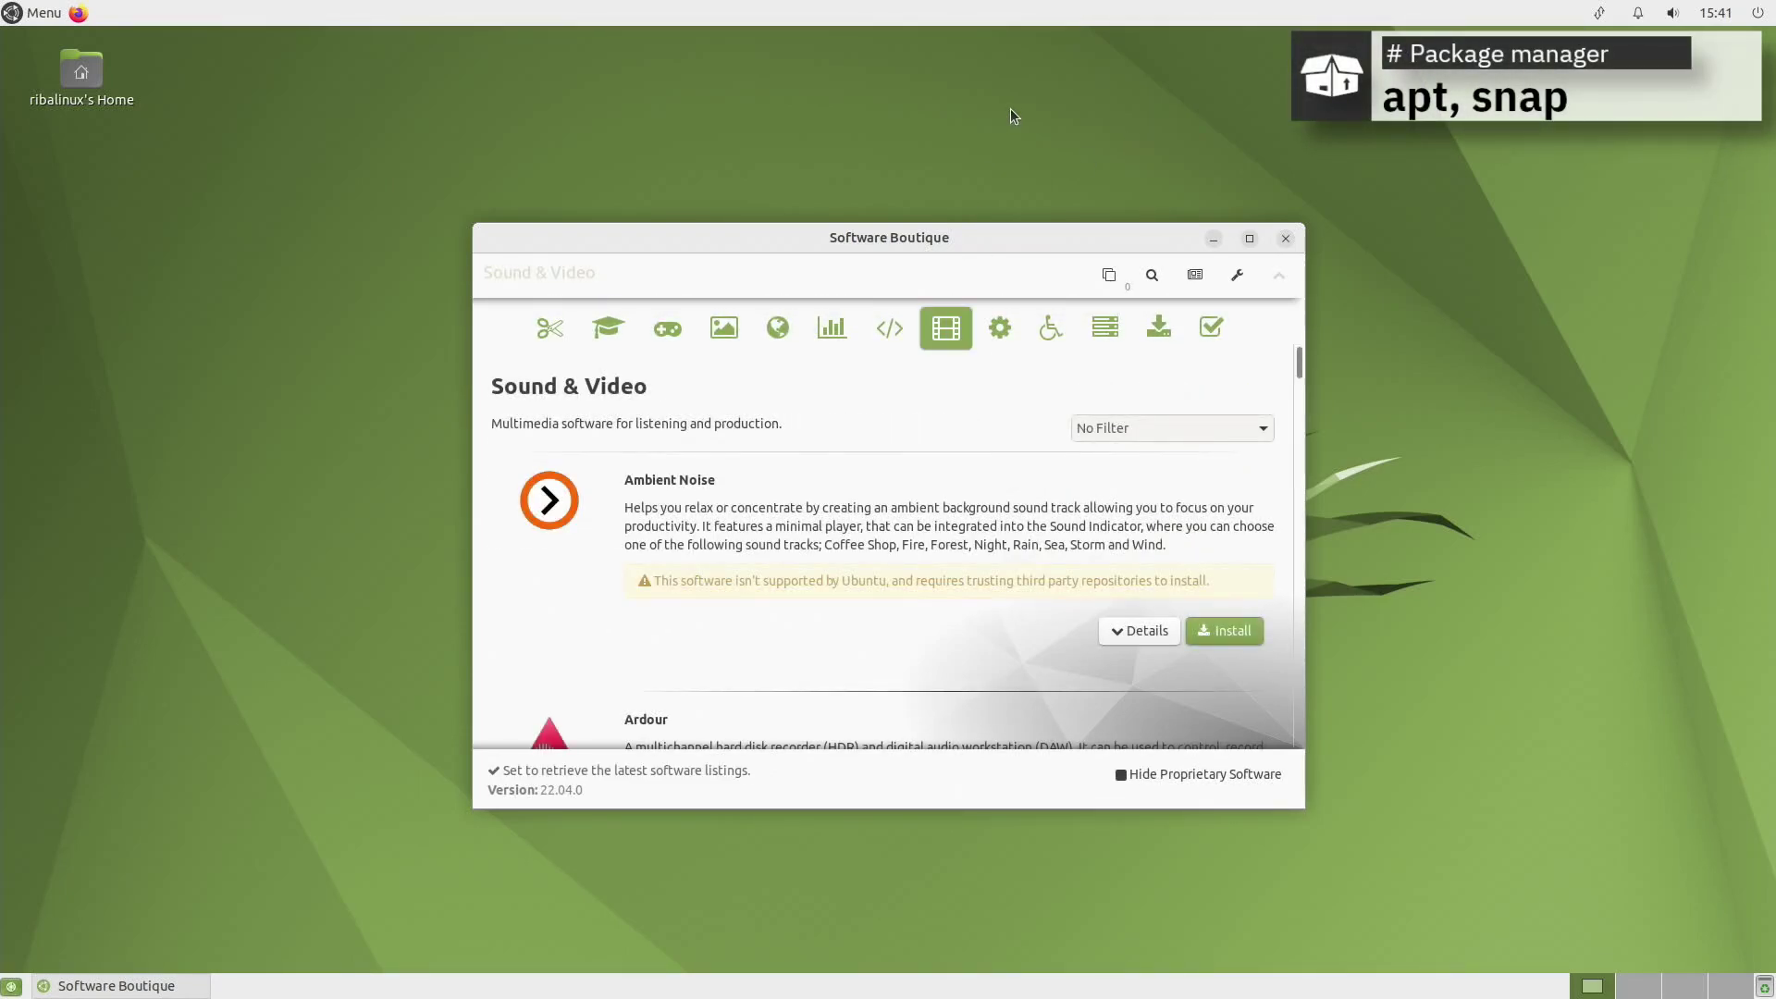
click(1285, 237)
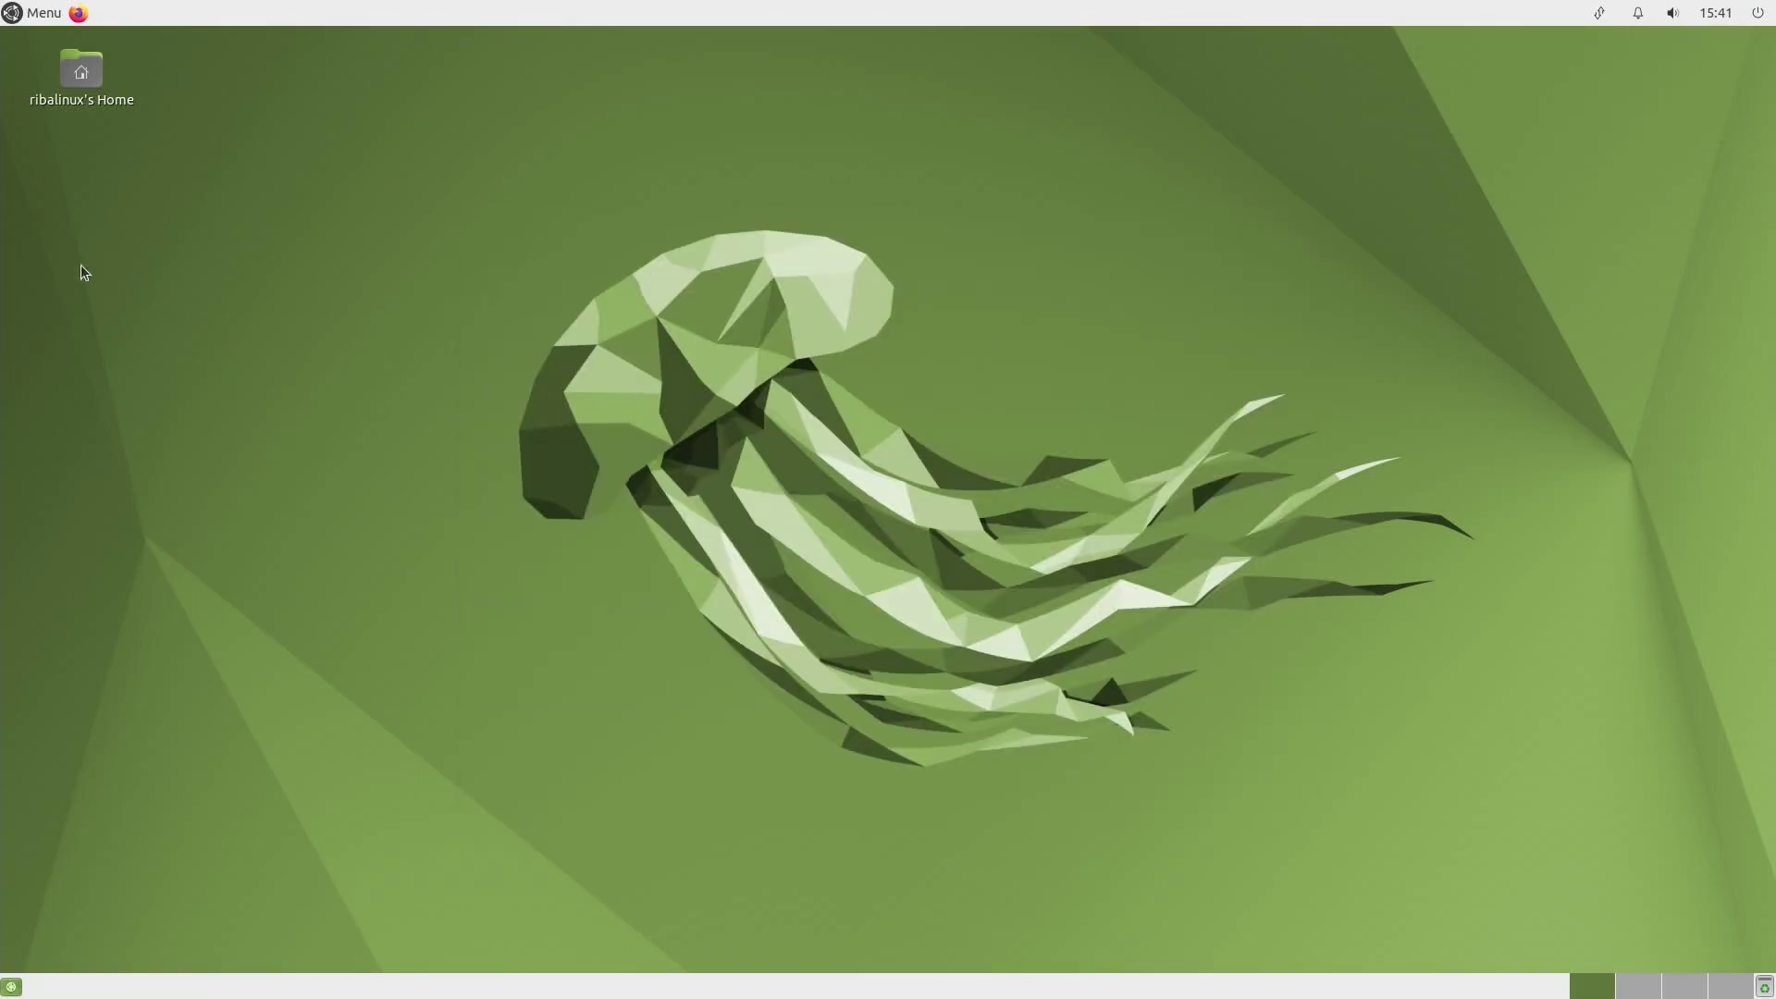
Step: Launch Shotwell from the Graphics applications, view its photo library window, and close it
click(28, 22)
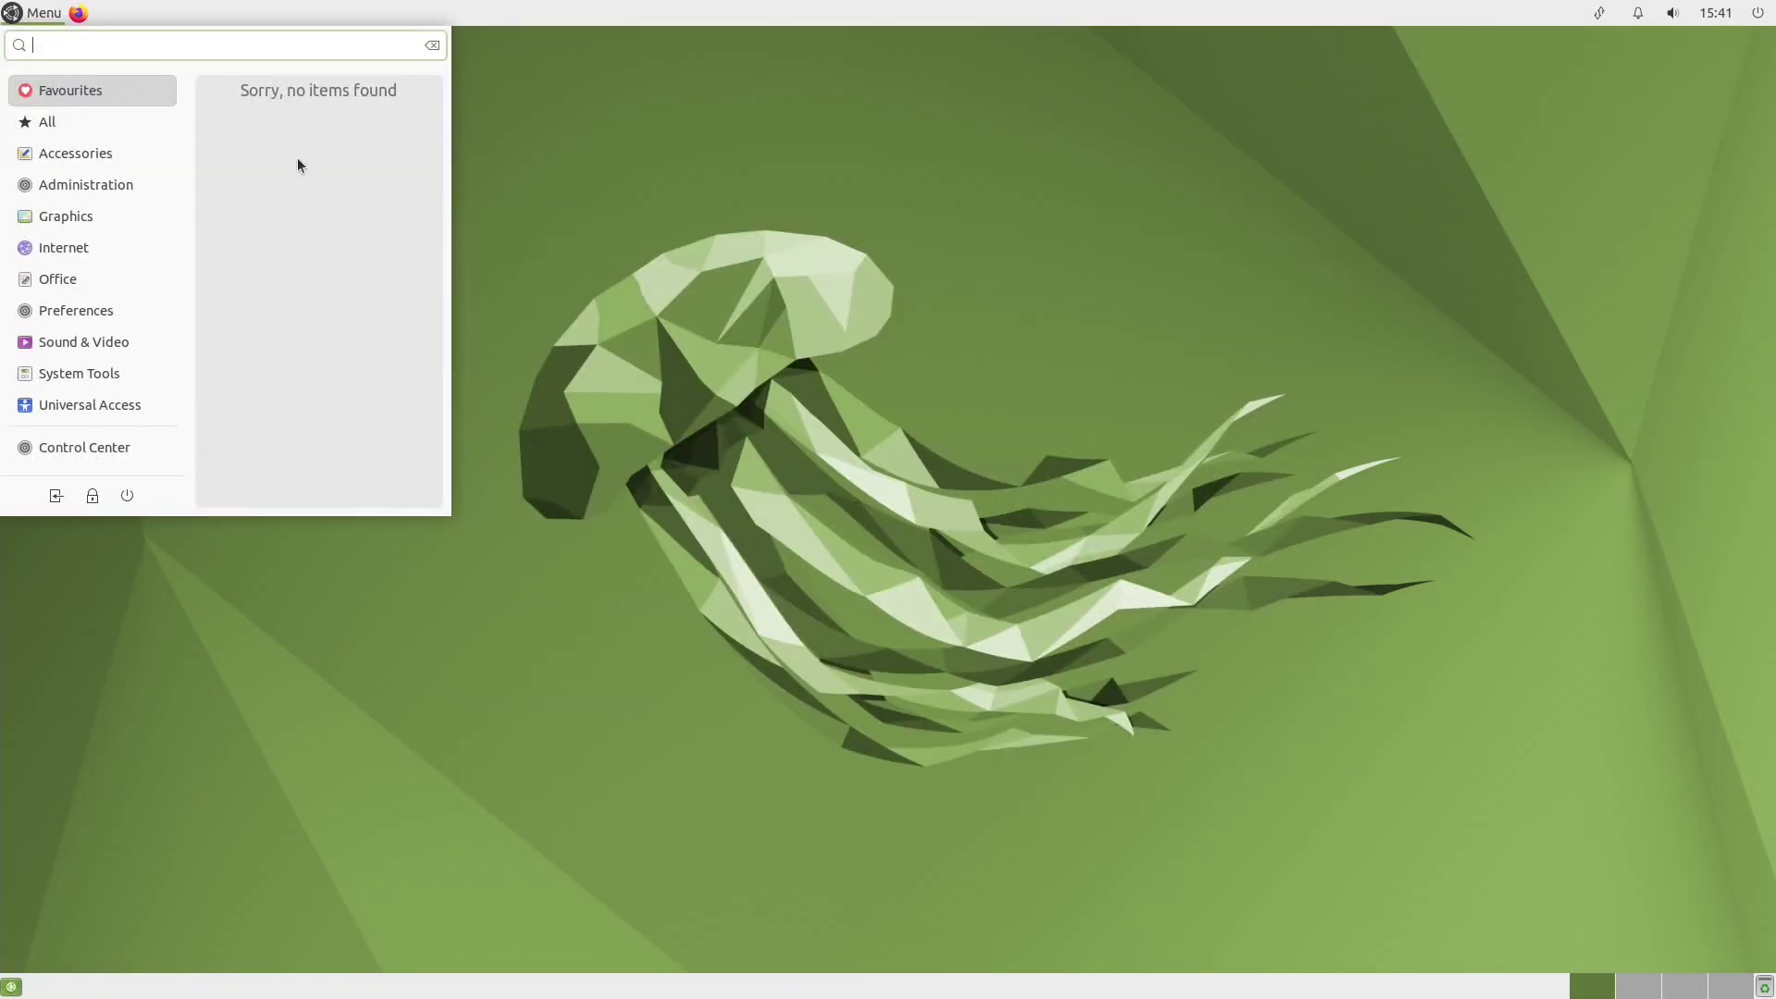
click(145, 226)
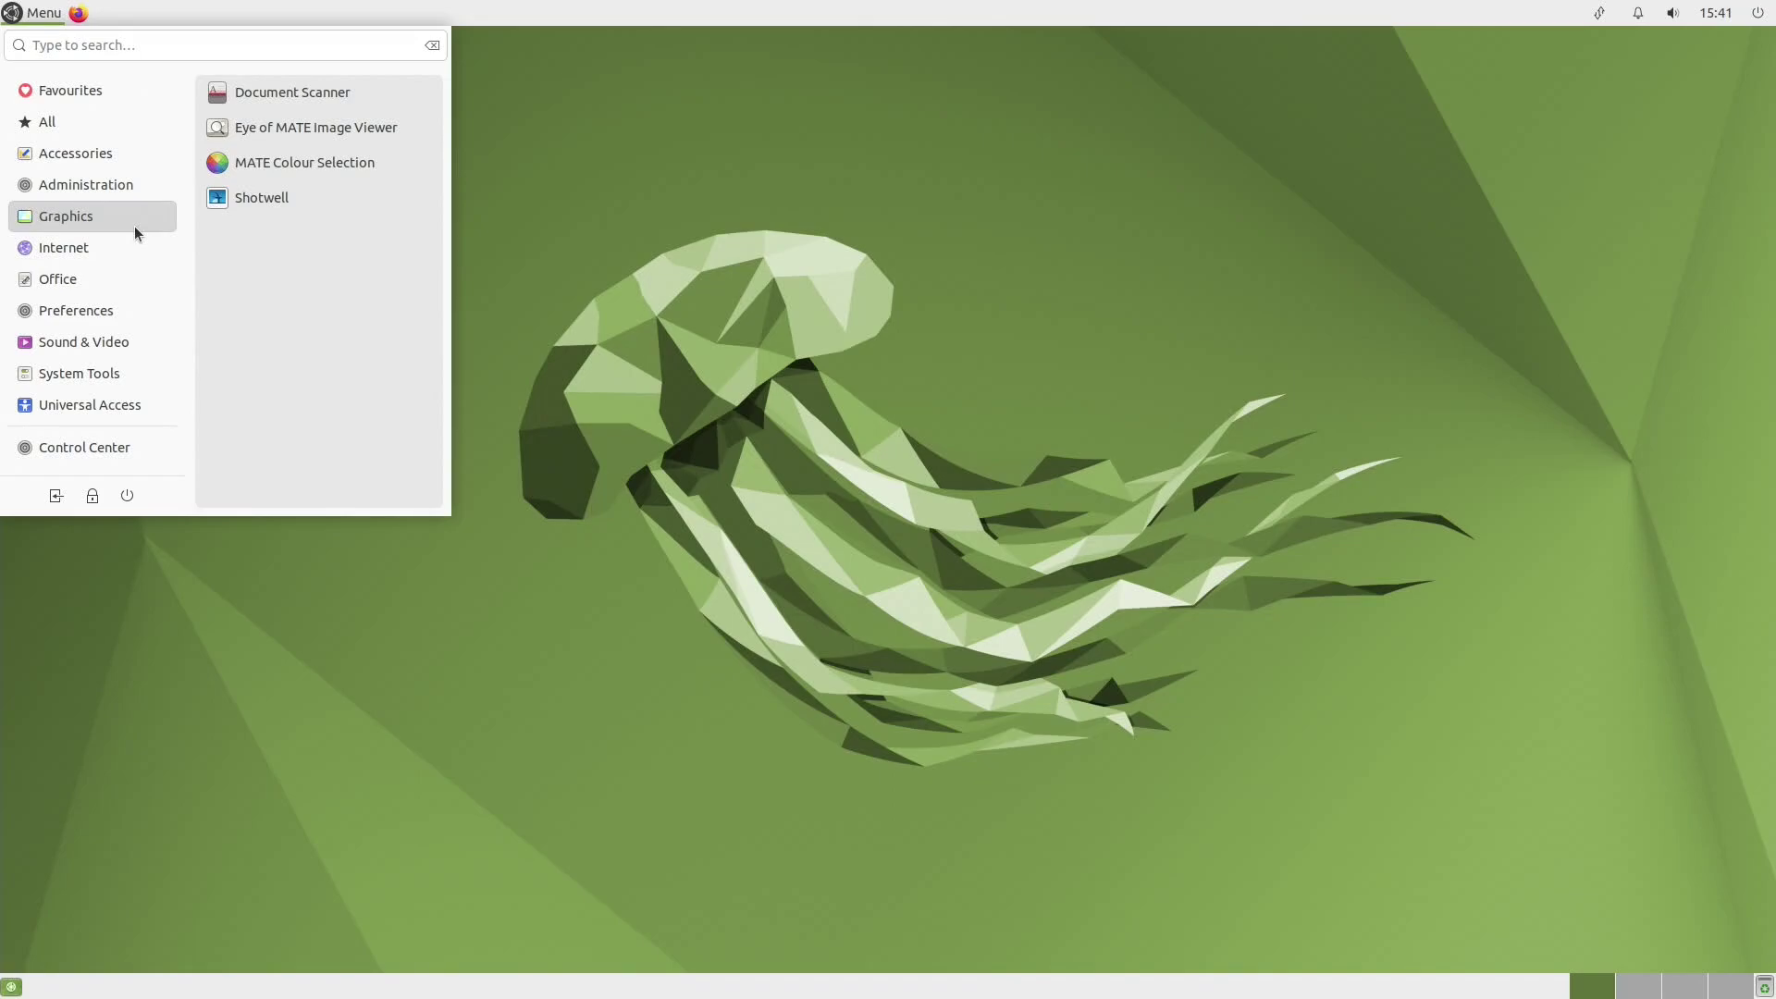
click(241, 207)
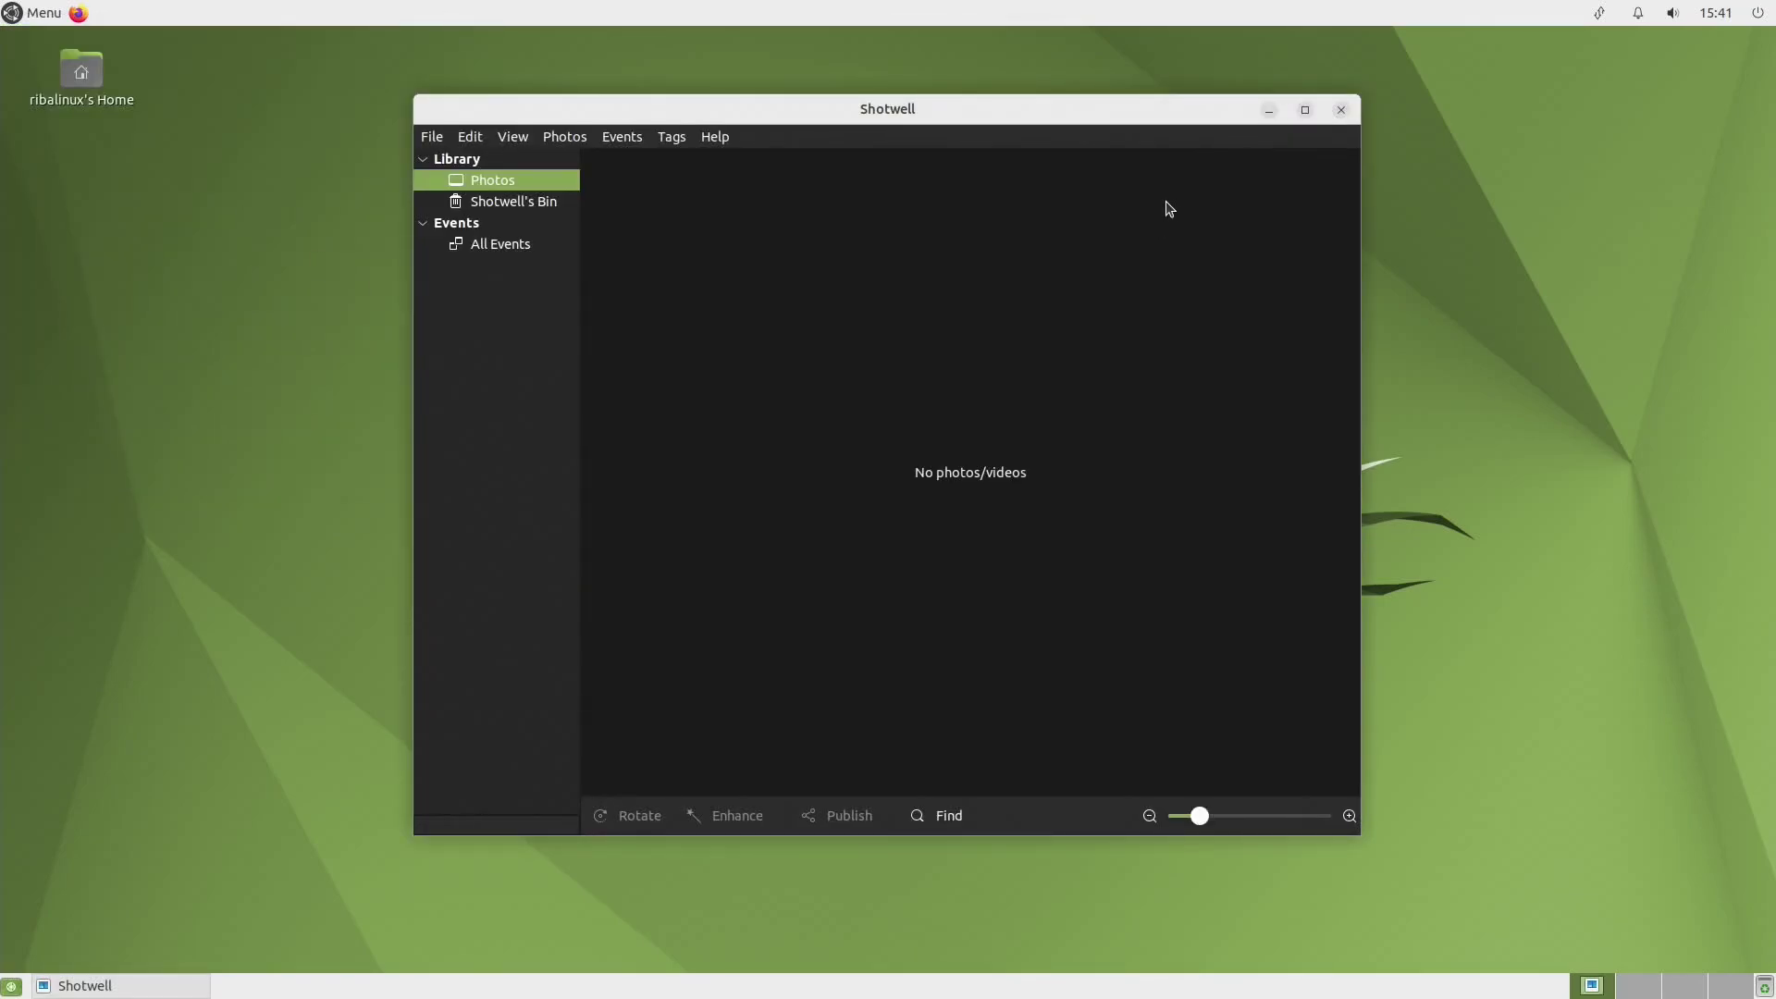
click(1341, 109)
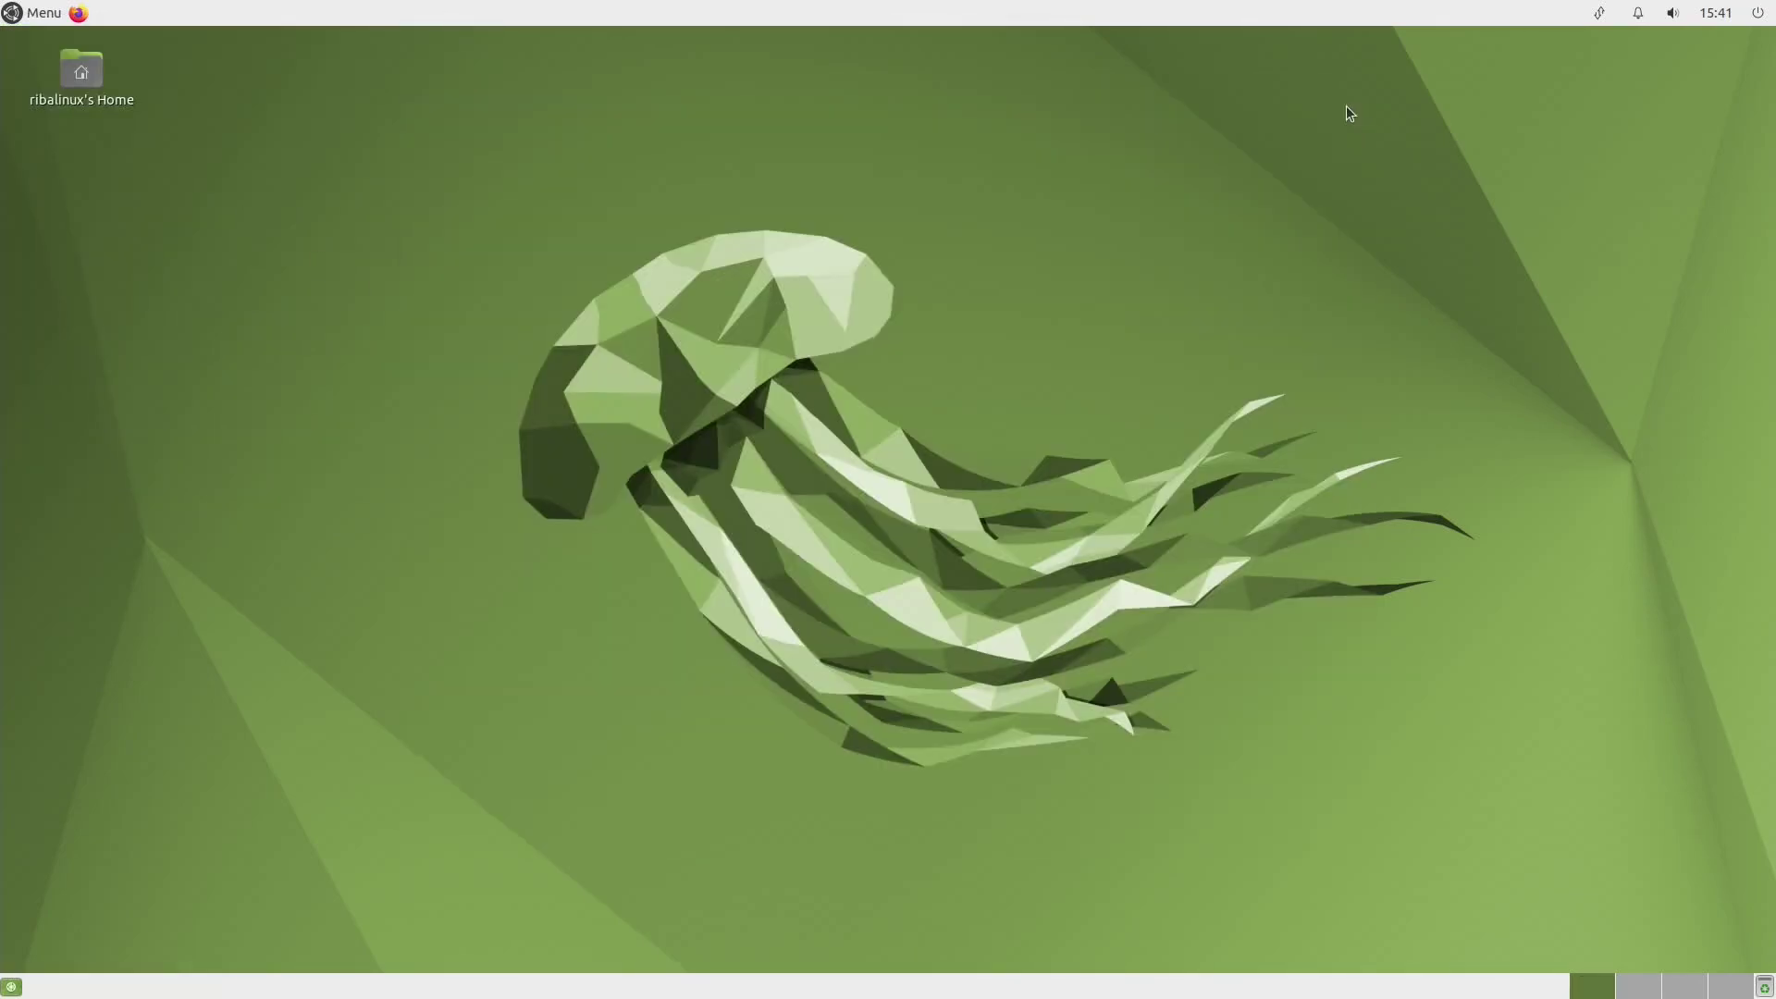
Step: Launch Firefox Web Browser from the Internet applications, view its start page, and close it
click(18, 16)
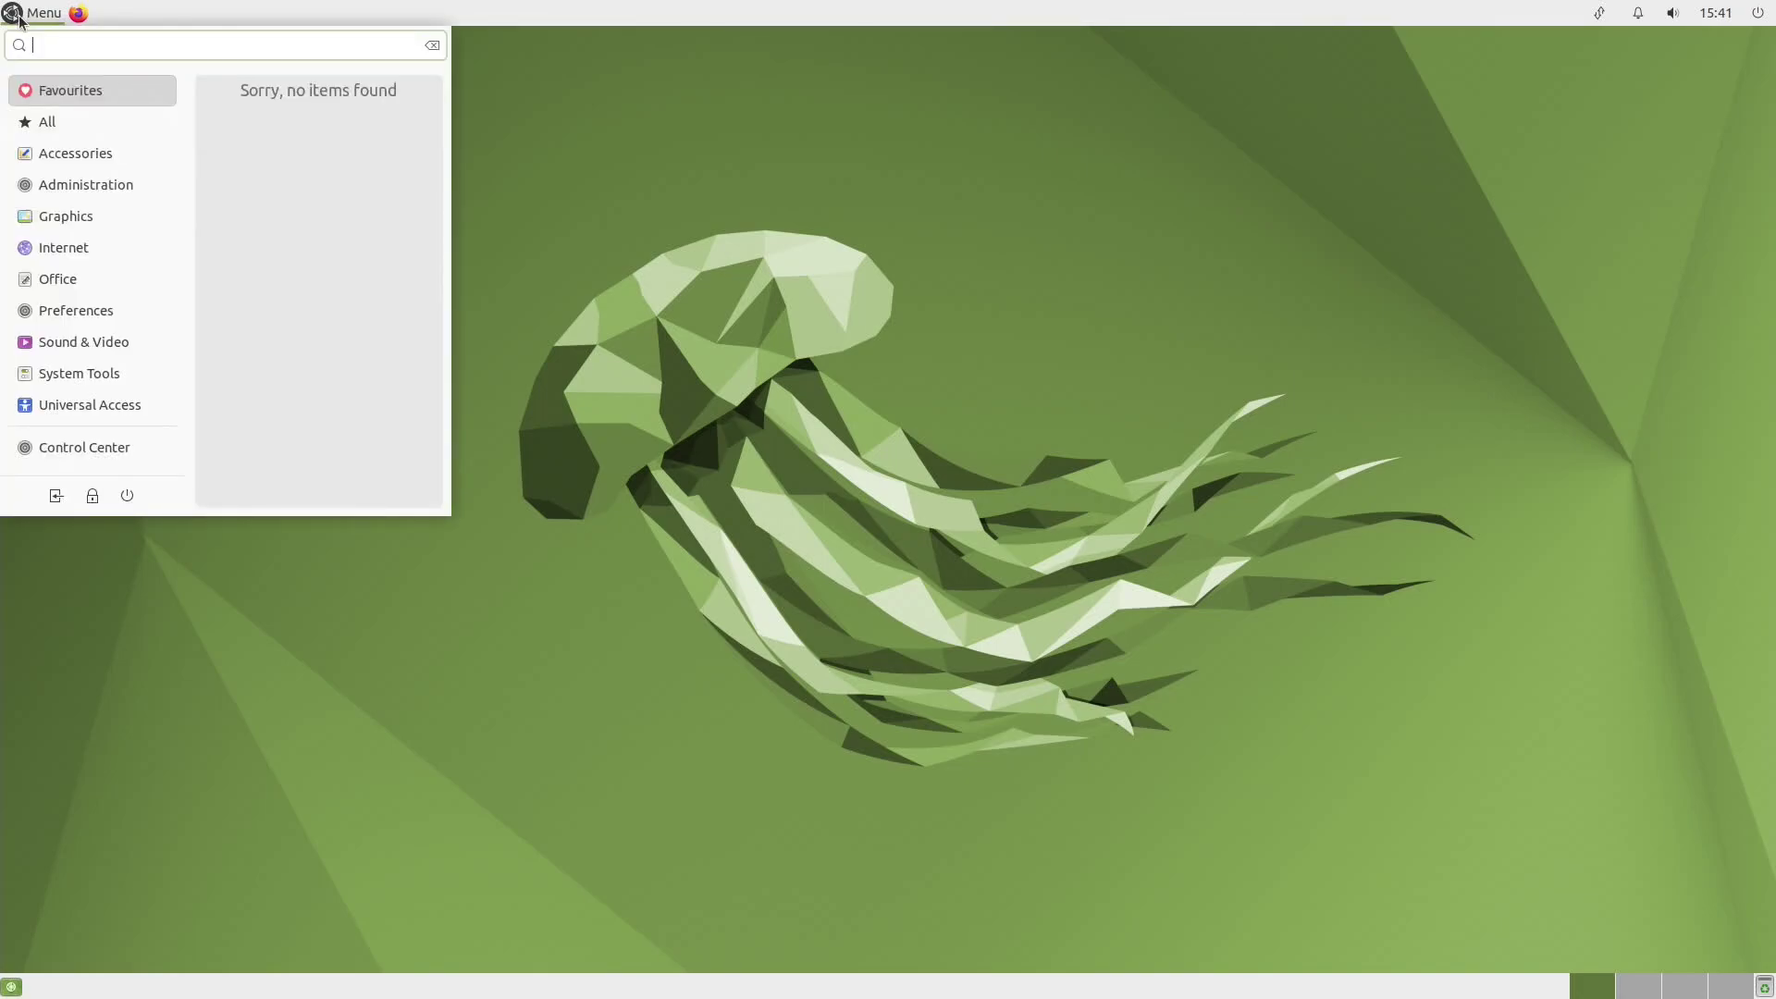
click(137, 257)
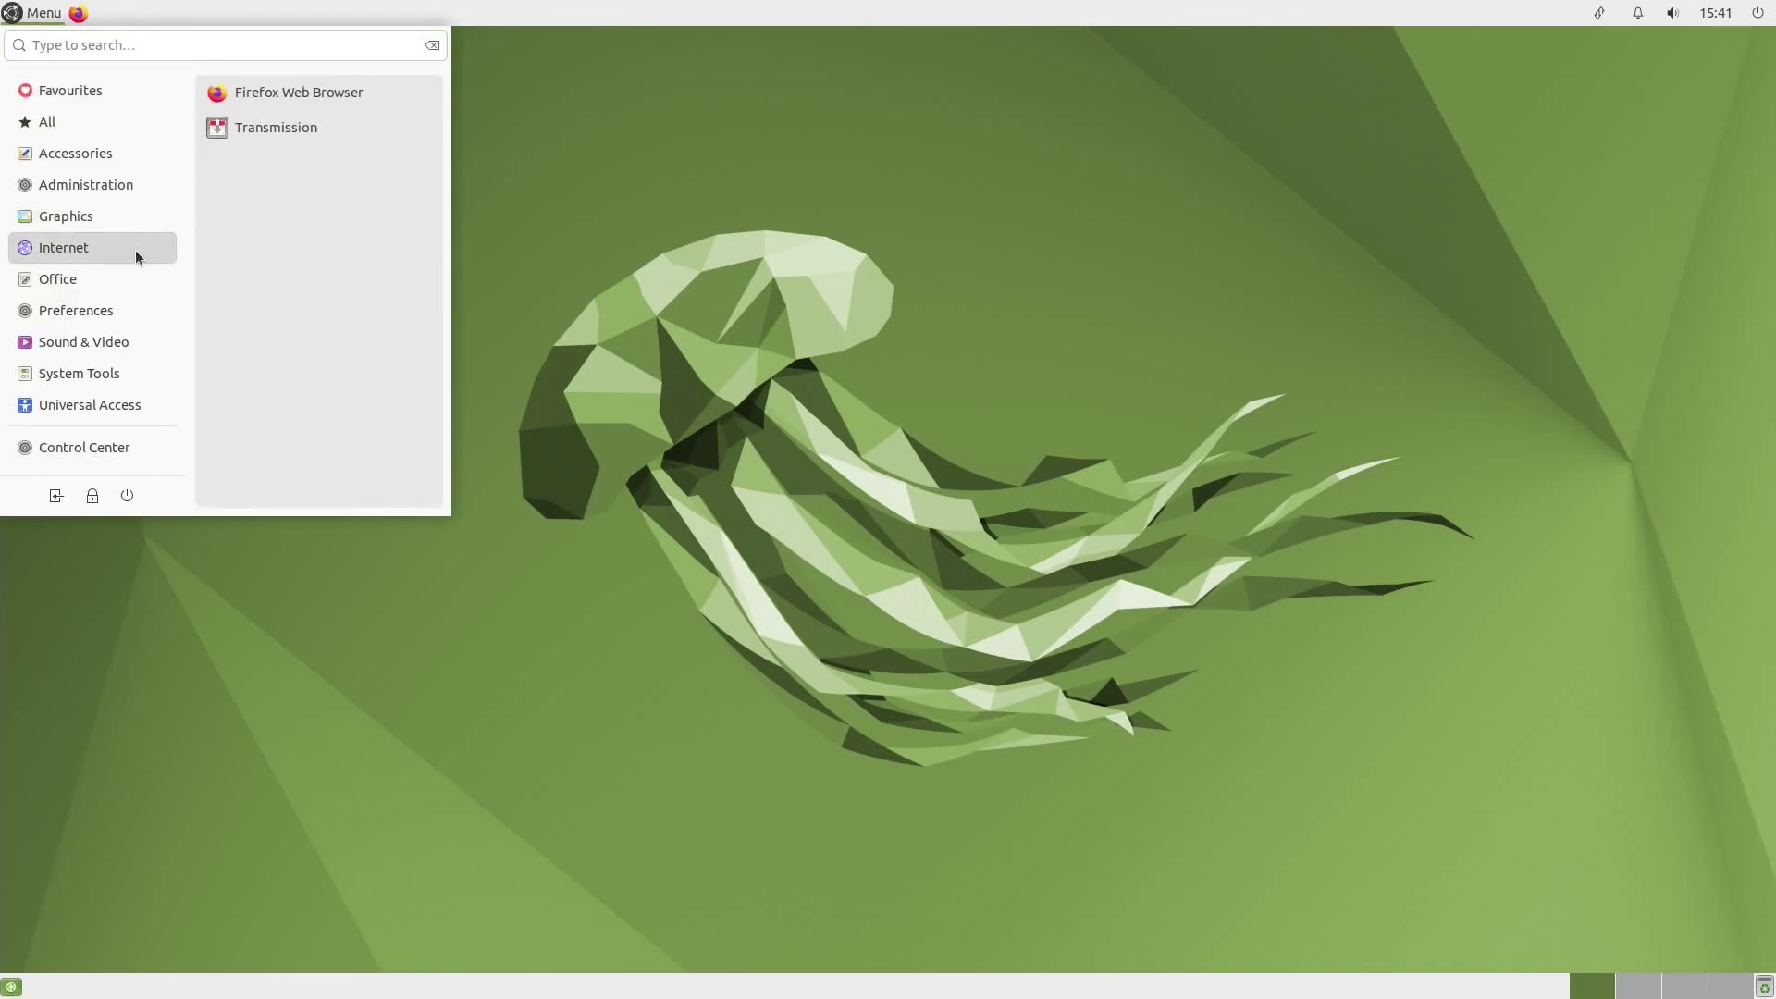
click(331, 104)
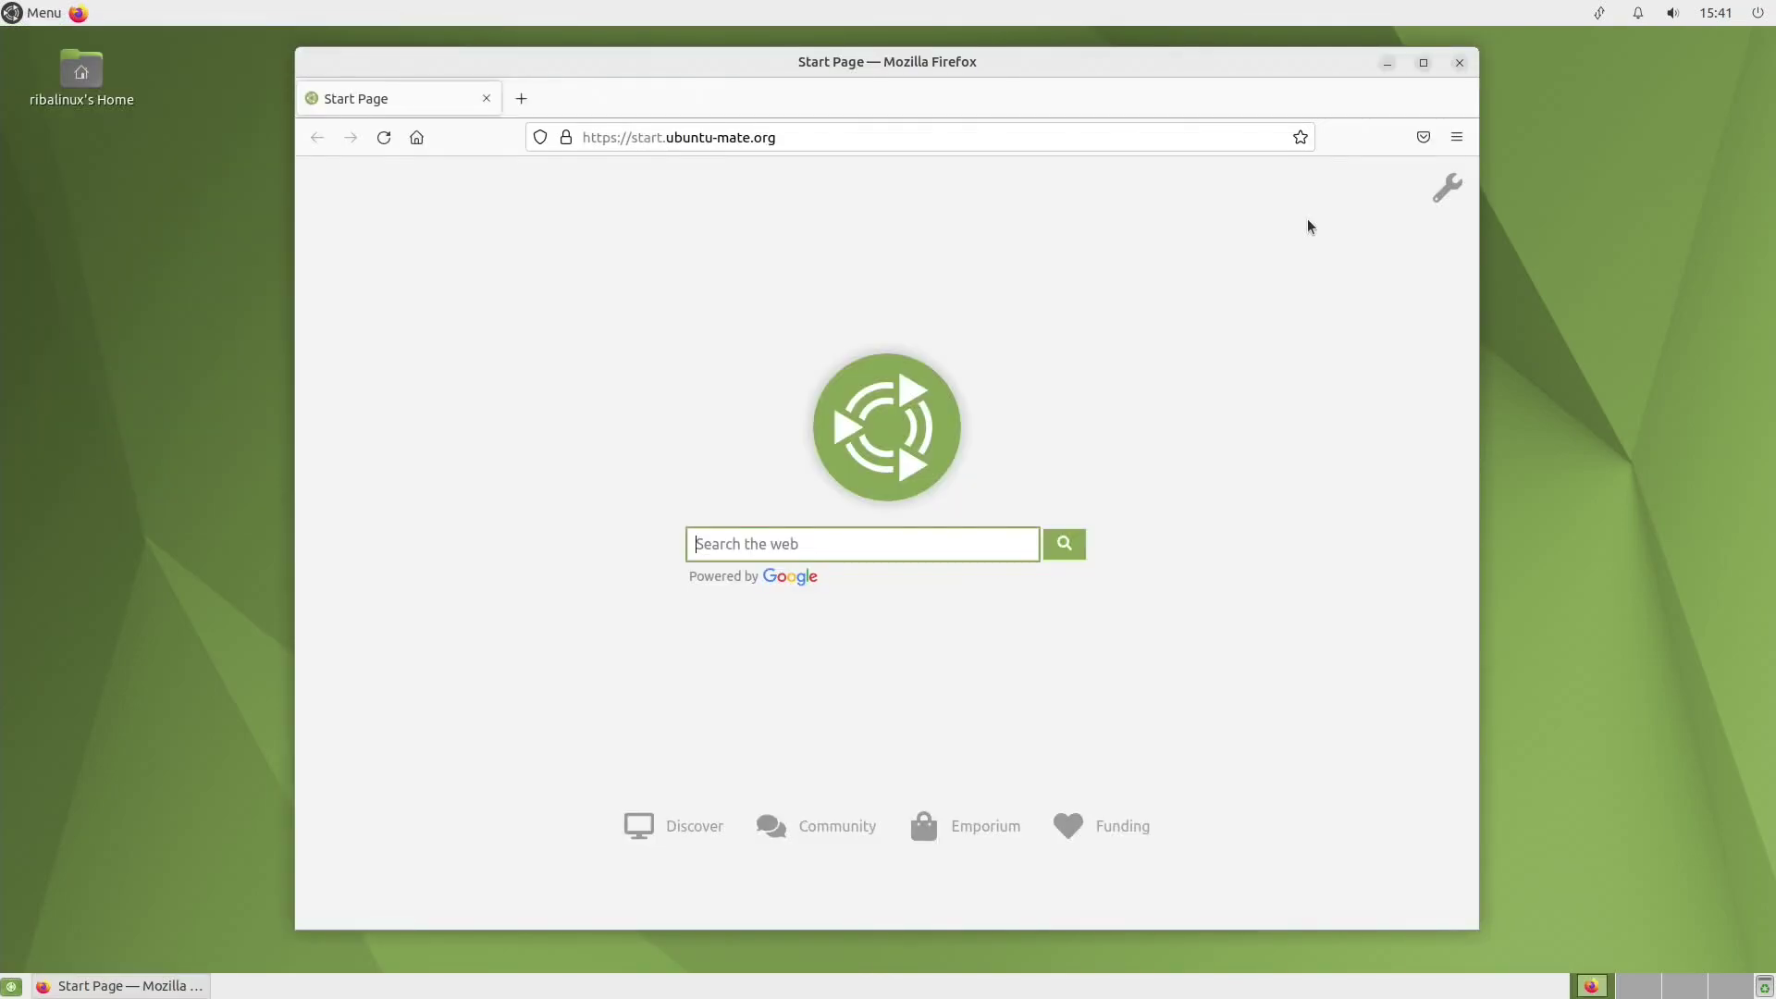
click(1459, 62)
Step: Launch LibreOffice Writer from the Office applications, view its blank document window, and close it
click(27, 16)
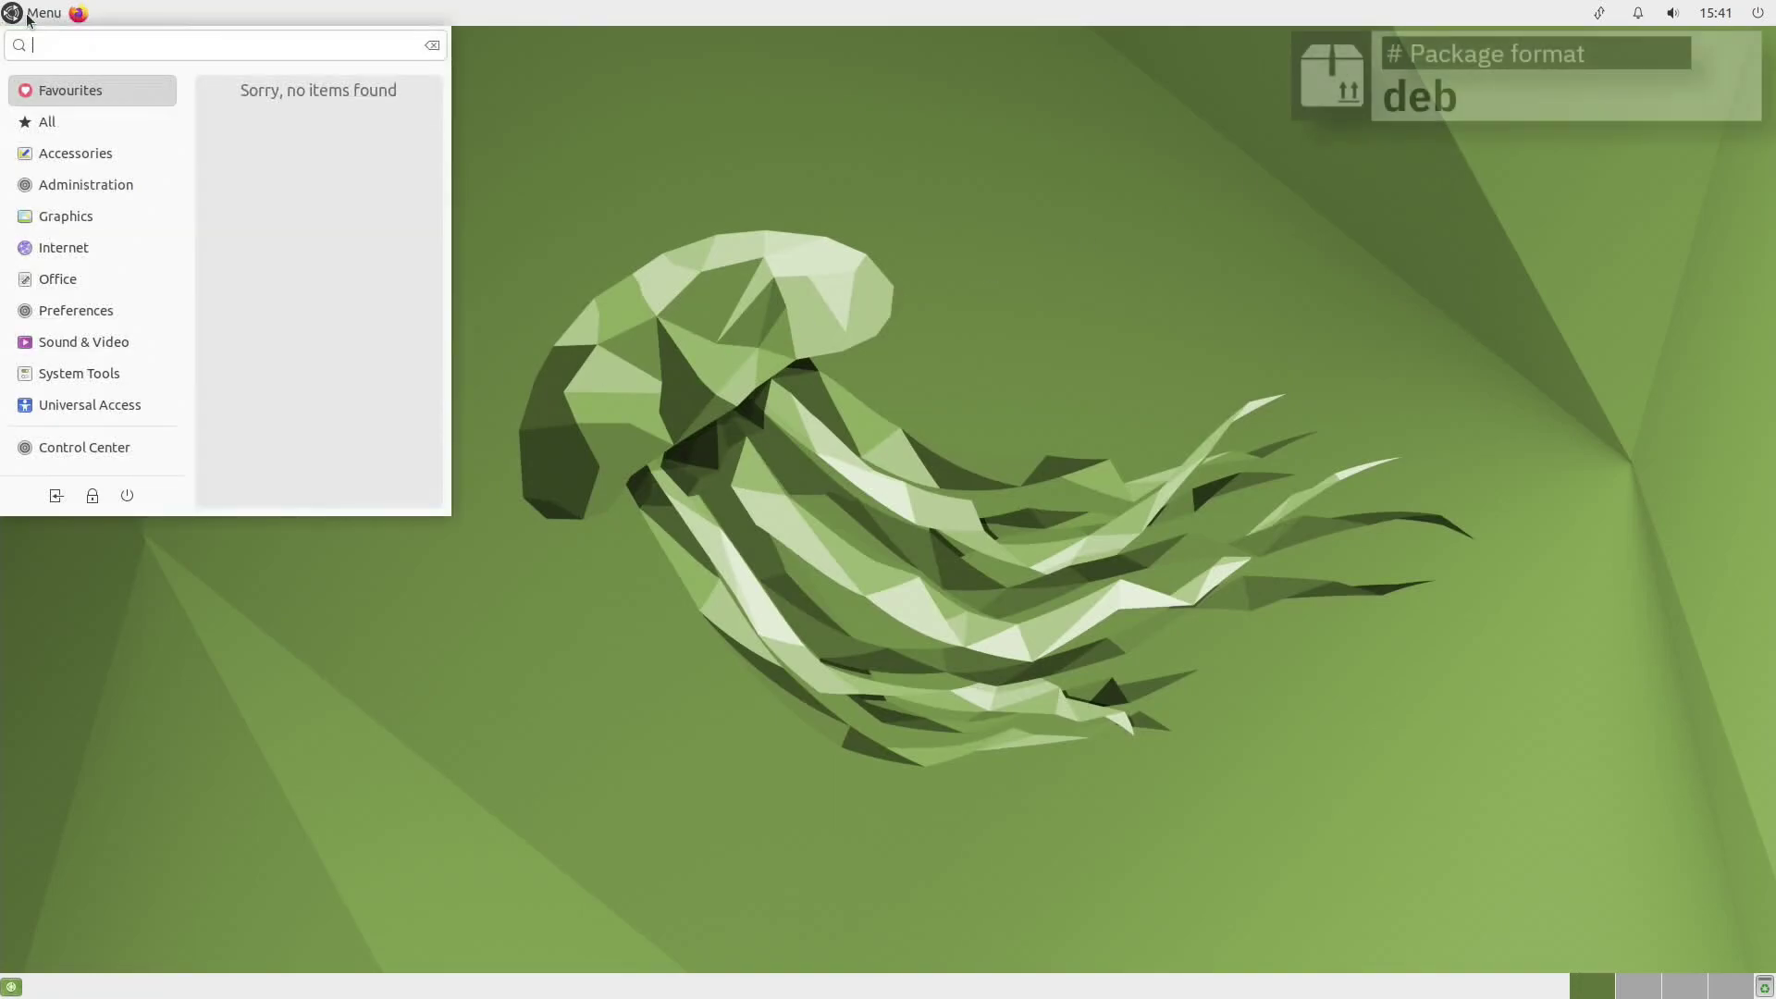
click(123, 292)
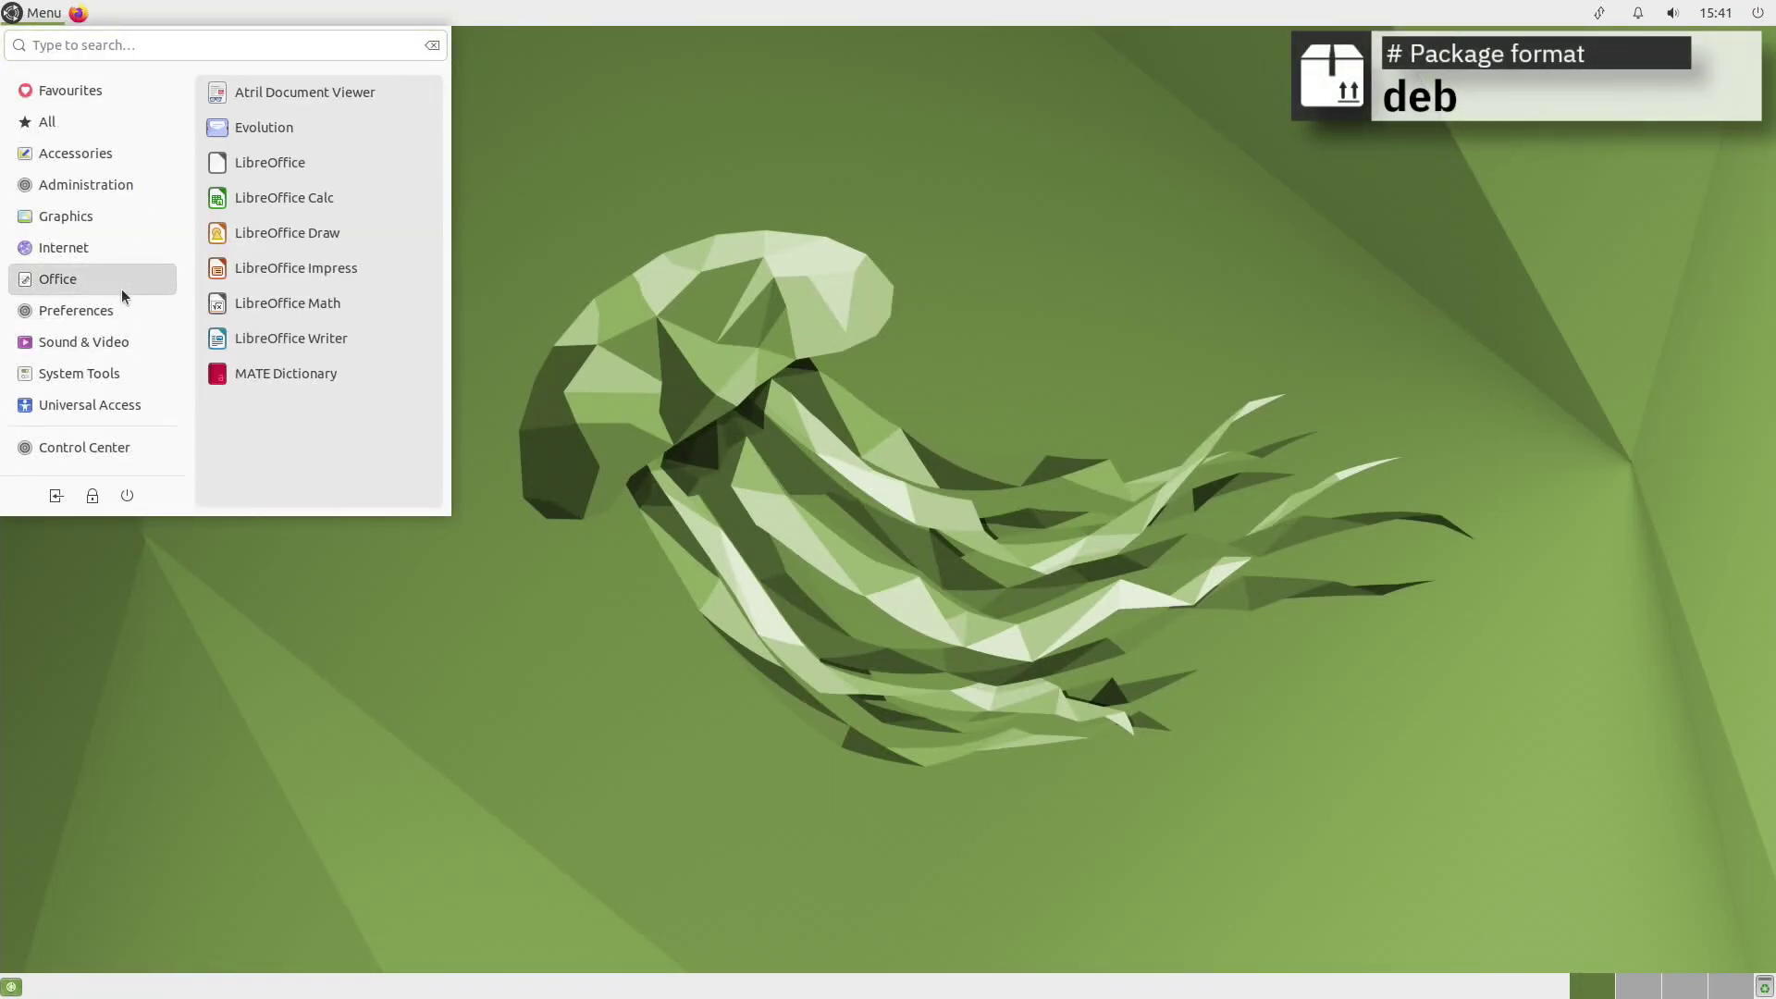
click(269, 335)
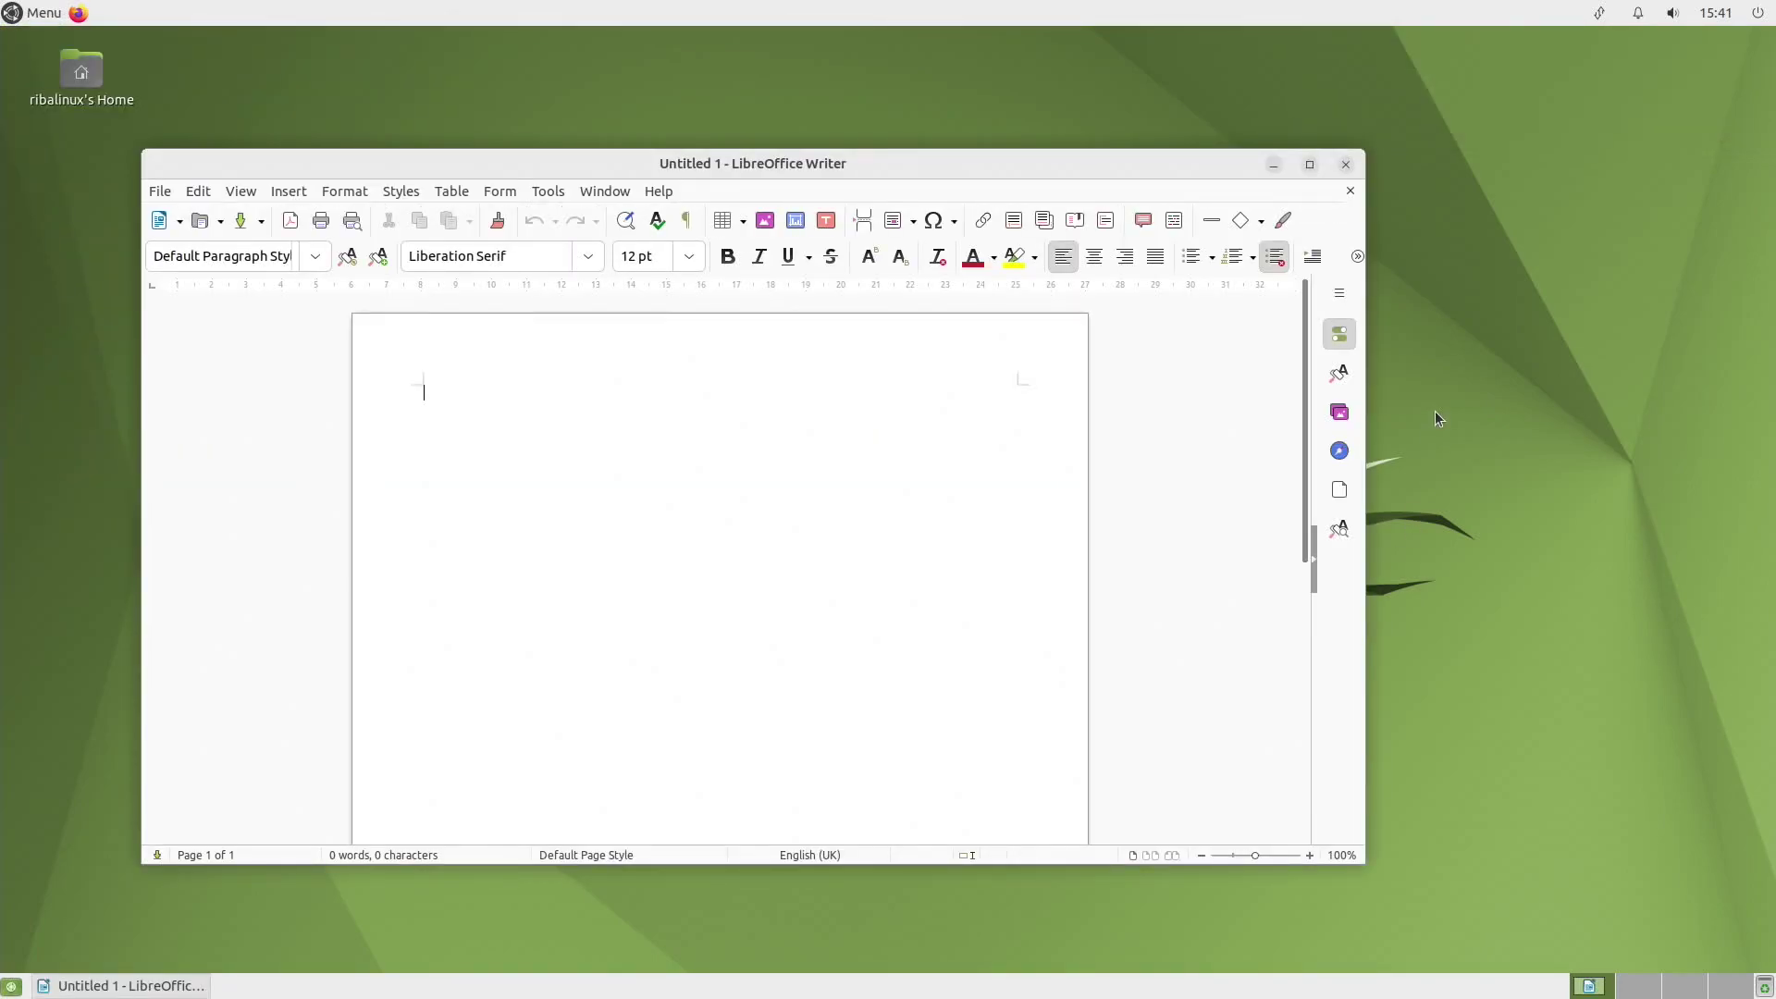
click(1345, 164)
Step: Look through the Preferences applications, launch Startup Applications from them to view the startup programs, and close it
click(11, 13)
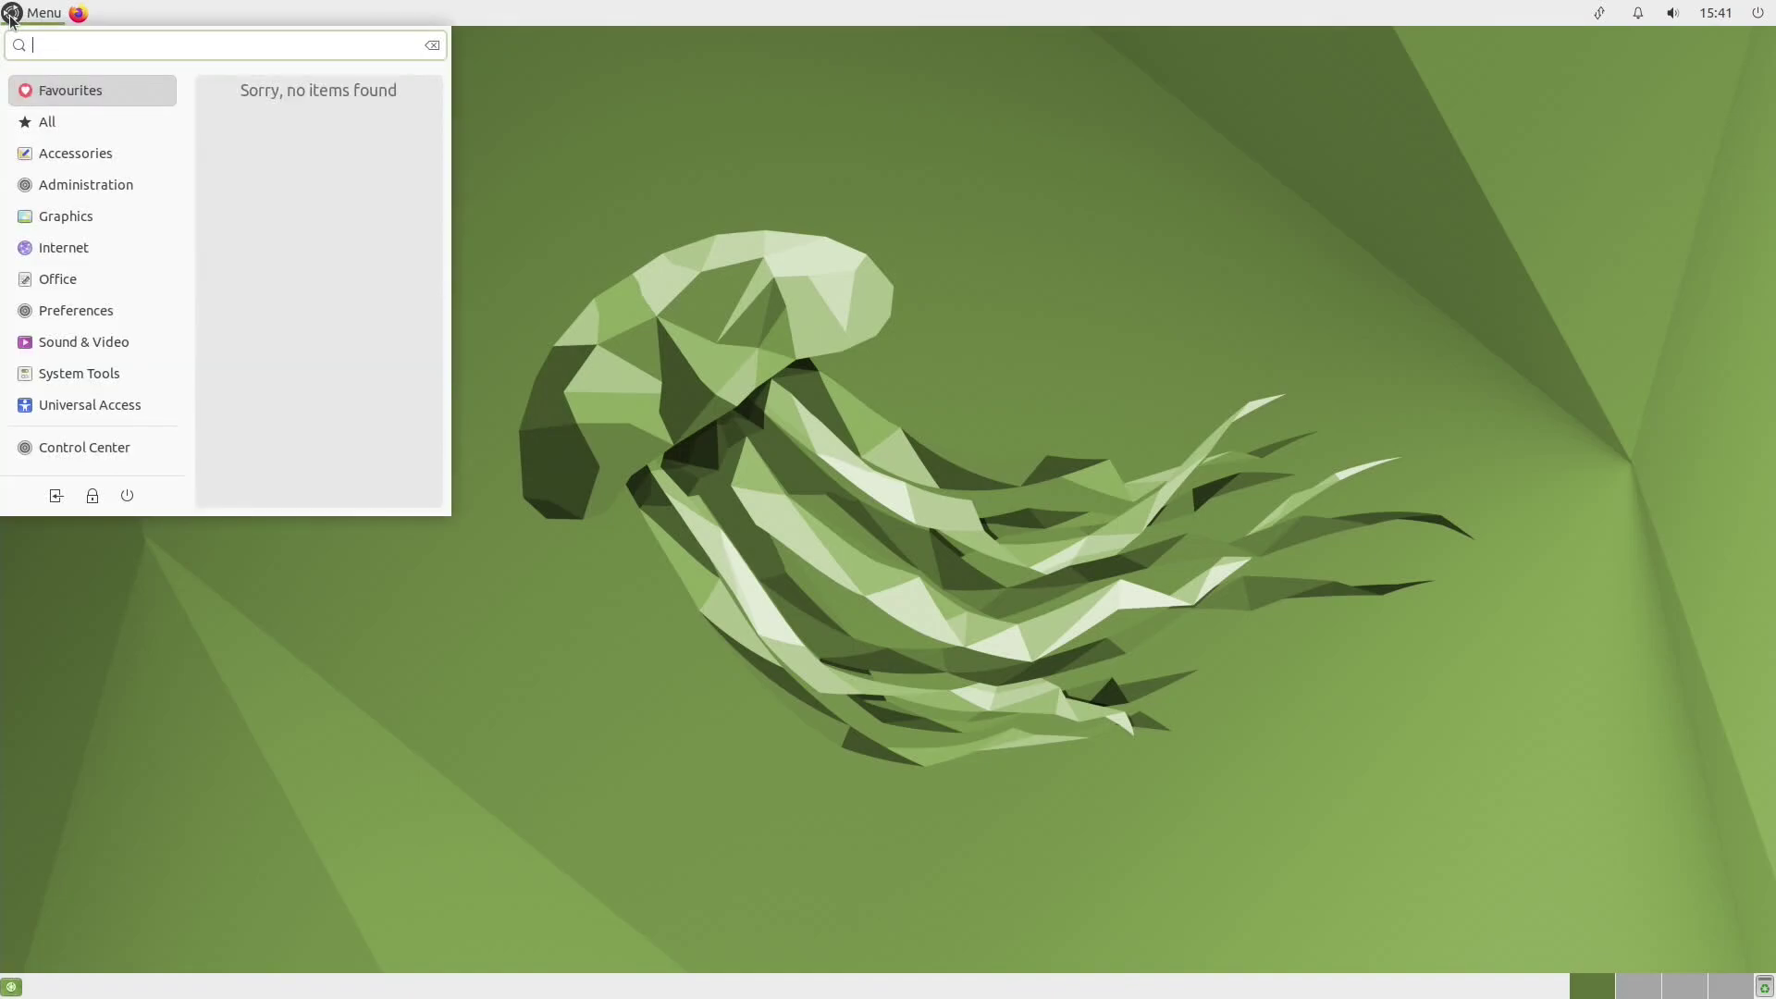
click(120, 305)
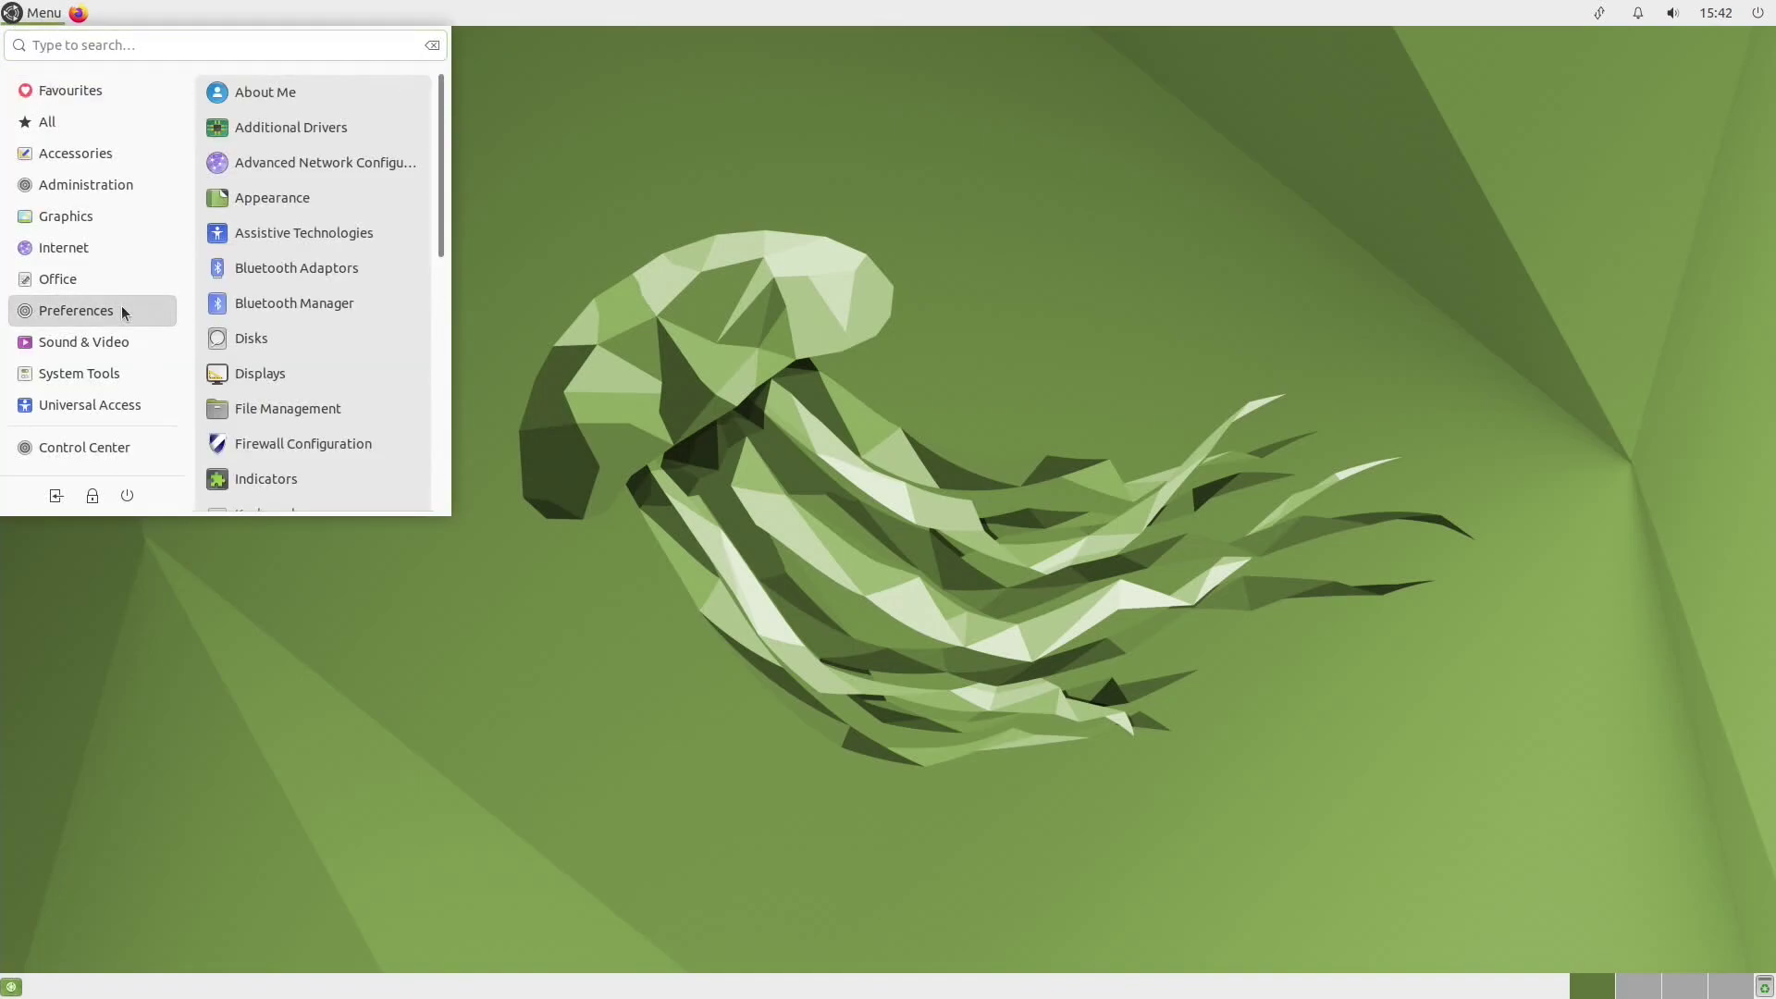
scroll(440, 335, down, 5)
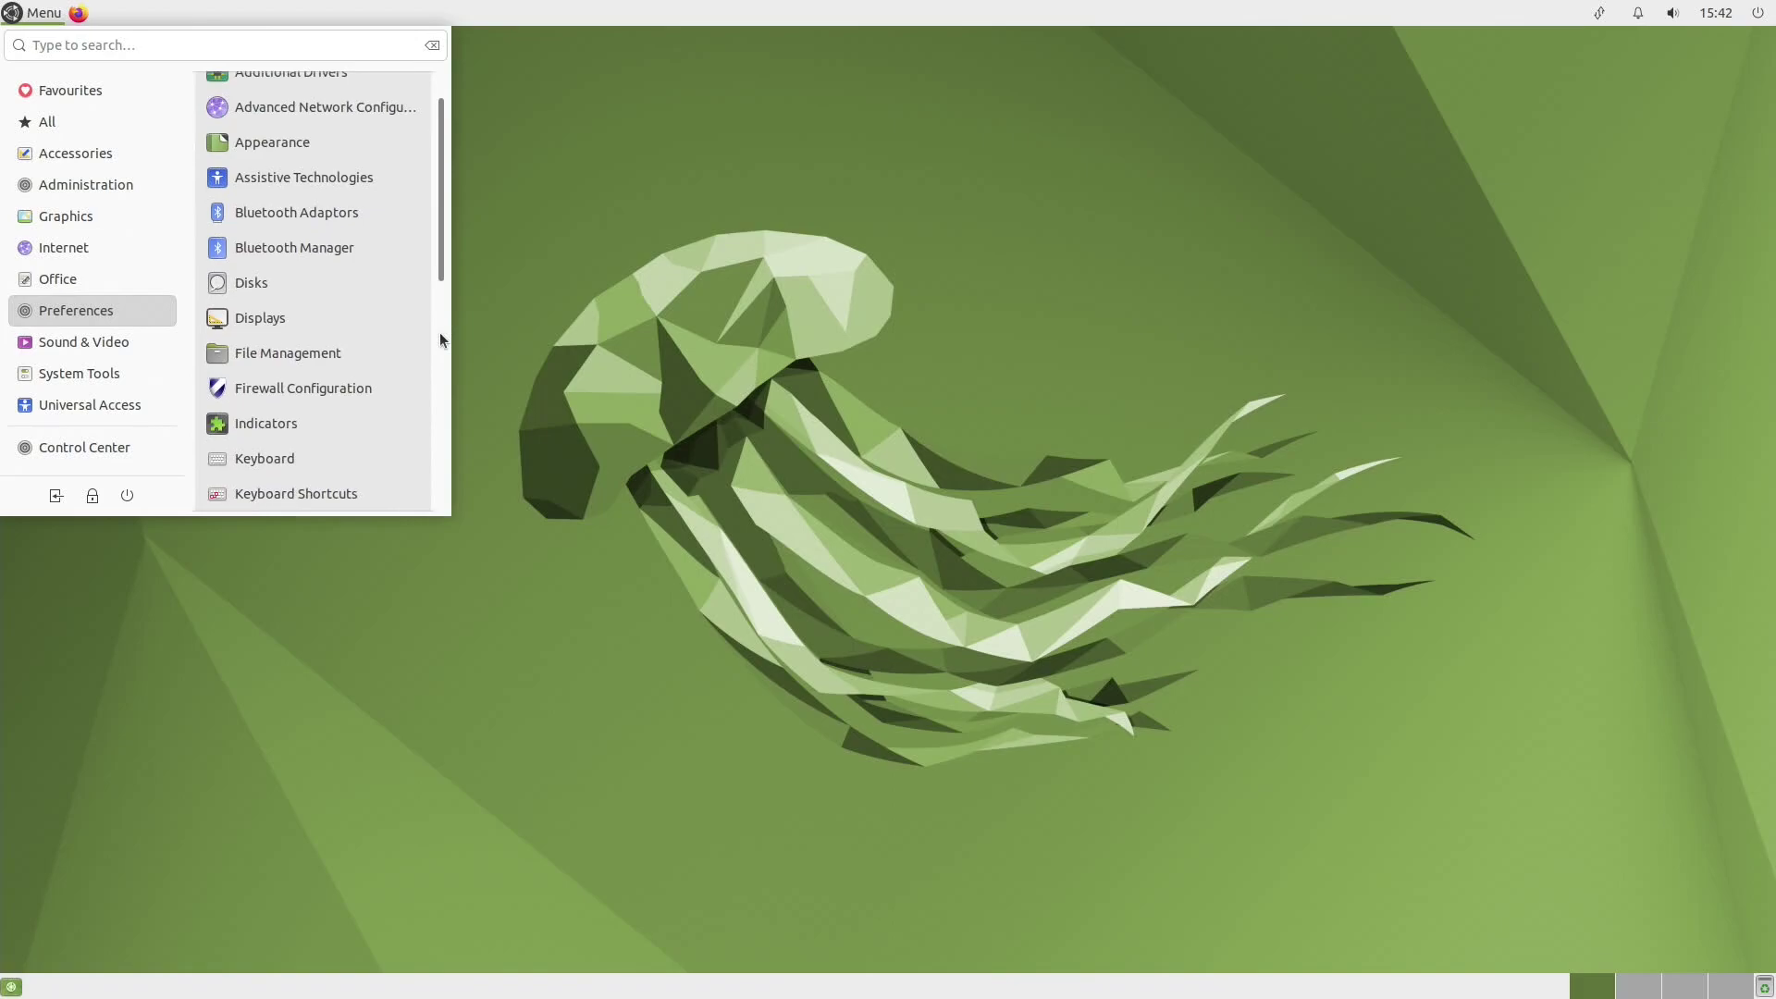
scroll(440, 335, down, 5)
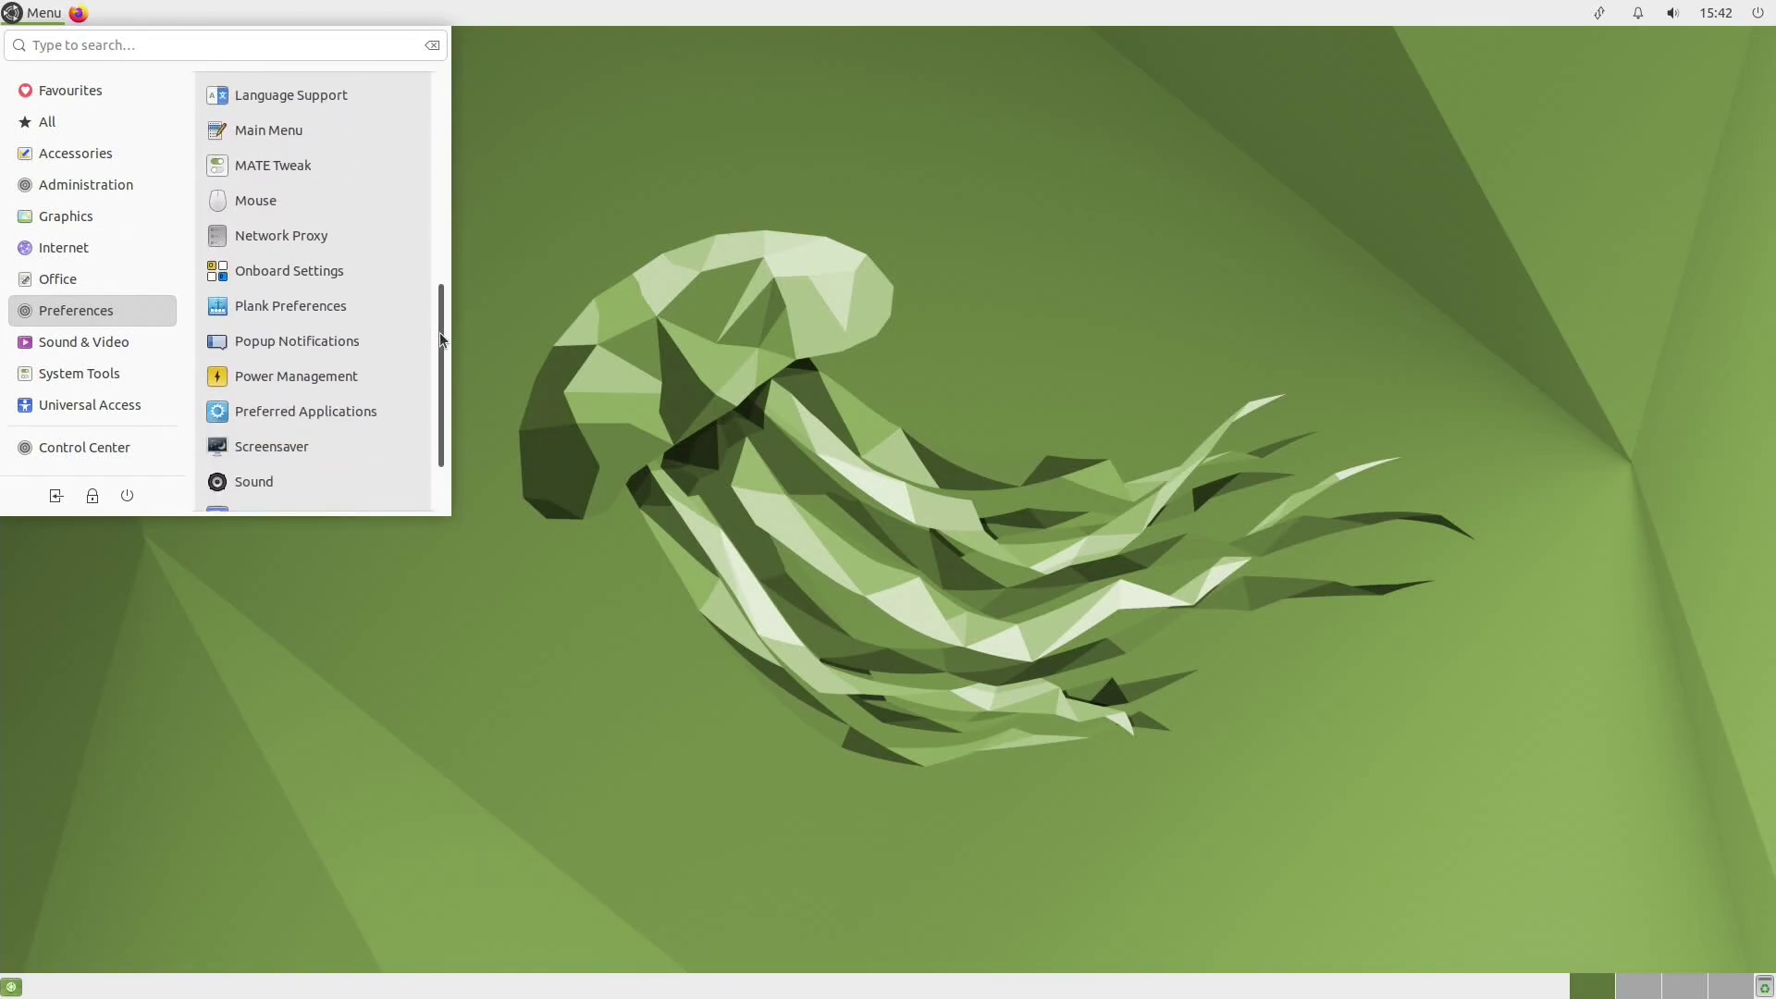
click(363, 416)
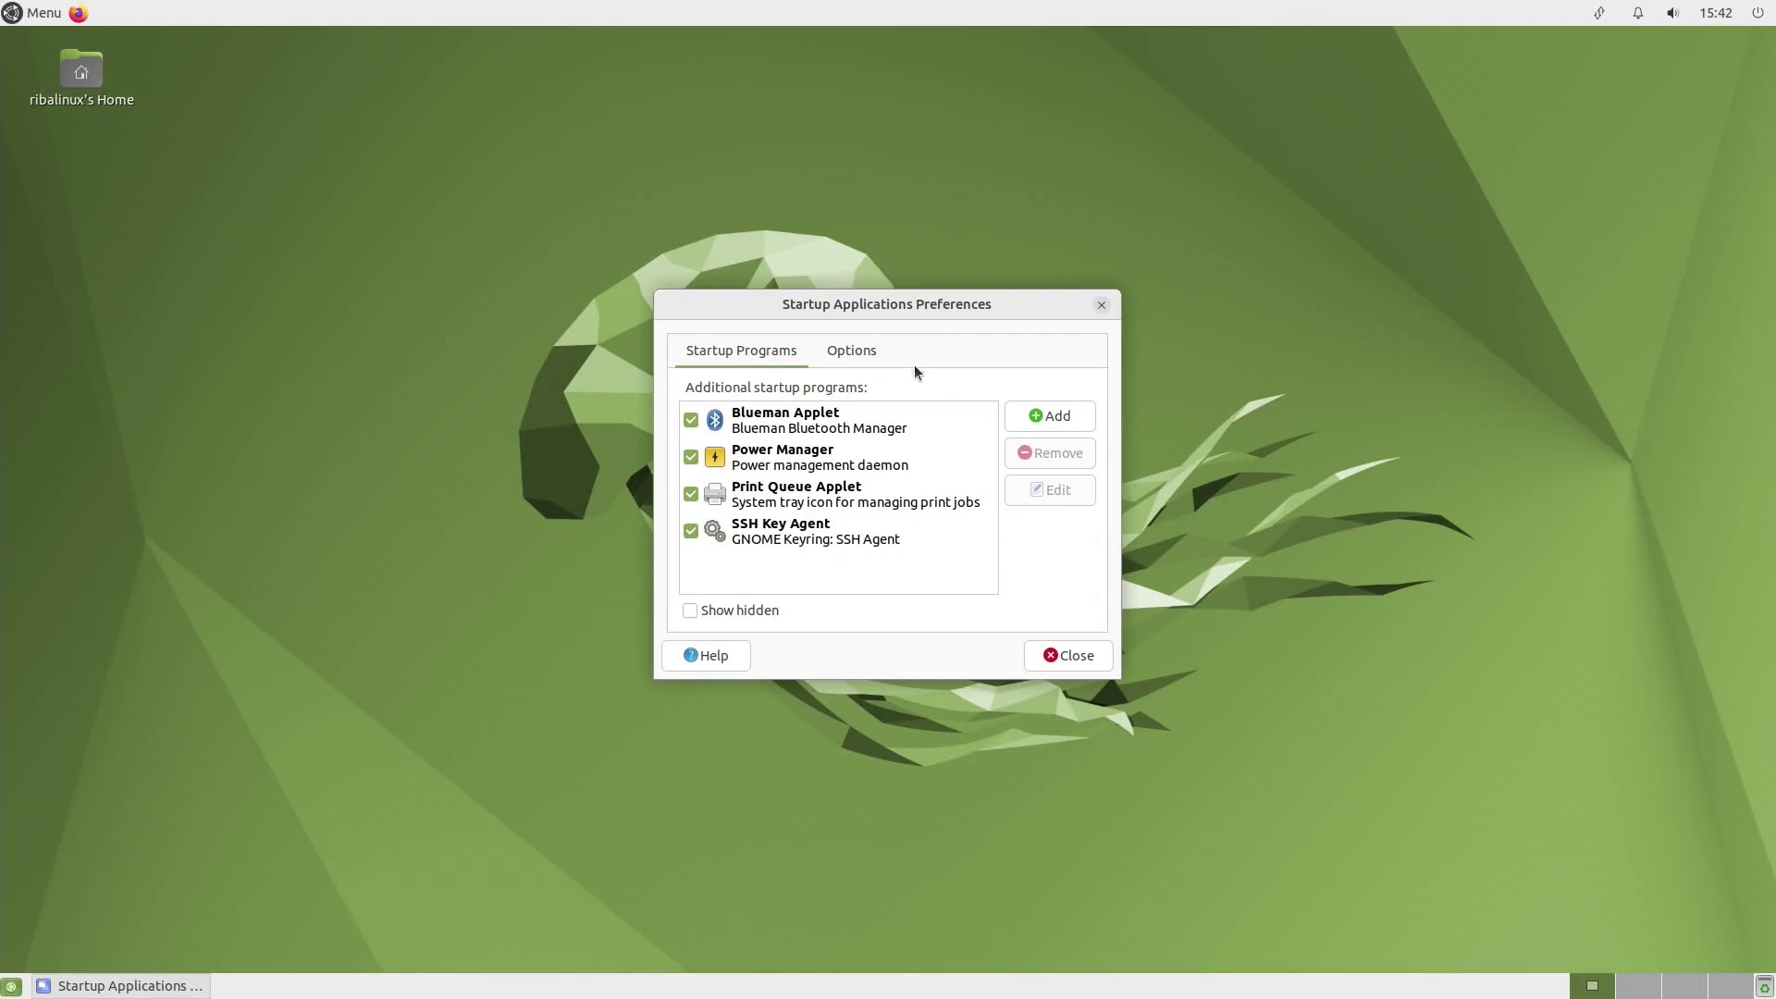
click(1100, 305)
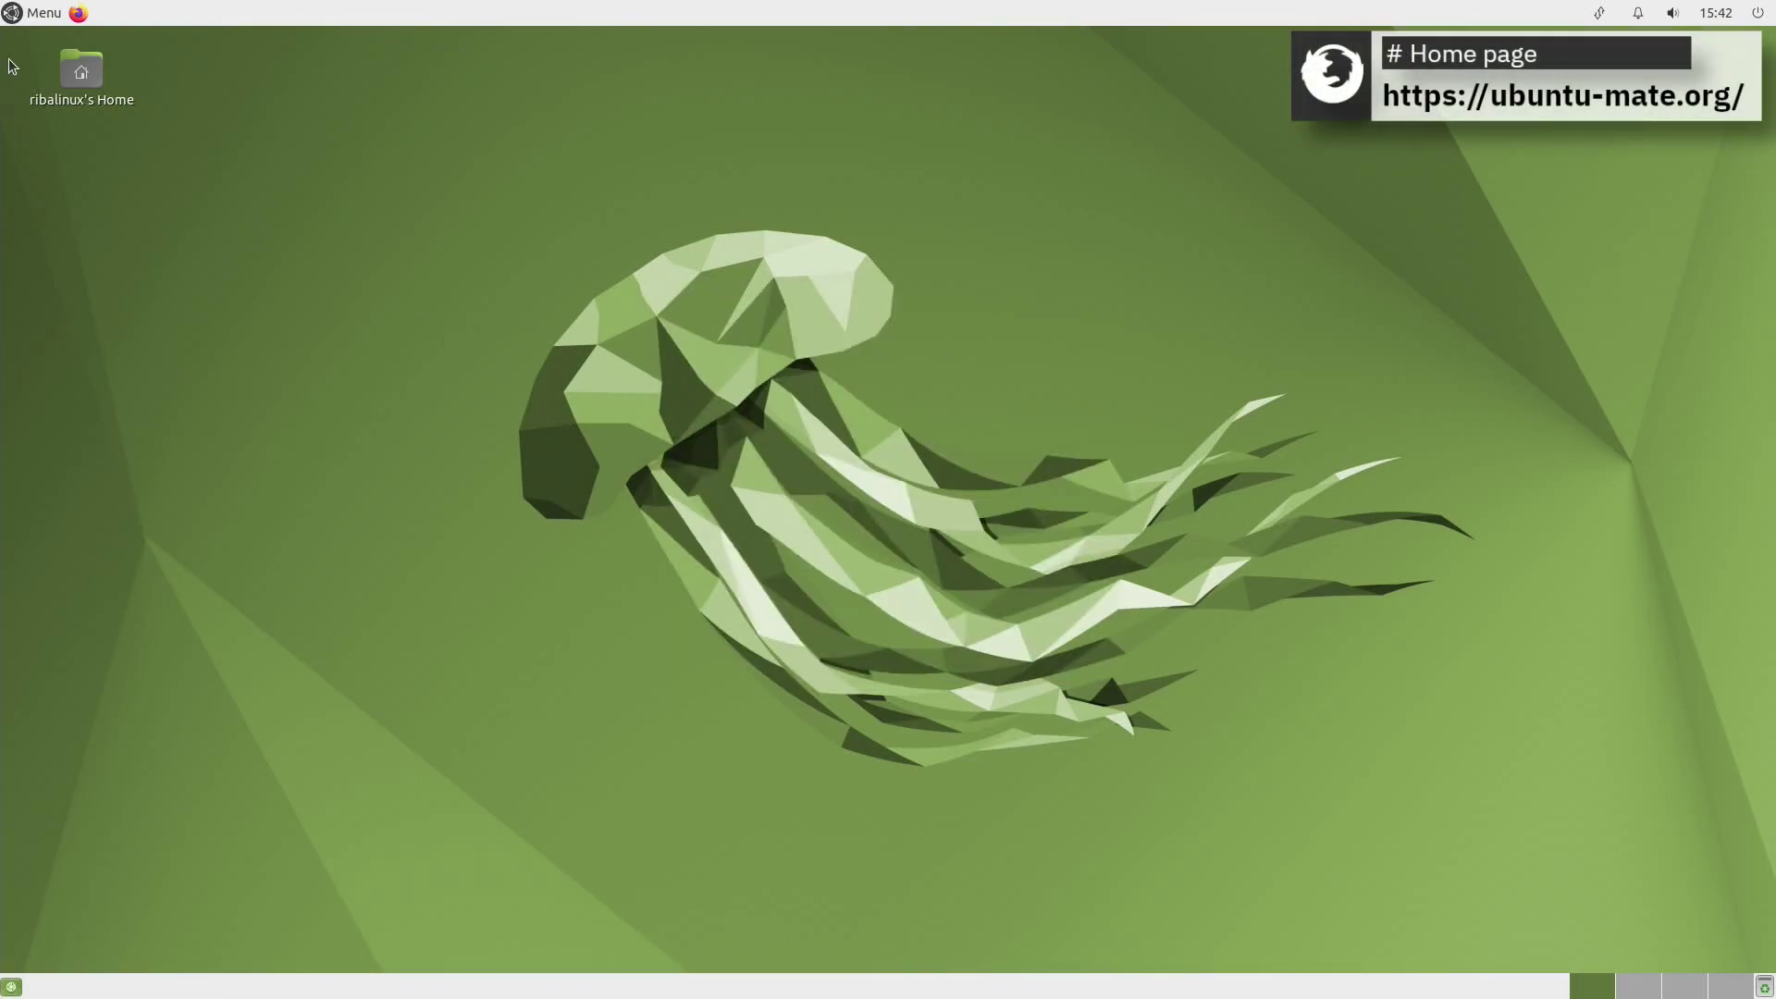
Step: Launch Celluloid from the Sound & Video applications, view its player window, and close it
click(22, 18)
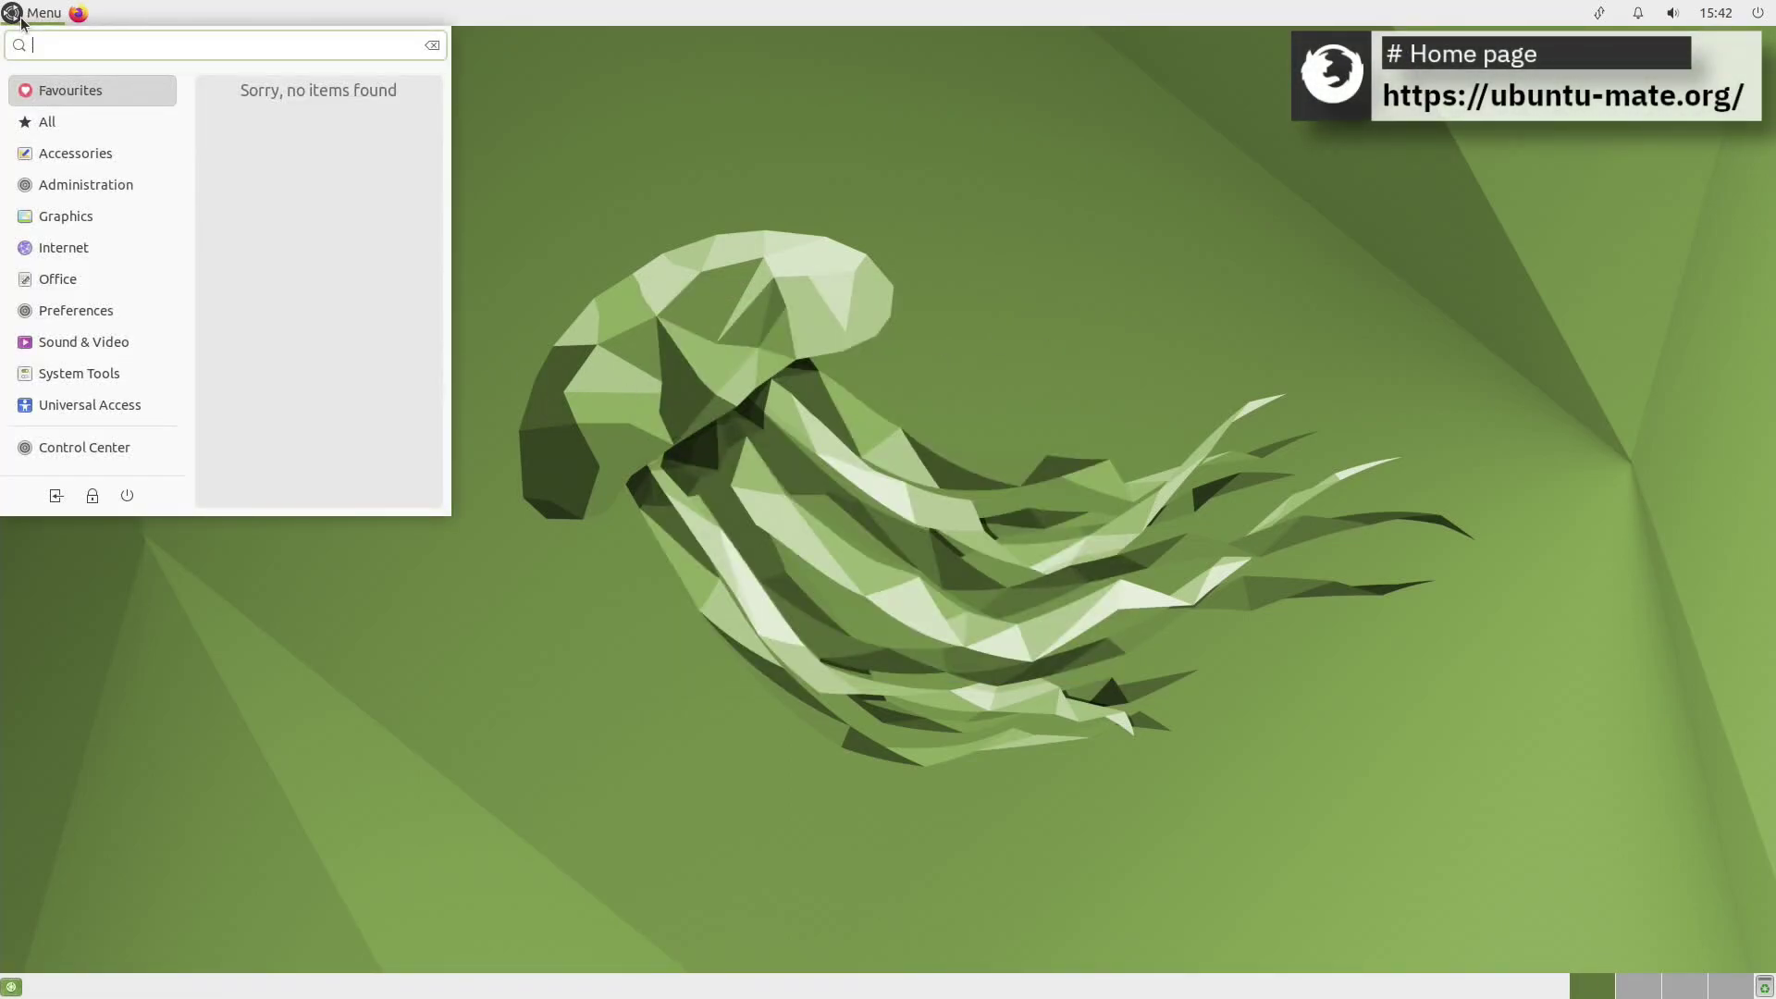
click(146, 349)
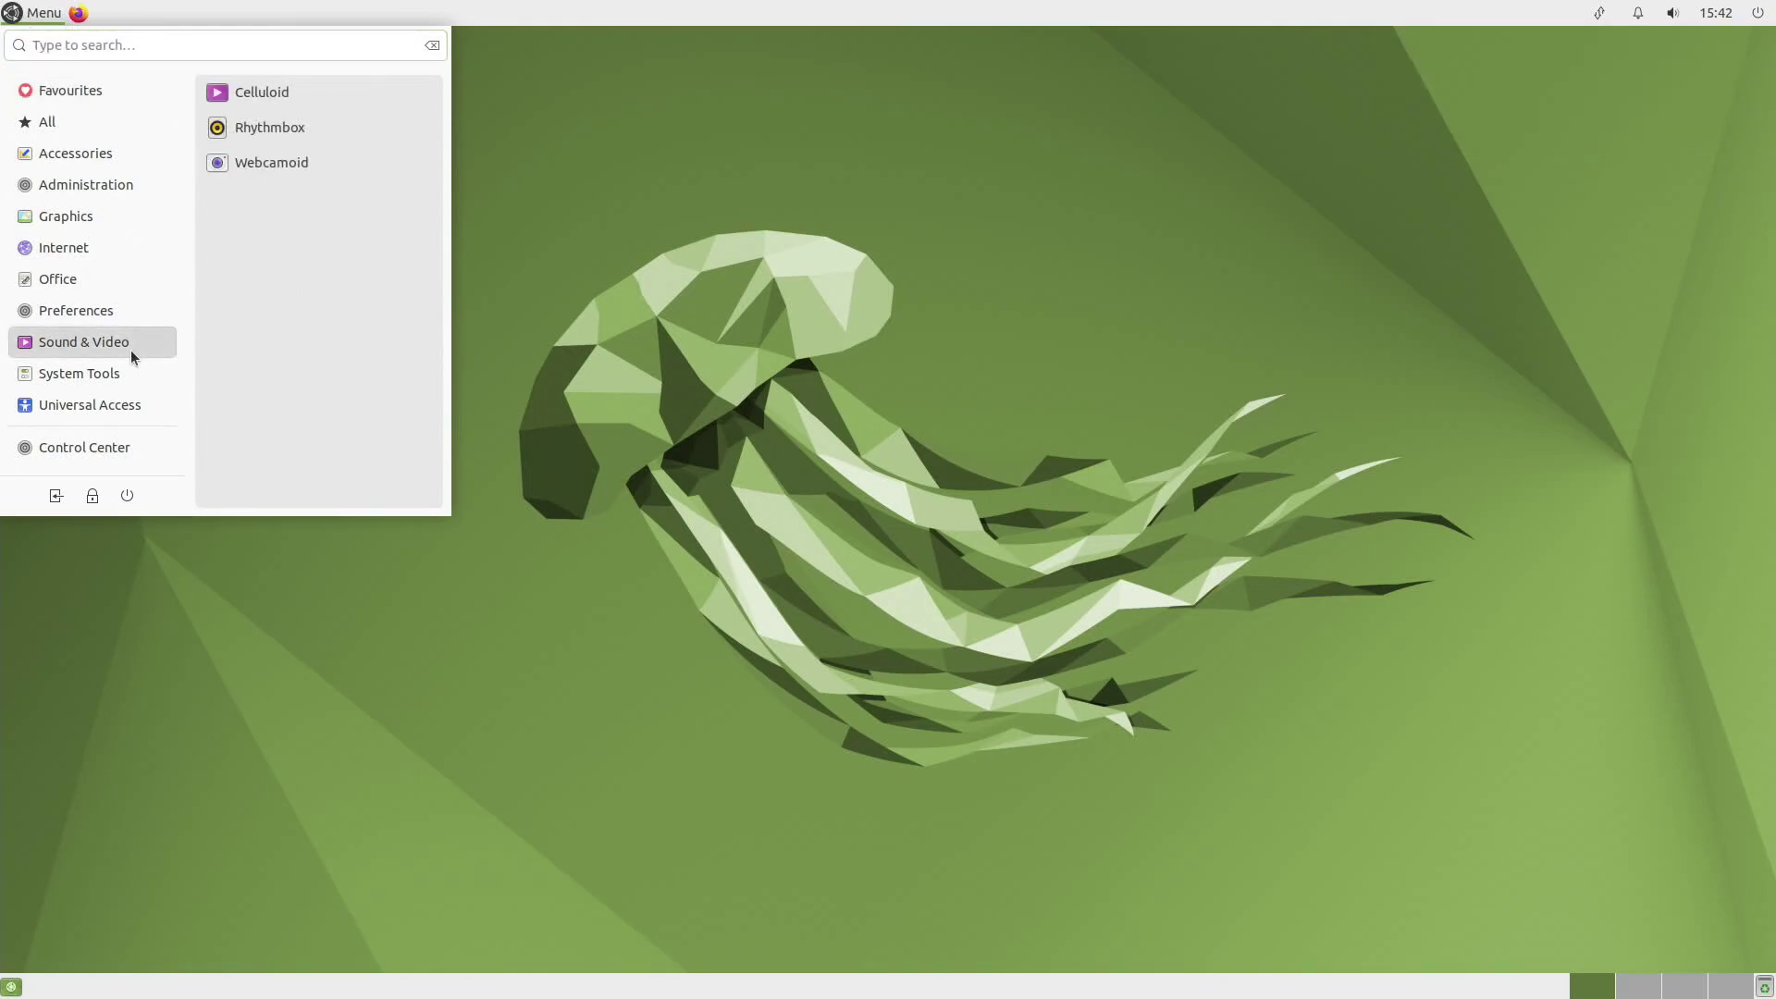
click(297, 94)
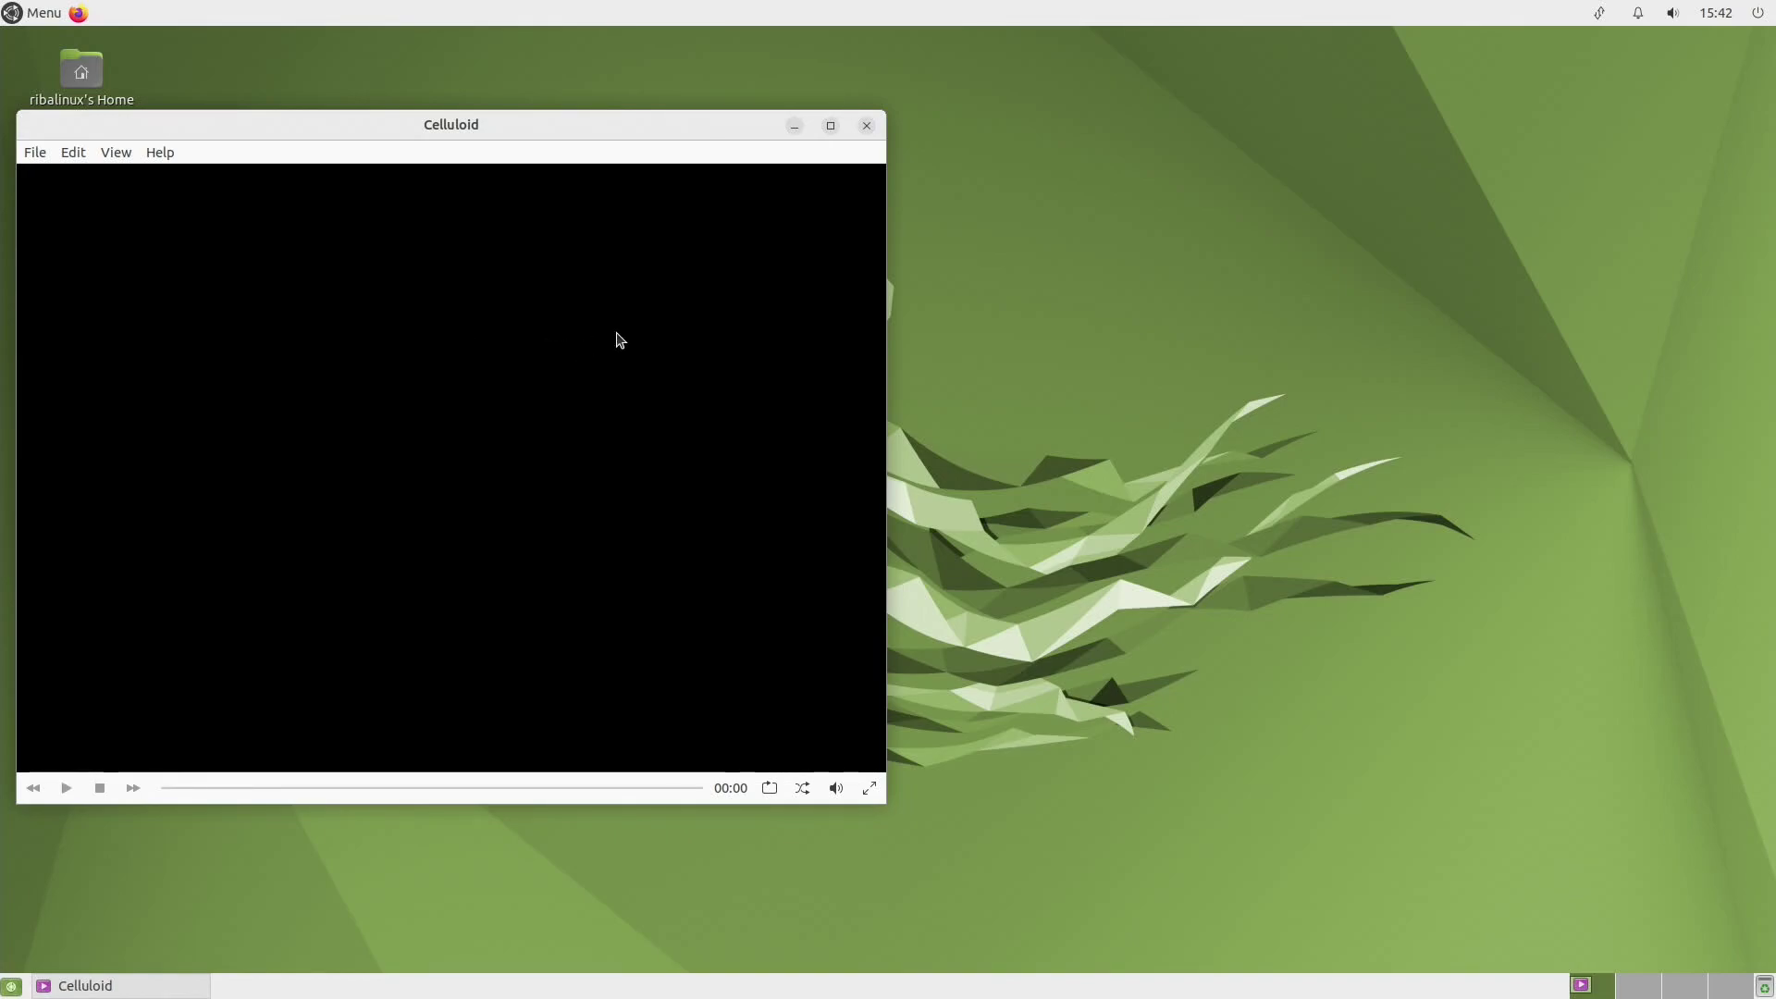
click(859, 119)
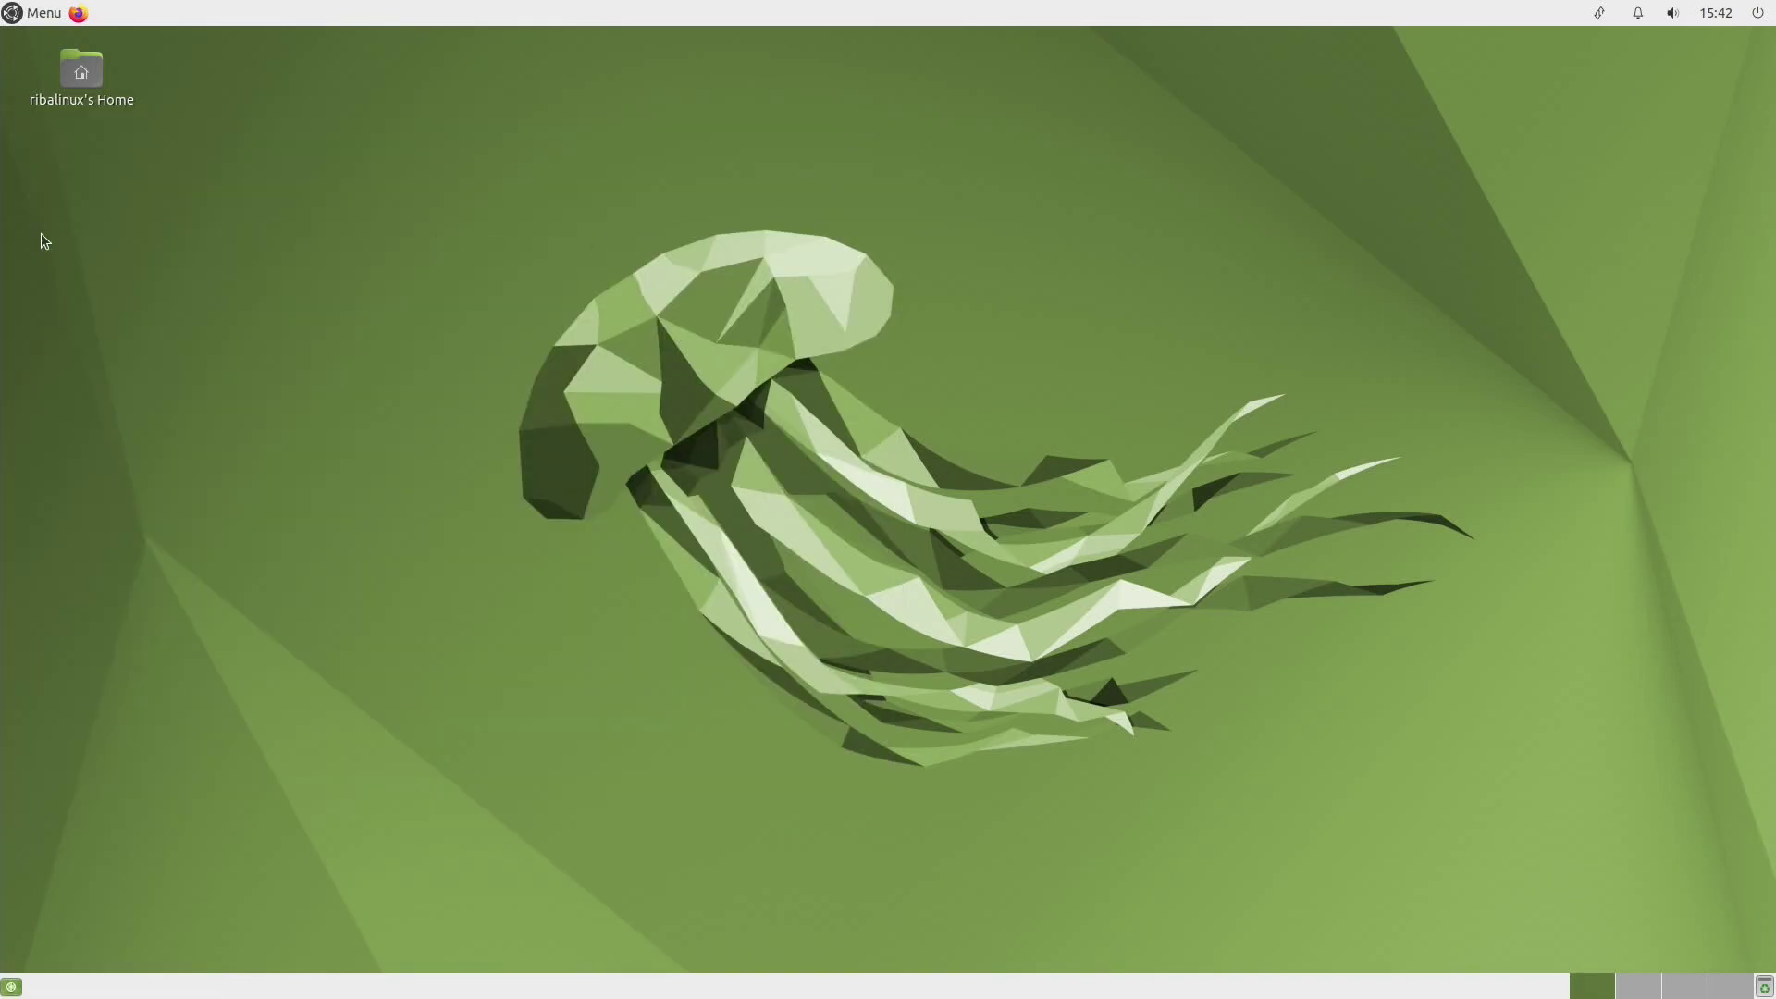
Step: Launch GDebi Package Installer from the System Tools applications, view its window, and close it
click(19, 18)
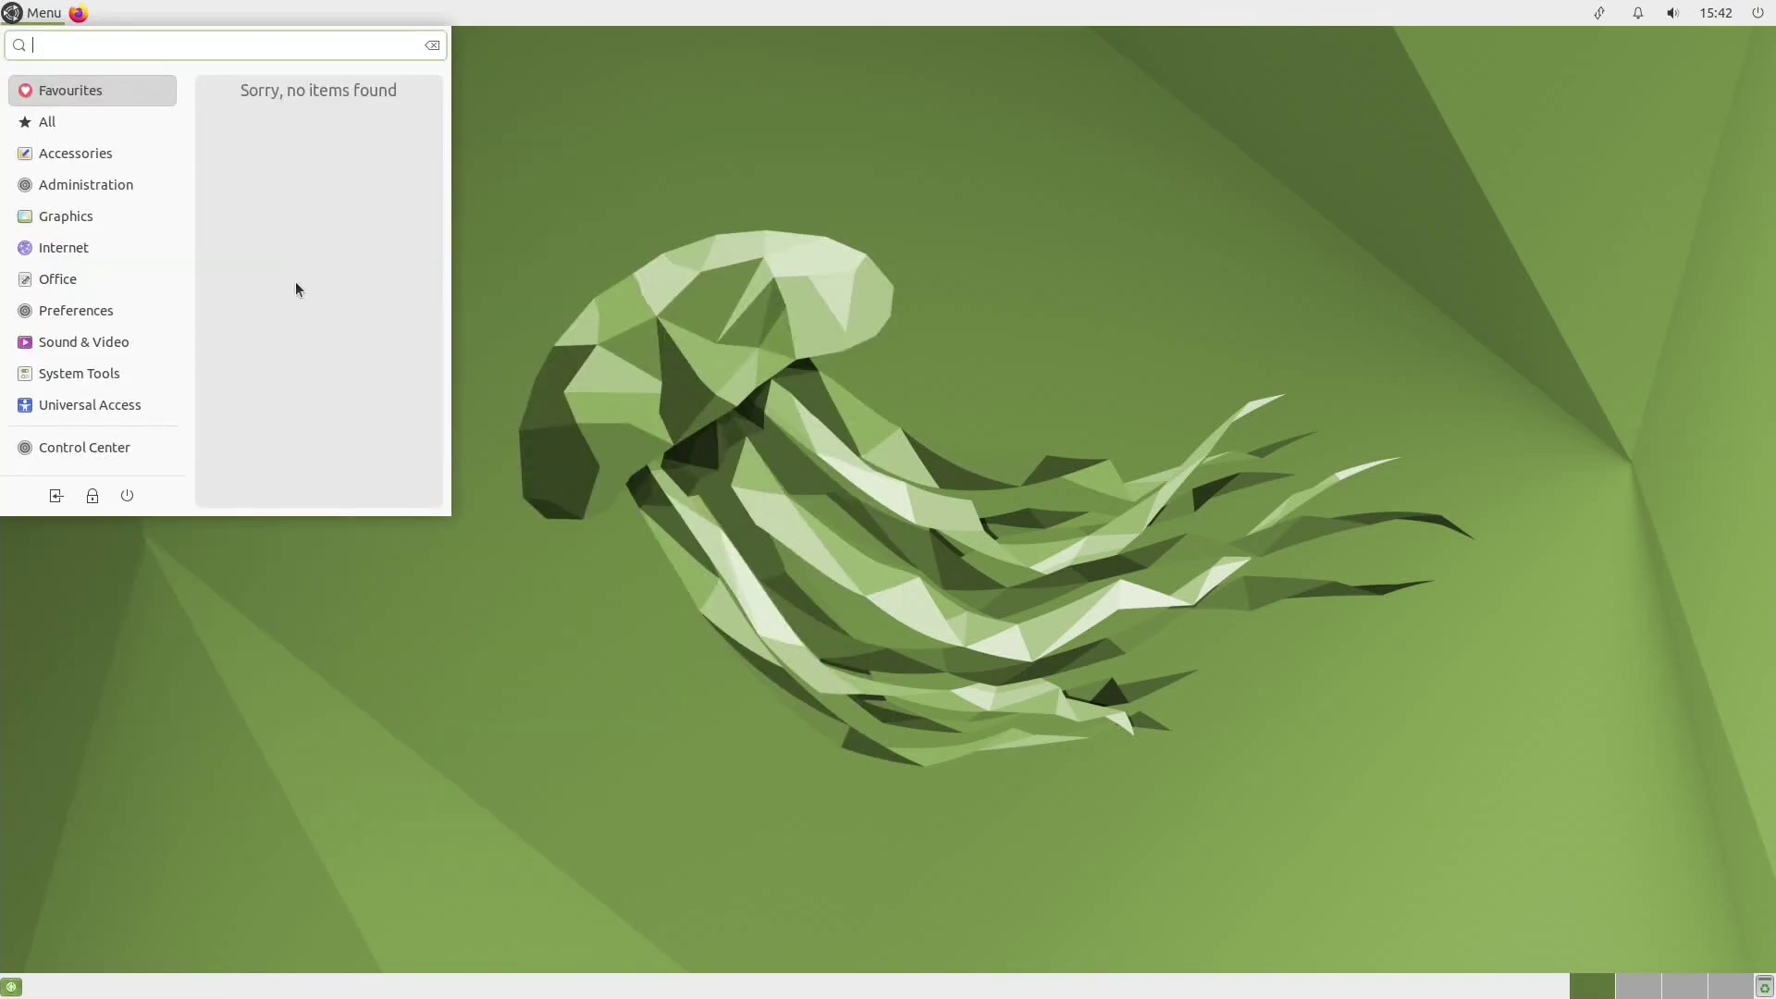
click(136, 376)
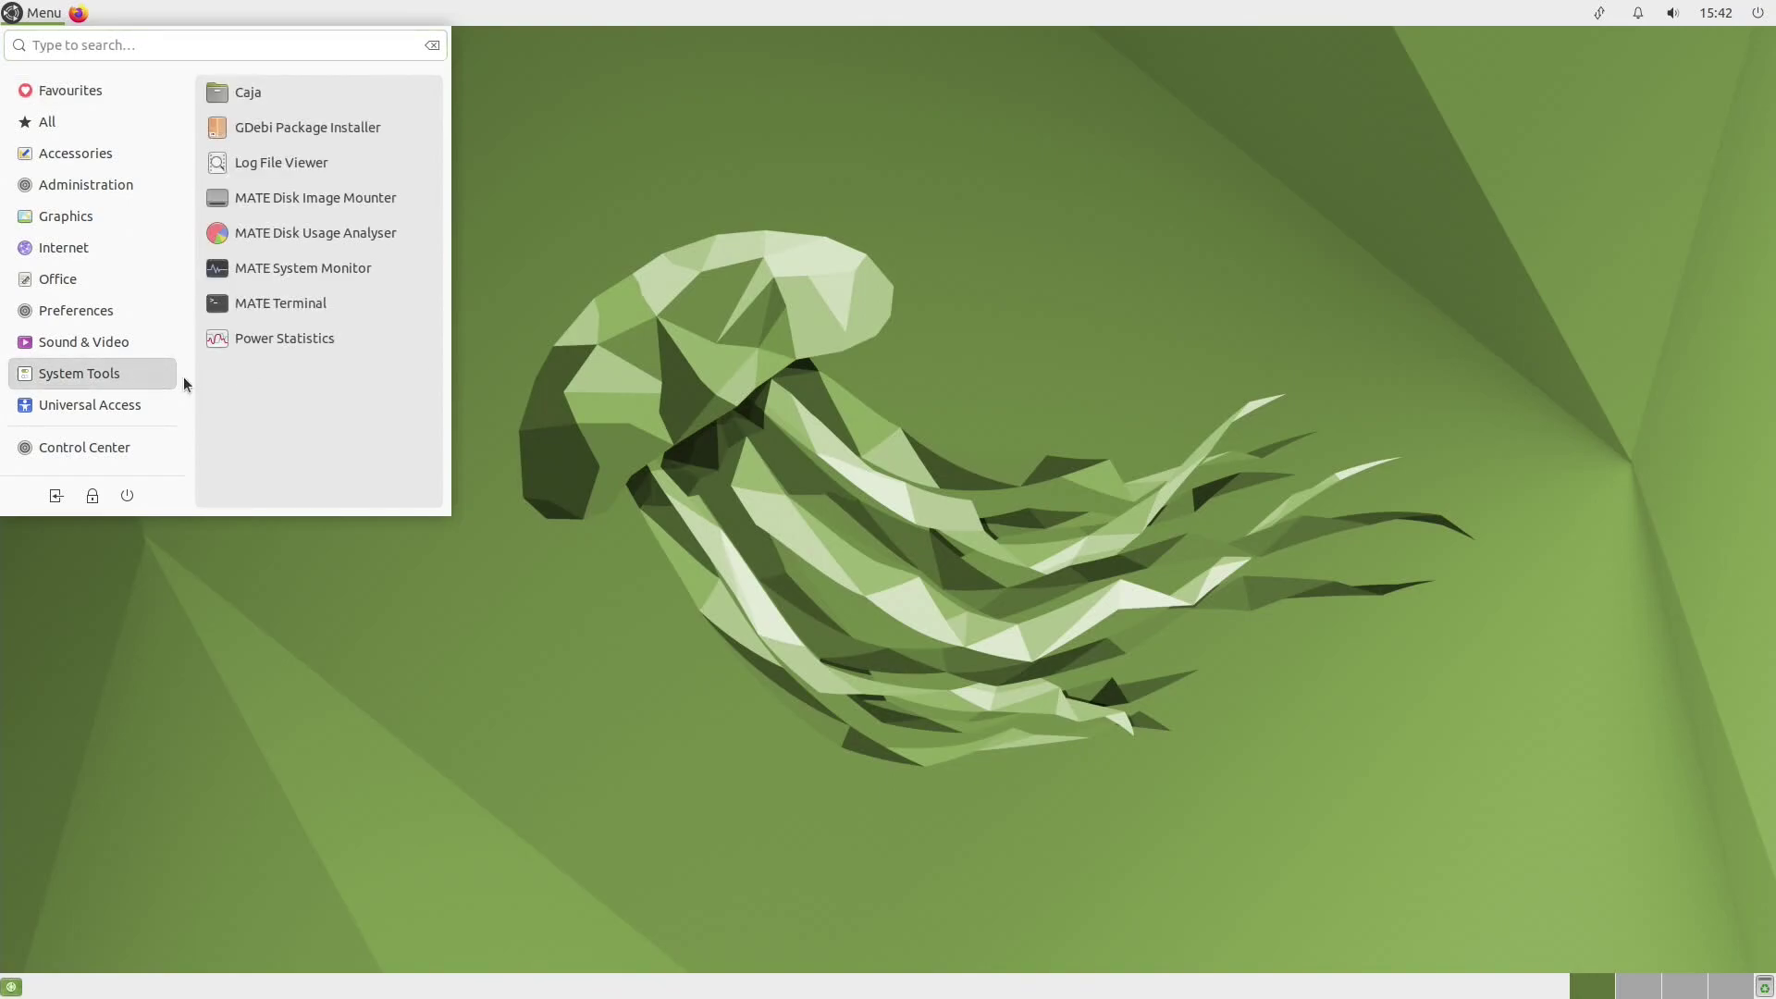
click(355, 124)
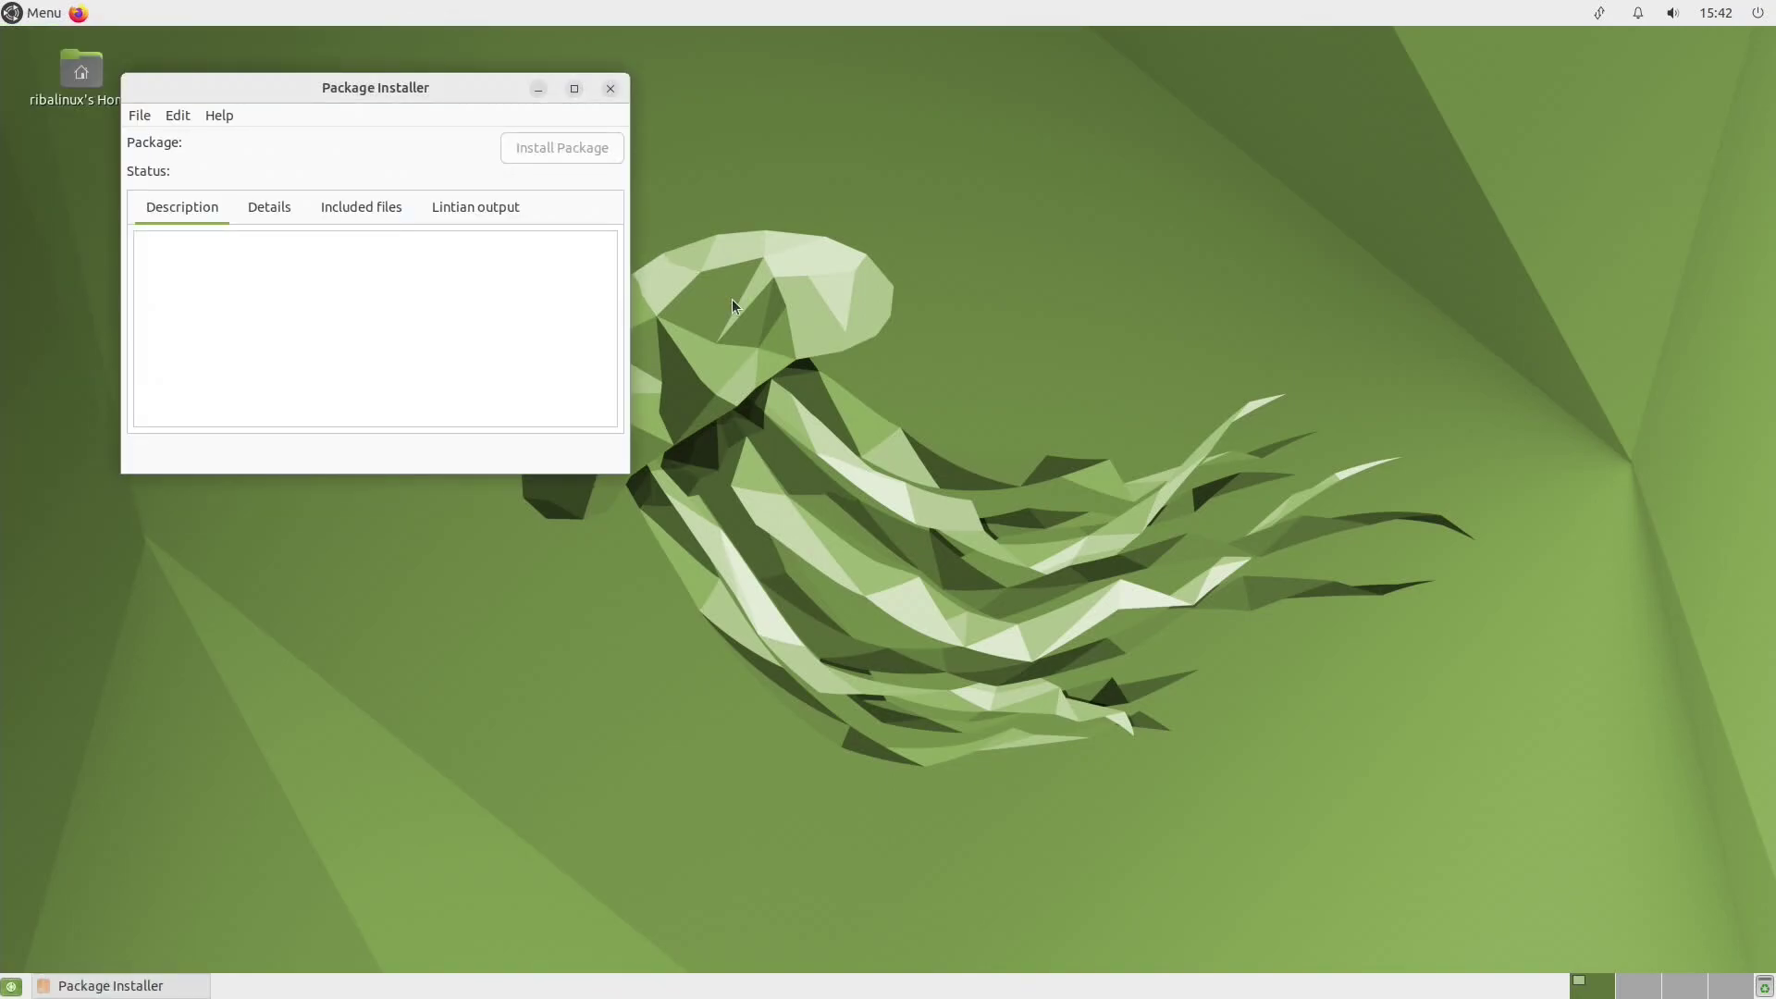
click(611, 88)
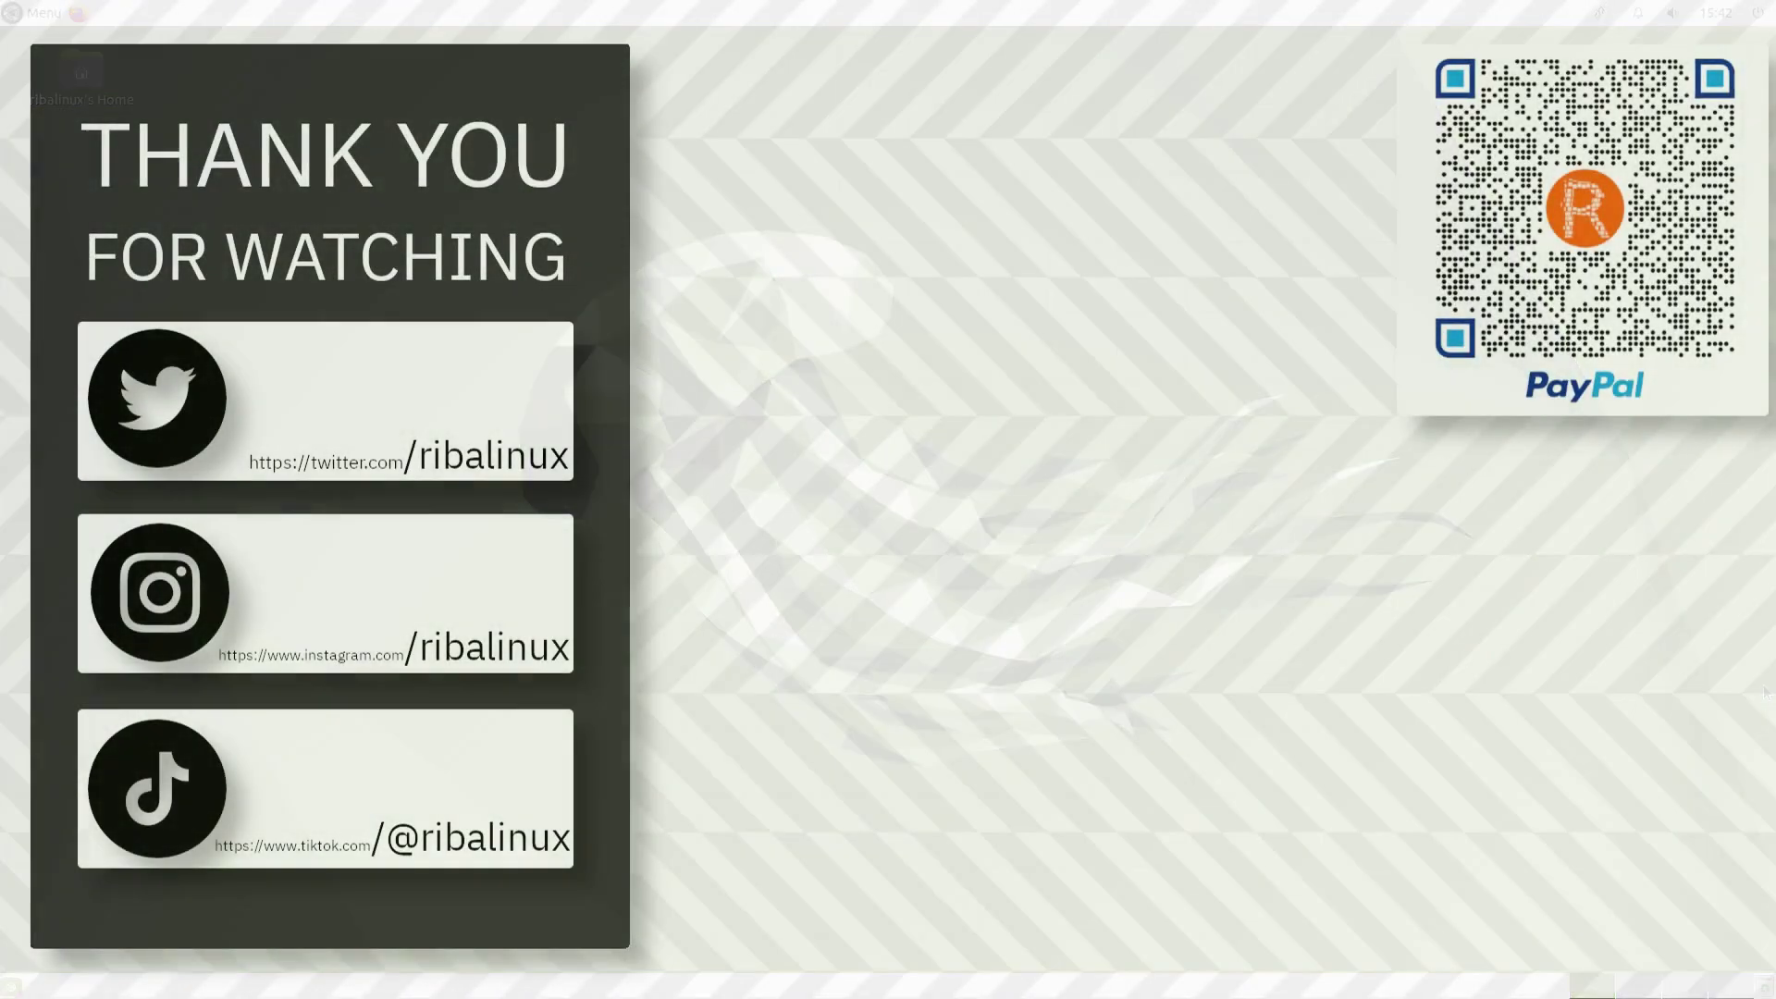